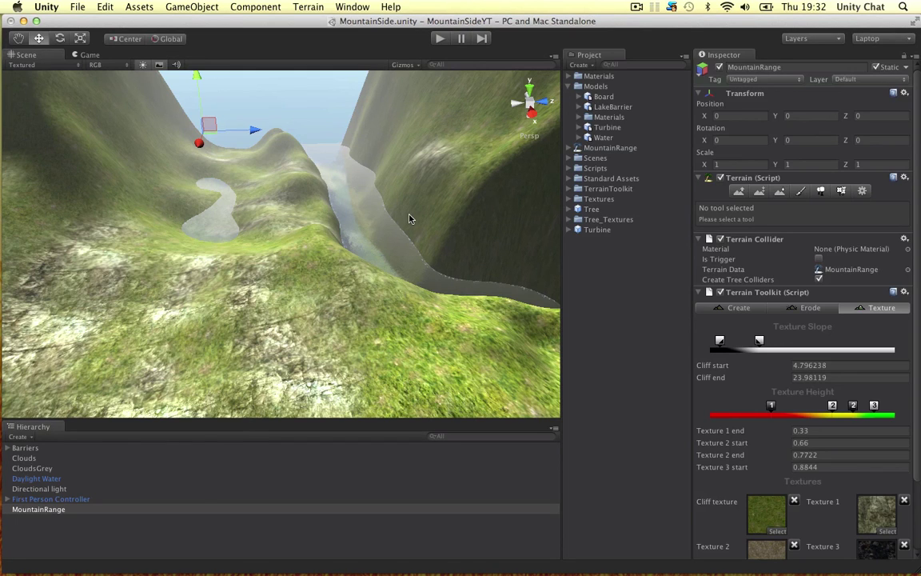
right_drag(350, 221, 323, 211)
right_drag(268, 220, 255, 189)
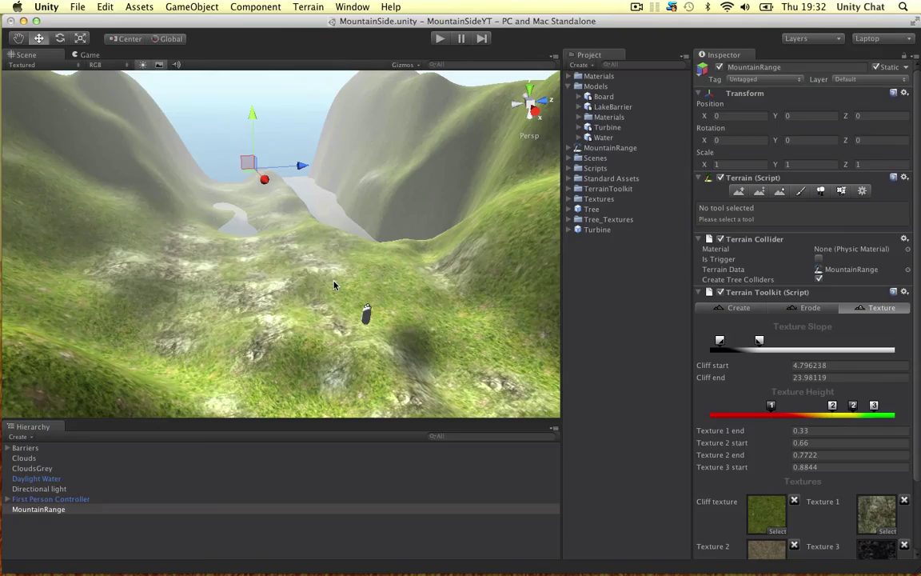
- Switch to the desktop and preview the seed pod reference photo IMG_2620.JPG
key(ctrl+Right)
key(ctrl+Right)
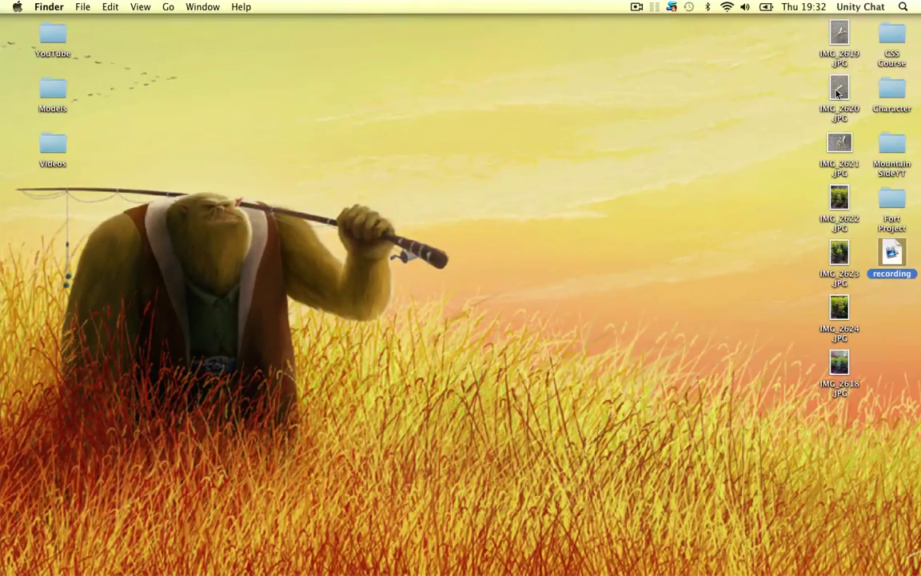
click(836, 92)
key(space)
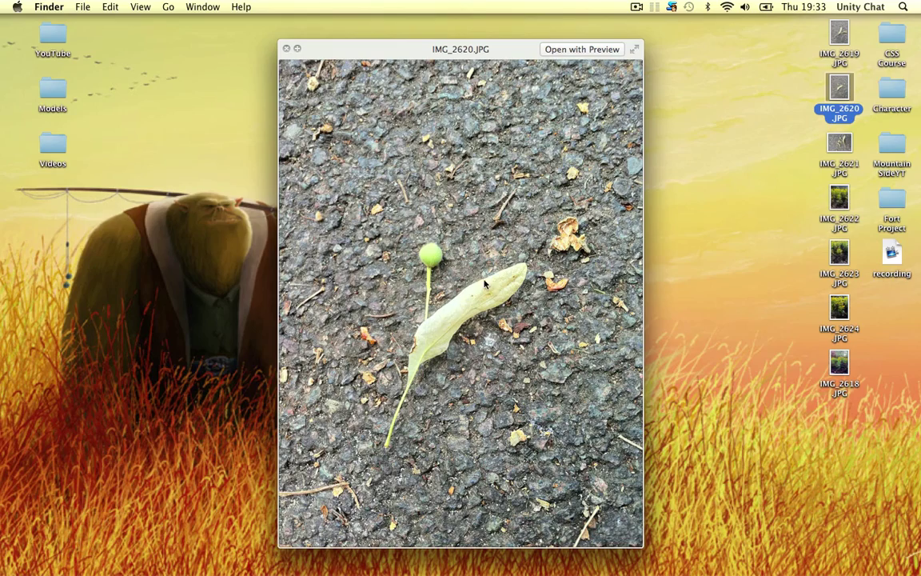
key(space)
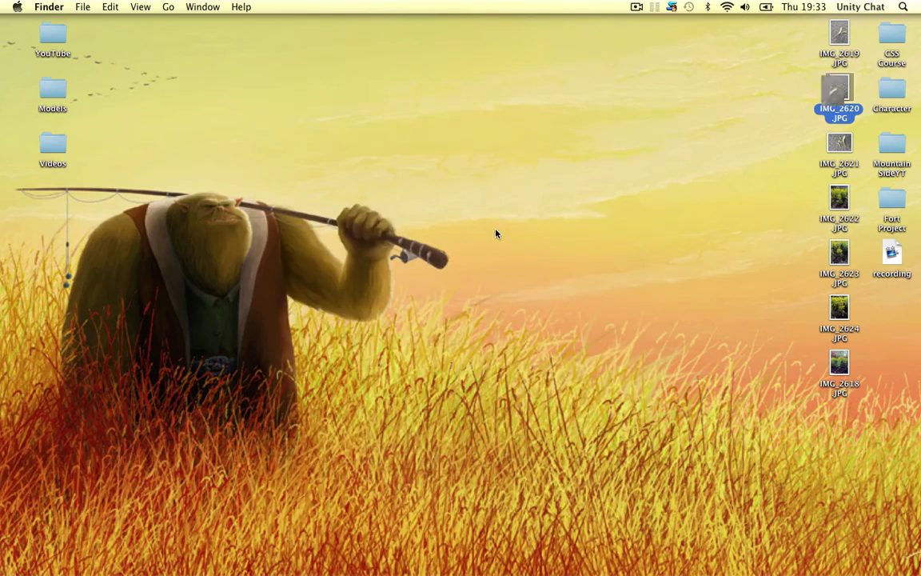
key(space)
drag(461, 52, 485, 48)
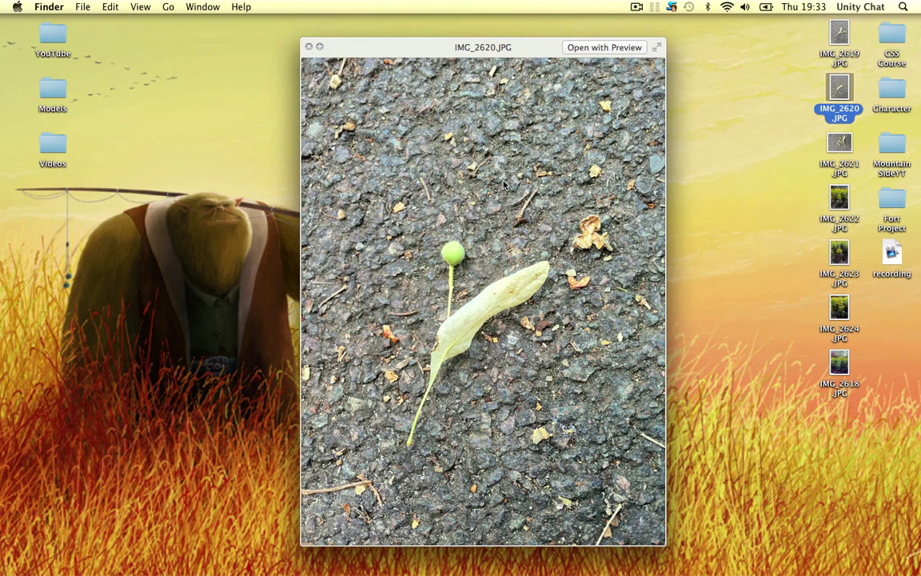
- Switch to Maya and set the linear working unit to meter in the preferences
key(ctrl+Left)
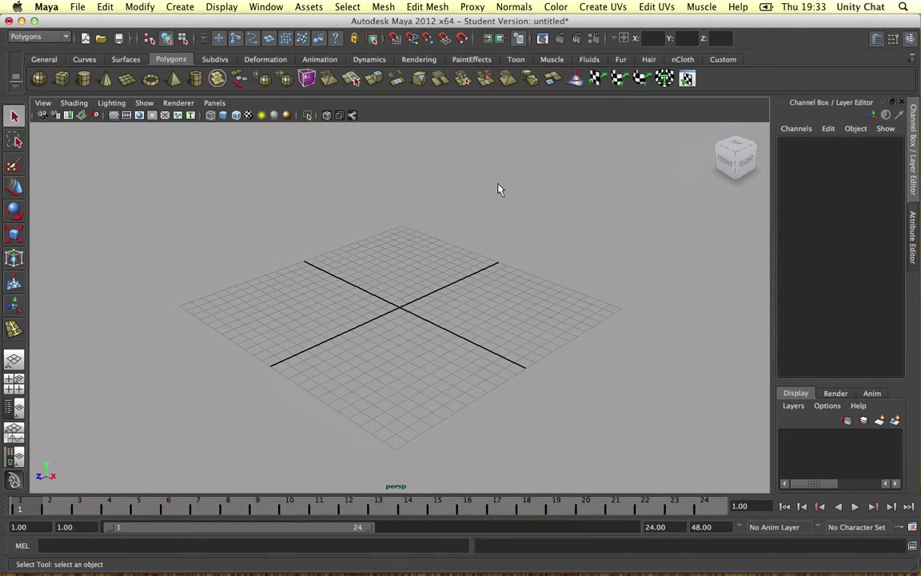
alt+drag(497, 189, 363, 220)
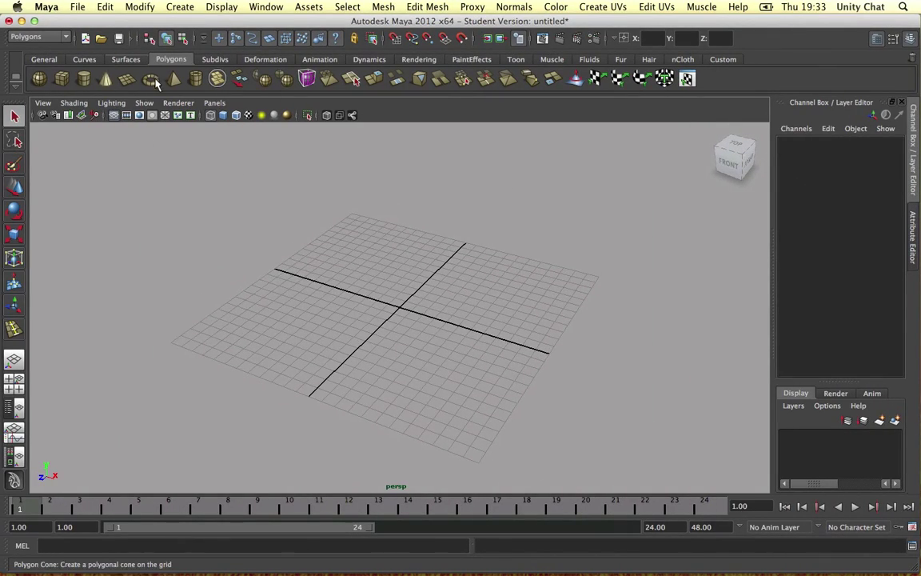
click(57, 6)
click(64, 42)
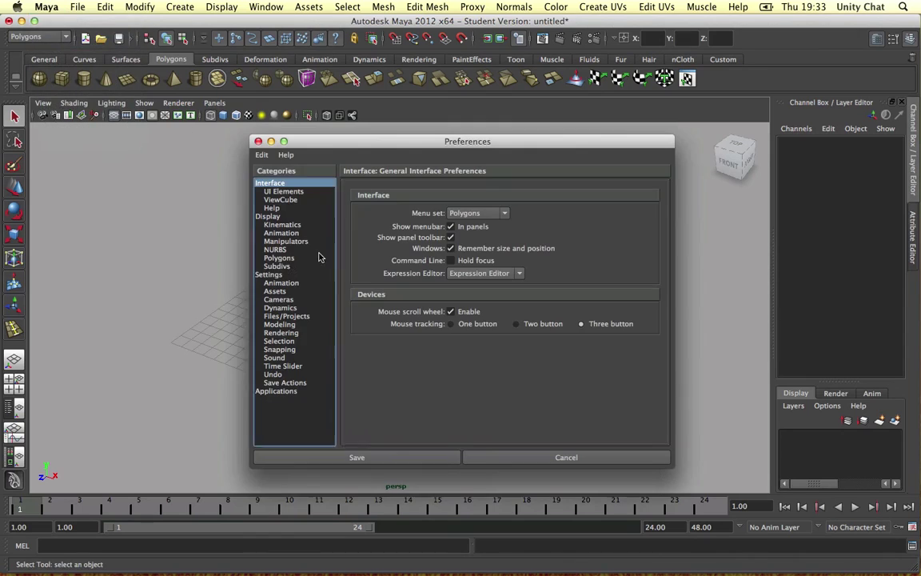
click(277, 275)
click(452, 251)
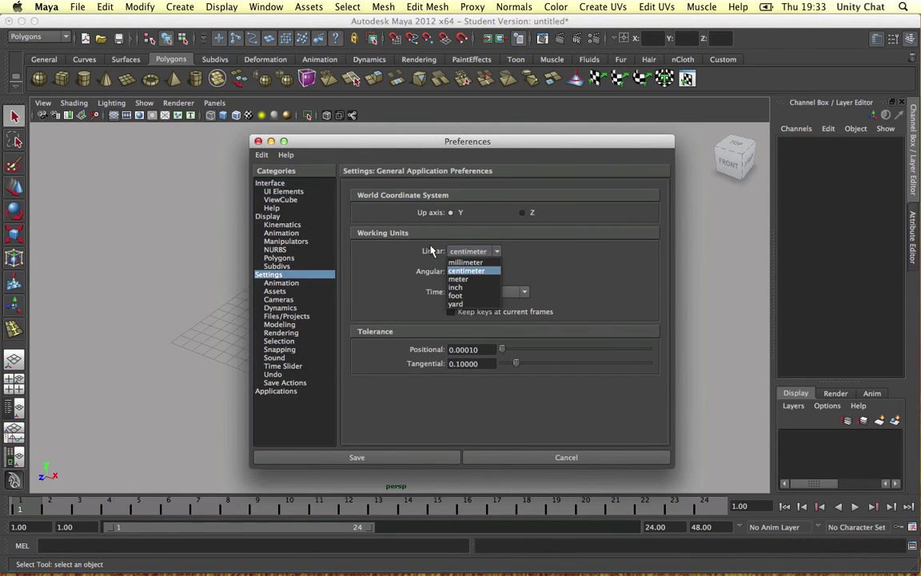
click(458, 278)
click(455, 456)
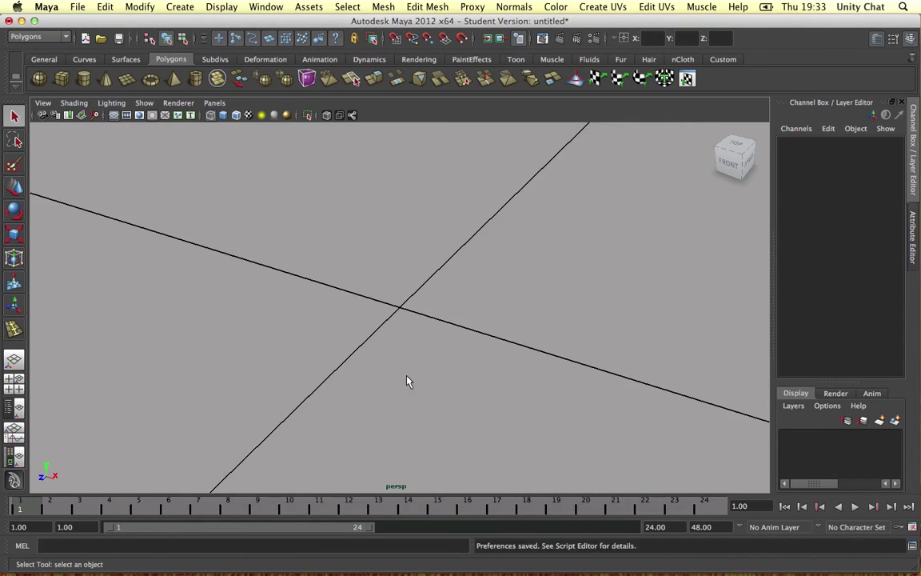
scroll(396, 334, down, 10)
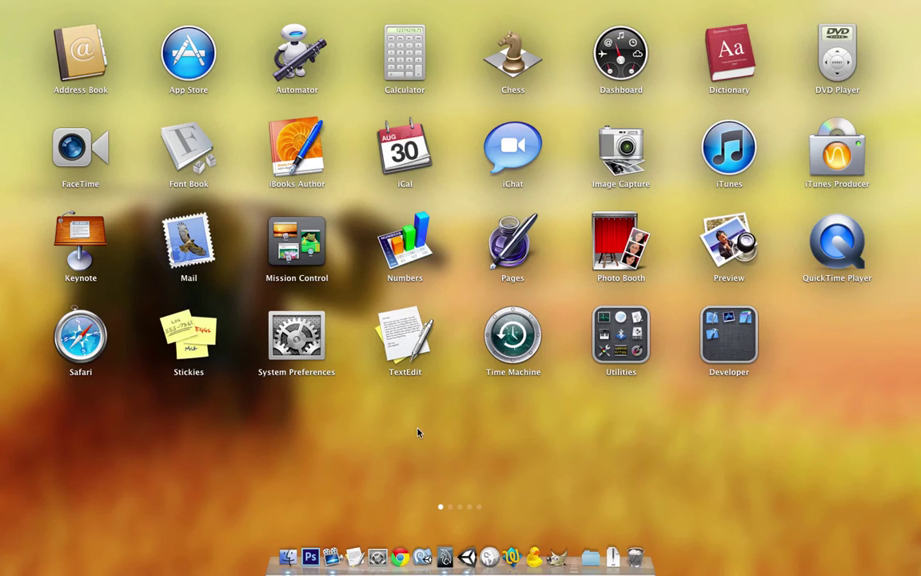
click(418, 429)
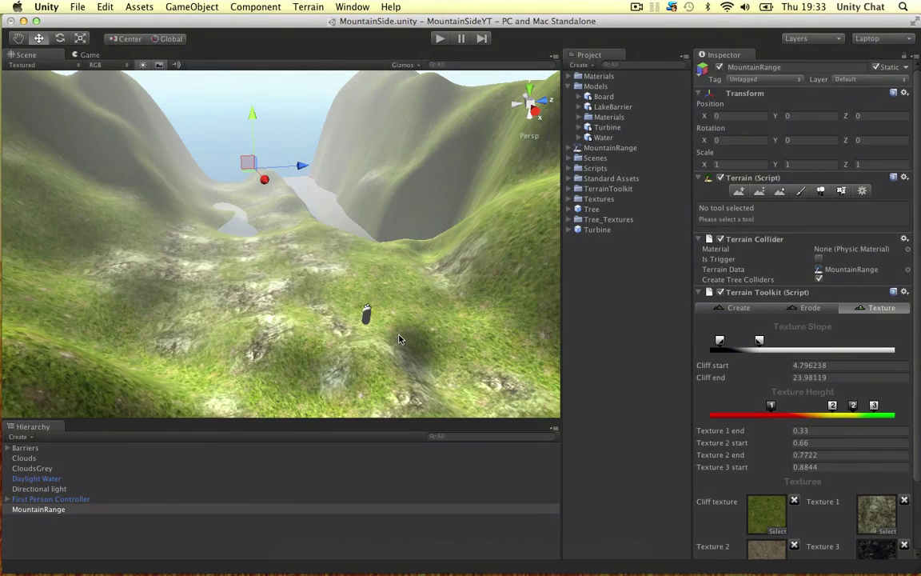
key(ctrl+Right)
scroll(307, 257, down, 5)
alt+middle_drag(306, 257, 295, 252)
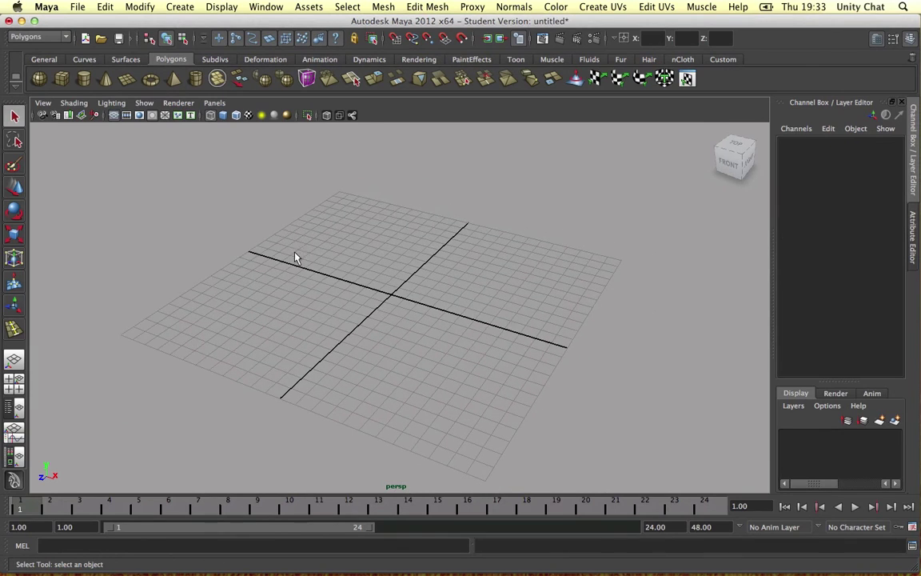
- Import IMG_2620.JPG from the Desktop as an image plane in the top view
key(space)
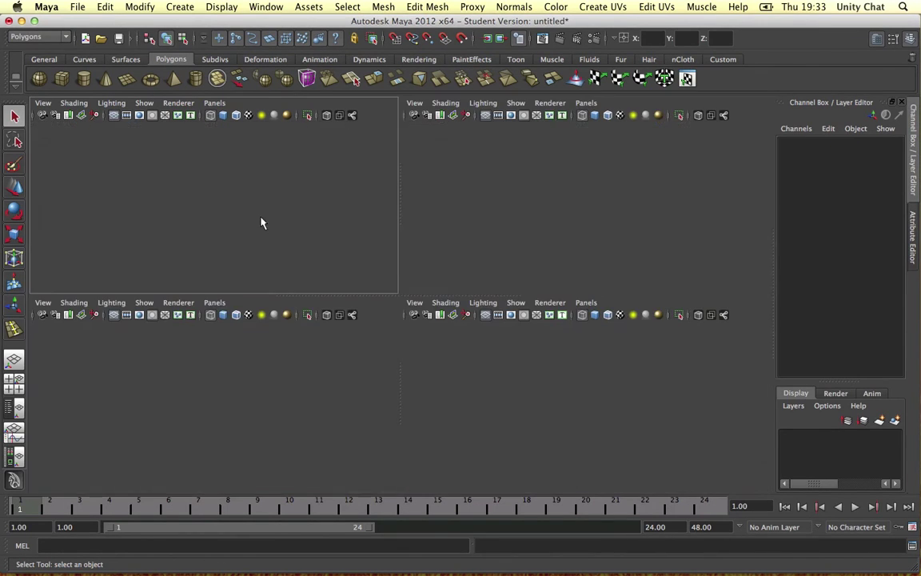
key(space)
click(43, 102)
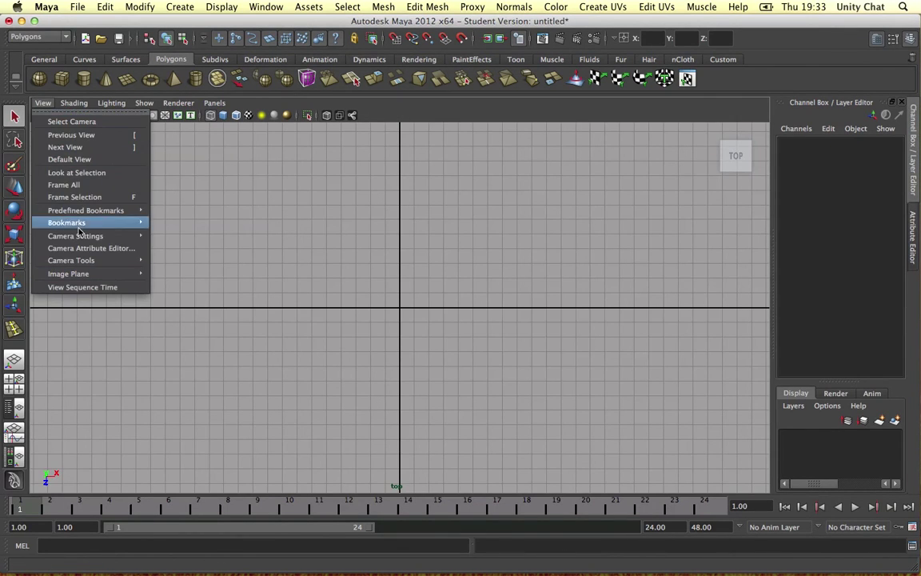
mouse_move(88, 274)
click(192, 281)
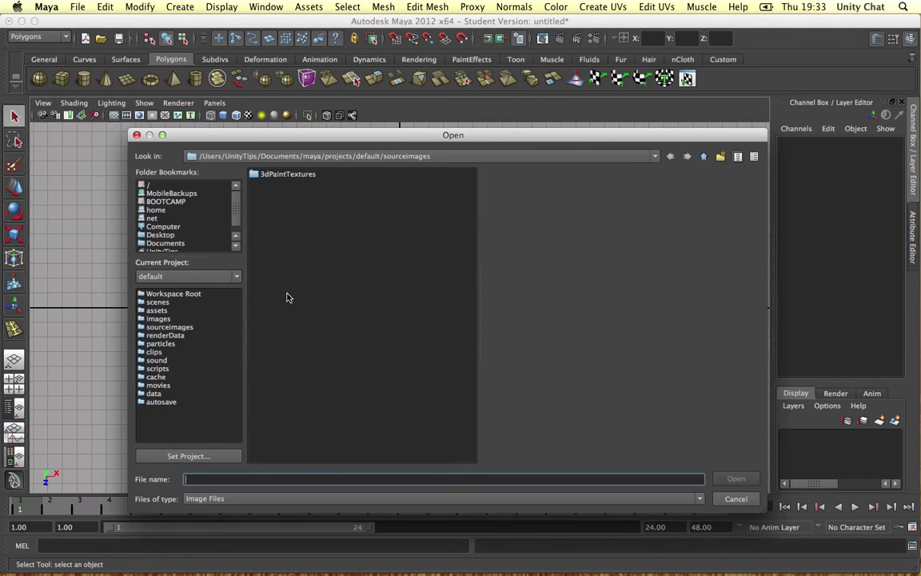
click(161, 234)
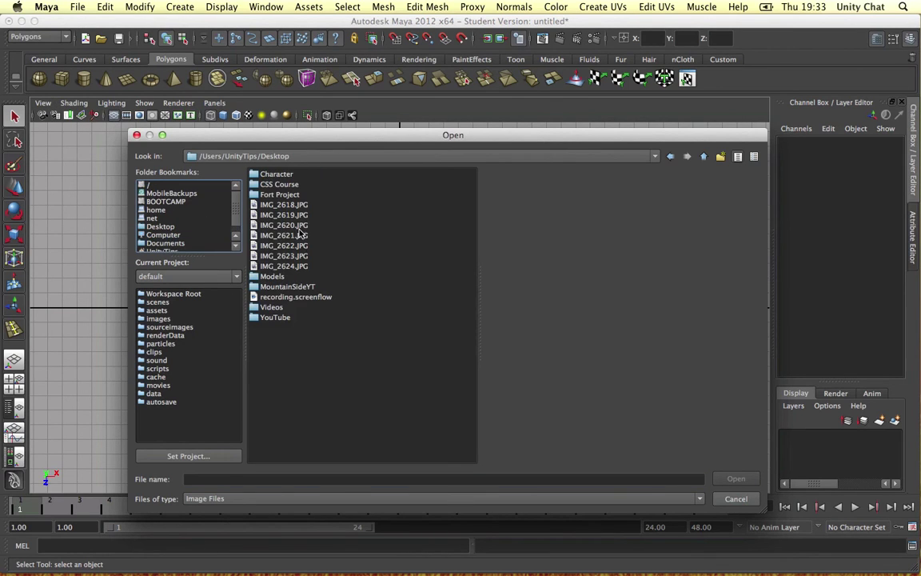
click(296, 226)
double_click(280, 227)
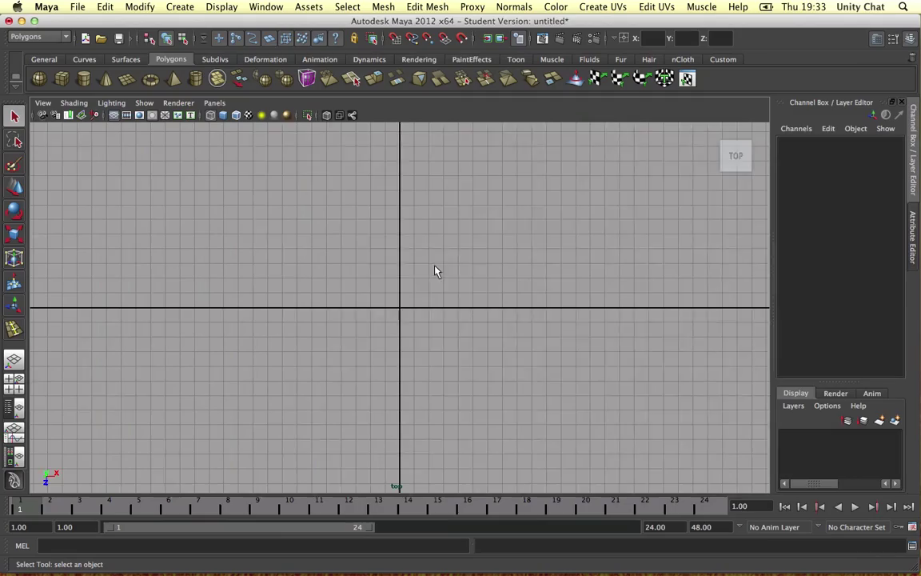
- Lower the image plane below the grid in the perspective view by setting its Center Y to -0.3
key(space)
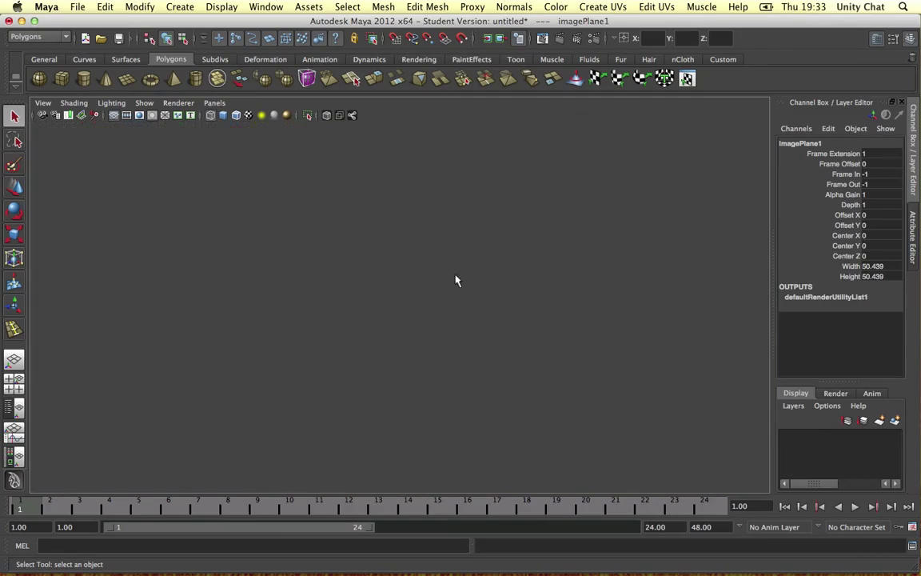
key(space)
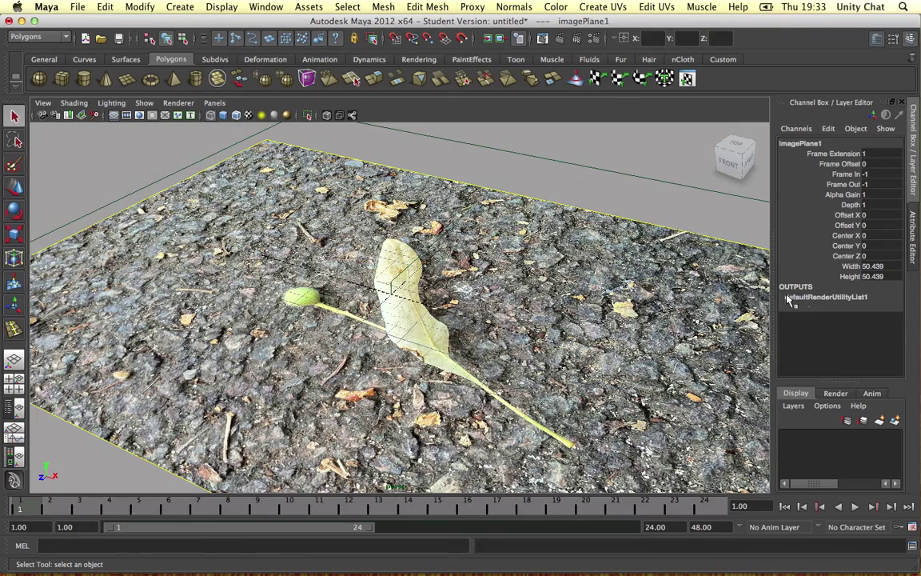
click(847, 245)
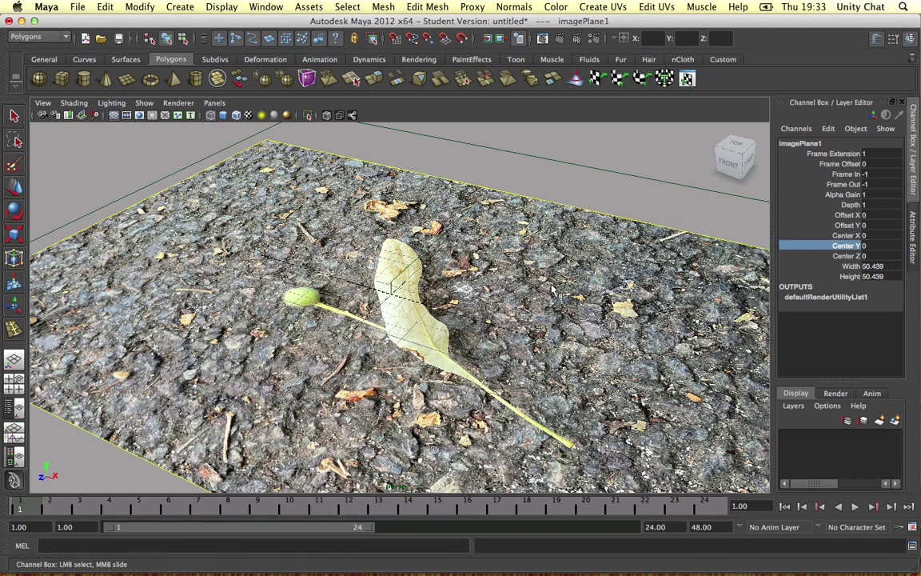
middle_drag(500, 263, 359, 226)
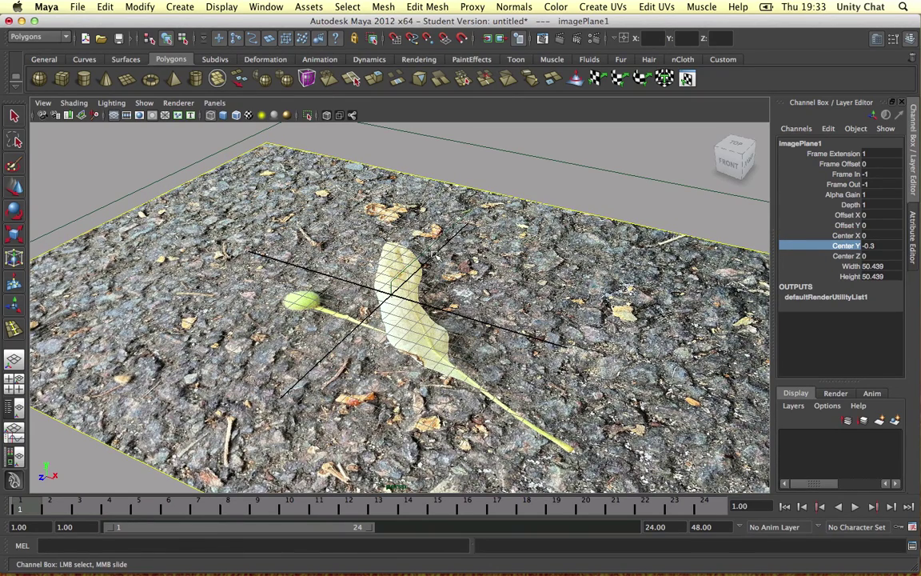
scroll(445, 279, up, 5)
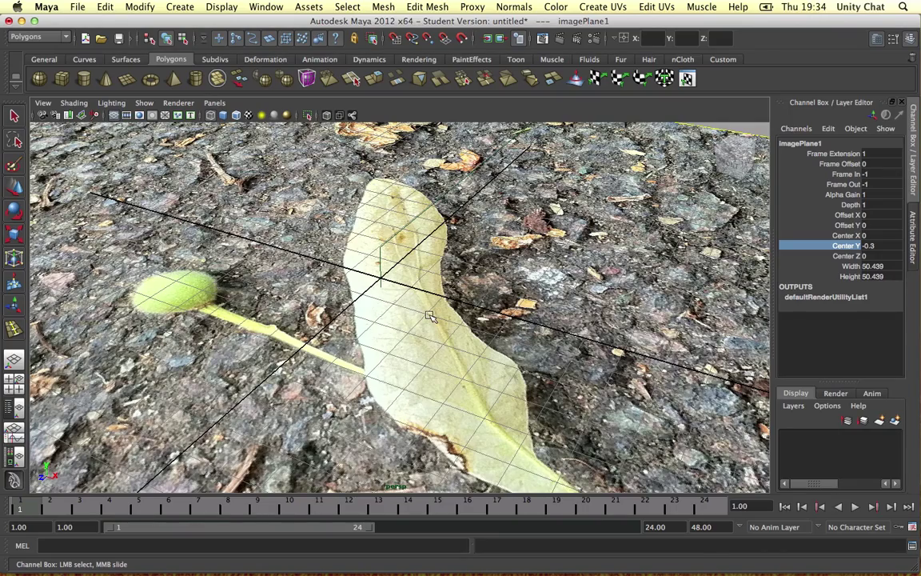
scroll(429, 316, down, 6)
scroll(429, 316, down, 2)
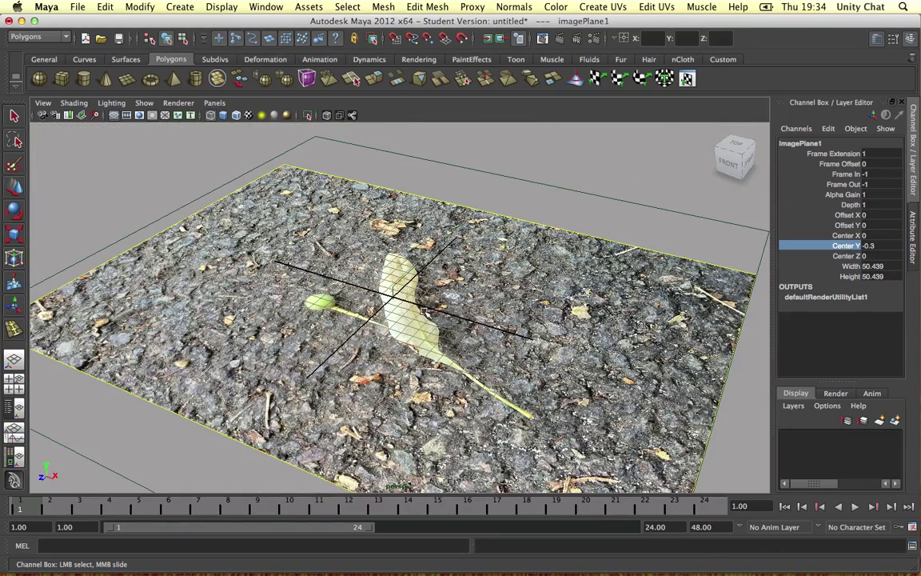
key(ctrl+Left)
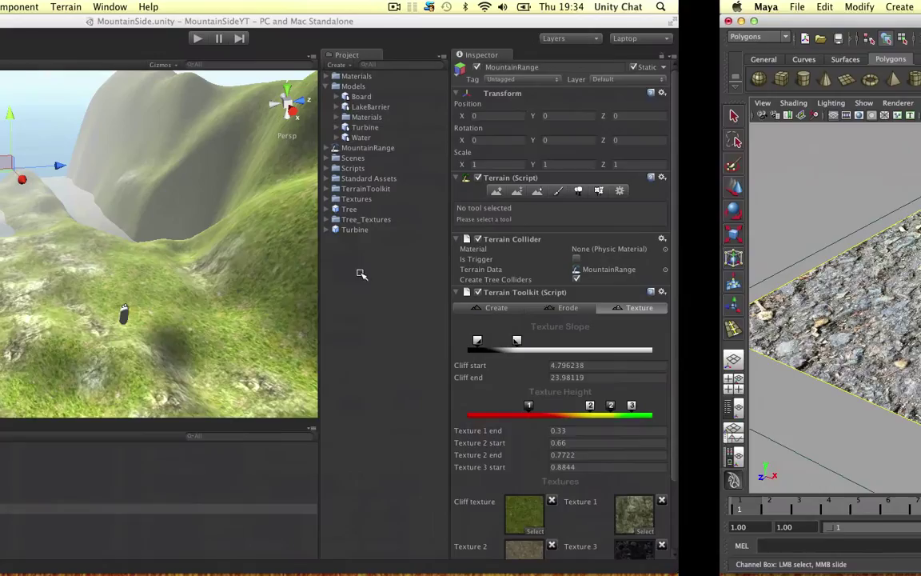
key(ctrl+Right)
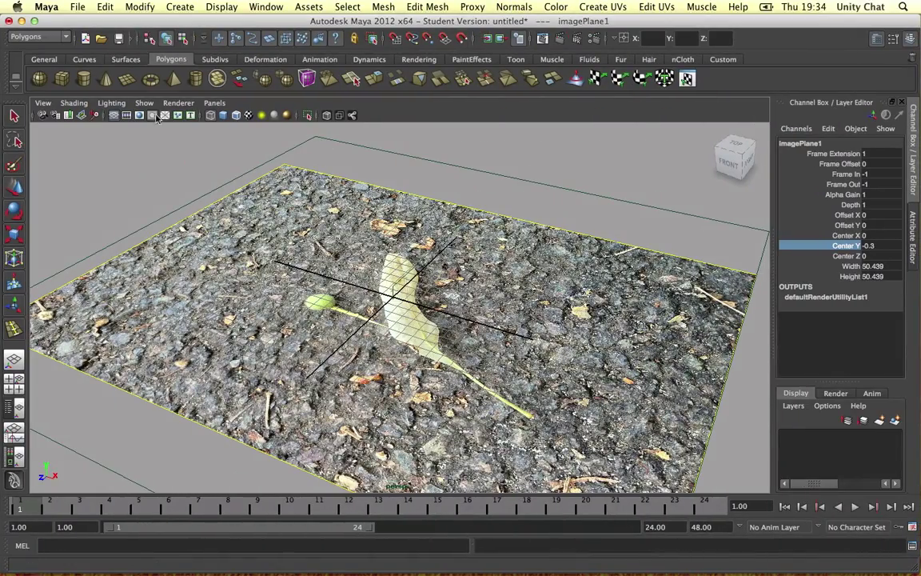
- Create a polygon cylinder about 0.45 m in radius and 2.6 m high at the stem's tip, and display the view smooth shaded
click(83, 77)
drag(528, 411, 524, 380)
click(78, 103)
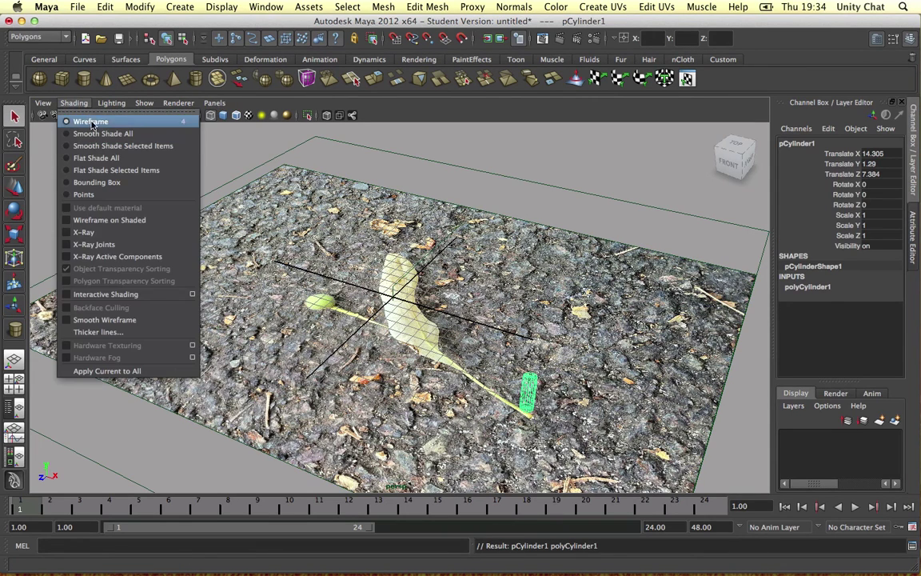
click(99, 134)
right_drag(528, 379, 633, 268)
- Lay the cylinder flat with Rotate X at 90 and frame it in the top view
click(879, 184)
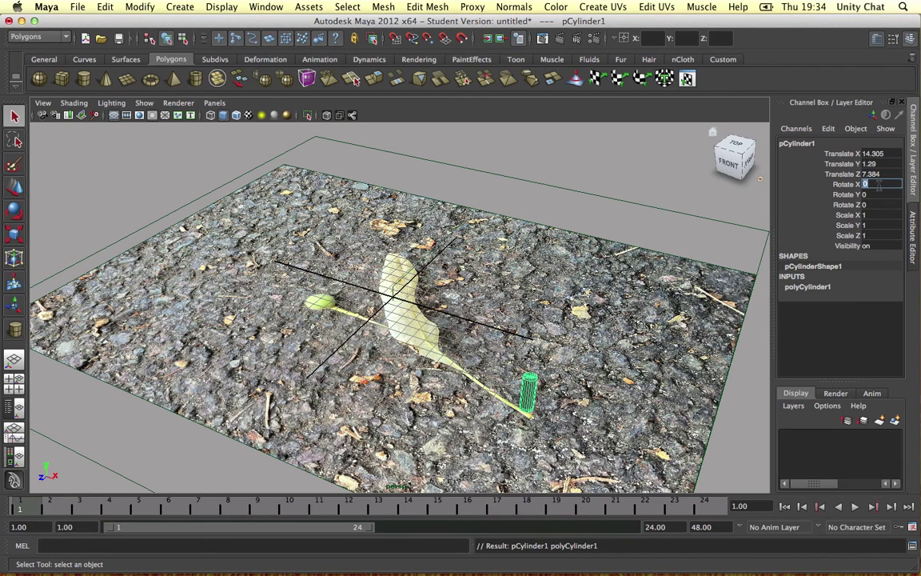
key(Return)
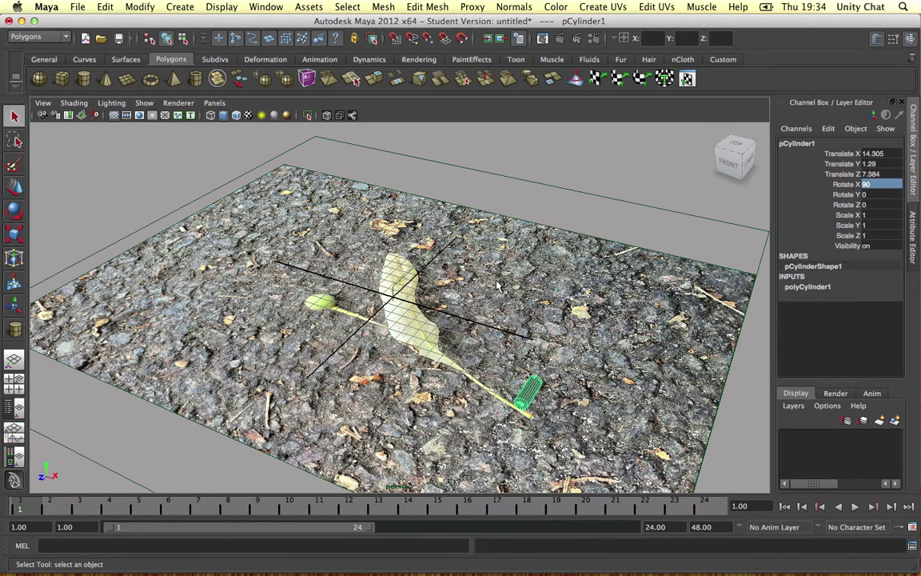
key(space)
key(space)
alt+middle_drag(490, 273, 460, 232)
key(f)
scroll(495, 297, down, 10)
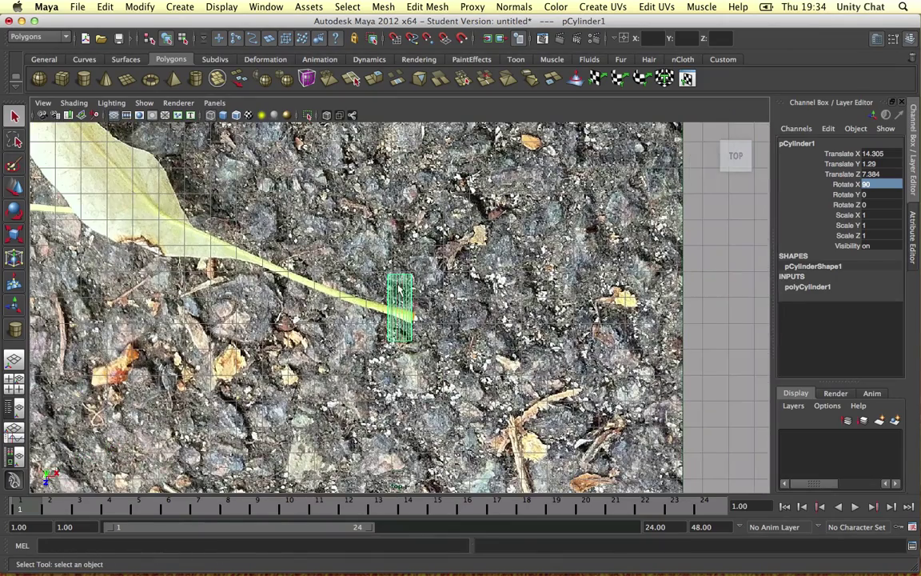
- Align the cylinder with the stem's tip by rotating it to about 70 degrees in Y and scaling it uniformly to about 0.59
right_drag(387, 286, 418, 276)
key(e)
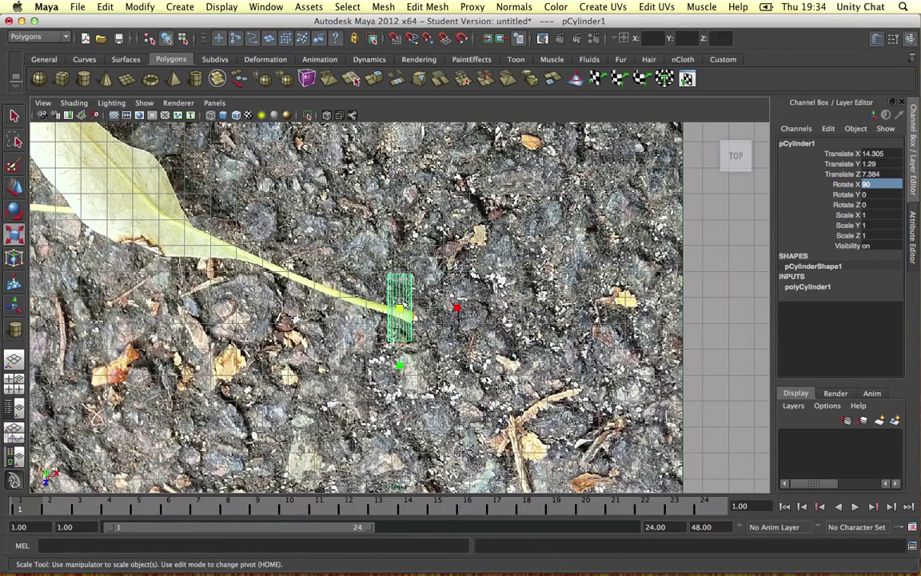
drag(318, 246, 308, 364)
key(r)
mouse_move(393, 307)
mouse_down()
mouse_move(369, 335)
mouse_move(352, 296)
mouse_move(393, 311)
mouse_up()
key(w)
- Set the cylinder's axis subdivisions to 6 and scale it down uniformly to about 0.43 to fit the stem's thickness
click(810, 288)
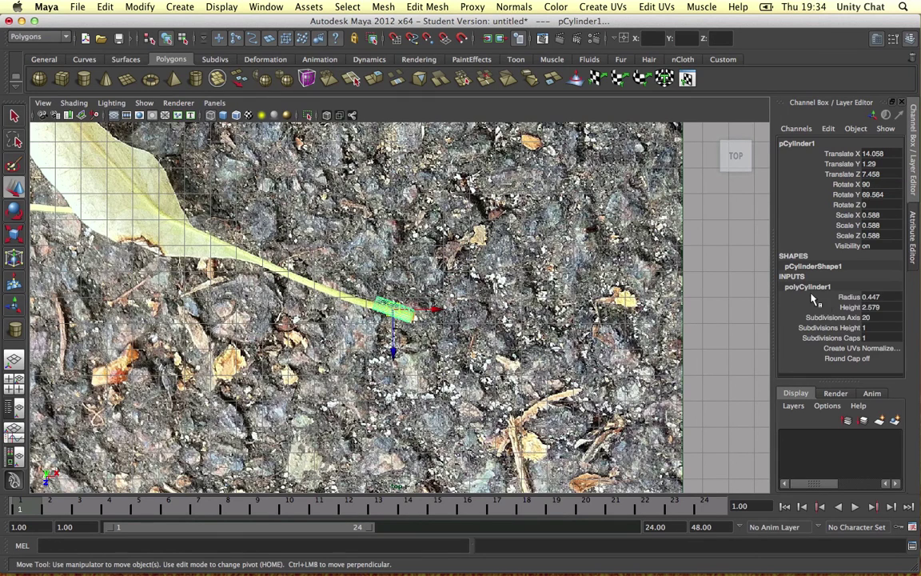
click(870, 317)
text(8)
key(Return)
drag(432, 309, 384, 310)
key(r)
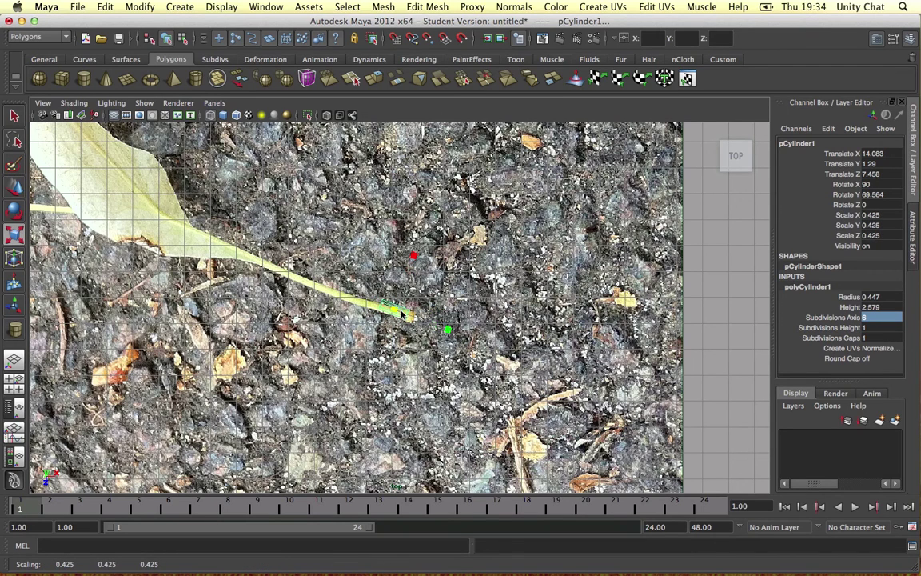
- Move the cylinder's end vertices so that it spans the stem from its tip to the base of the leaf
right_drag(354, 284, 428, 331)
mouse_move(427, 331)
mouse_down()
mouse_move(400, 300)
mouse_move(416, 320)
mouse_up()
key(w)
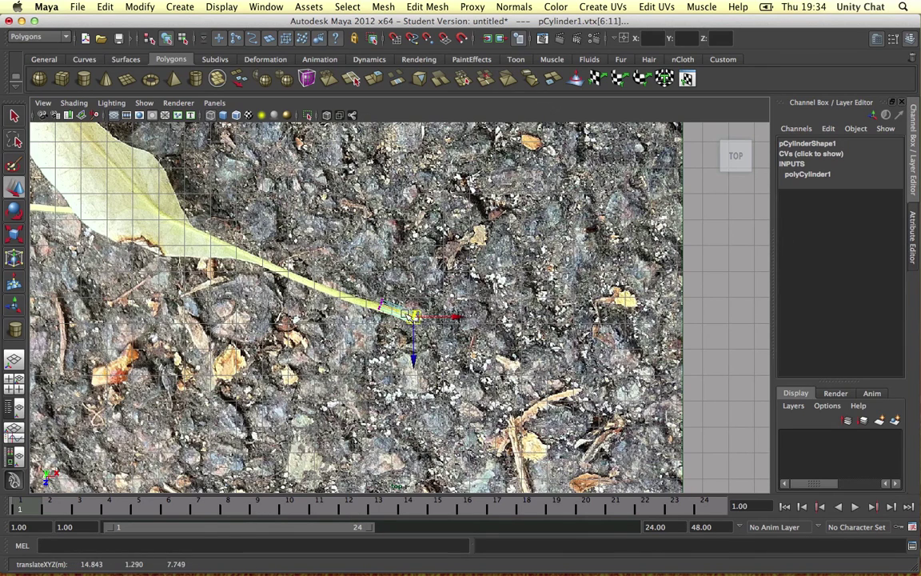
drag(367, 288, 233, 255)
click(403, 304)
mouse_move(402, 303)
mouse_down()
mouse_move(435, 348)
mouse_move(413, 317)
mouse_up()
alt+middle_drag(202, 221, 289, 232)
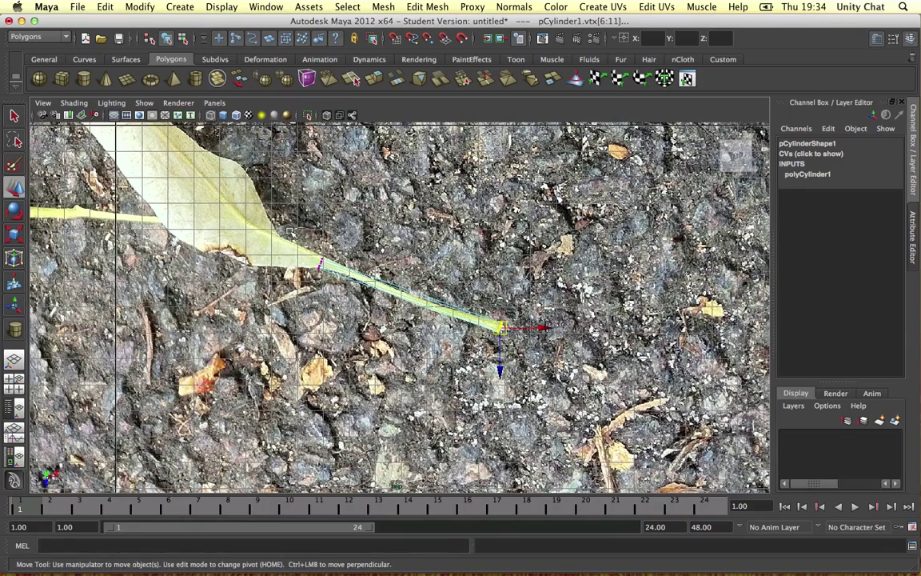
- Fine-tune the position of the cylinder's end vertices at the leaf's base and frame that end in the perspective view
drag(292, 232, 340, 276)
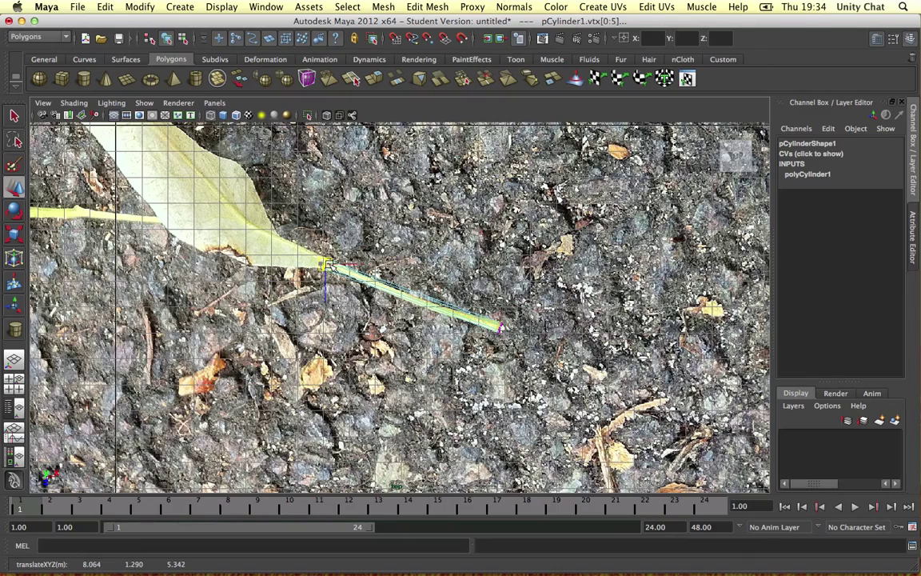
alt+middle_drag(284, 215, 370, 254)
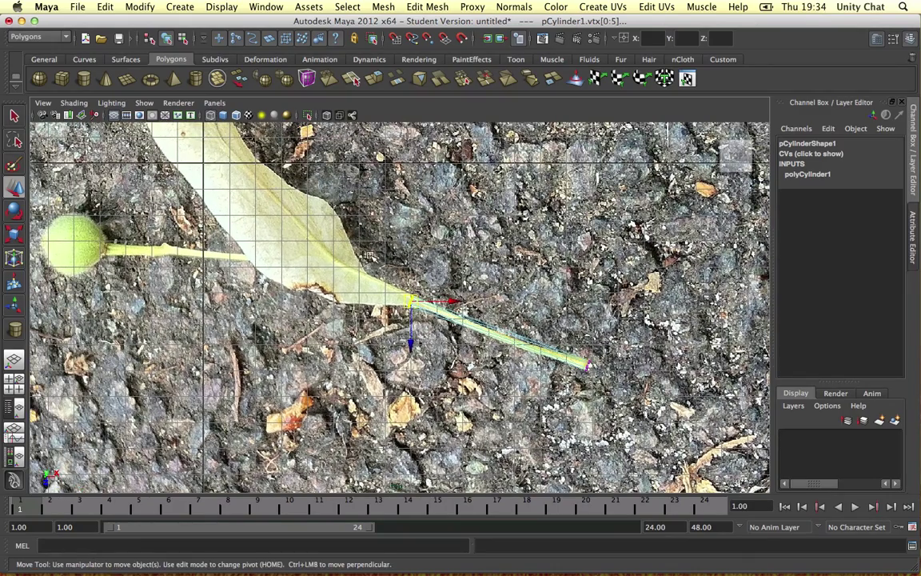
key(space)
key(space)
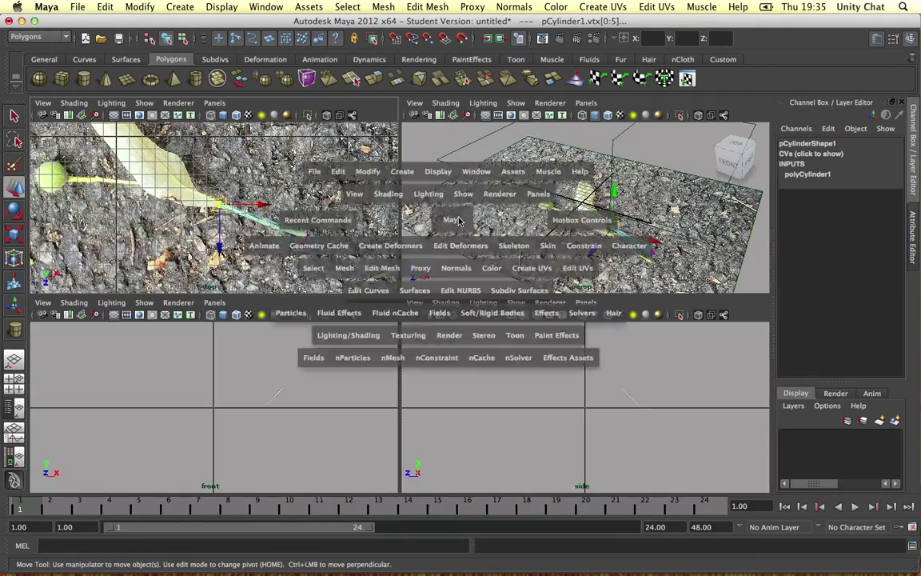
alt+drag(332, 279, 443, 281)
key(f)
scroll(447, 279, down, 8)
alt+middle_drag(446, 274, 504, 226)
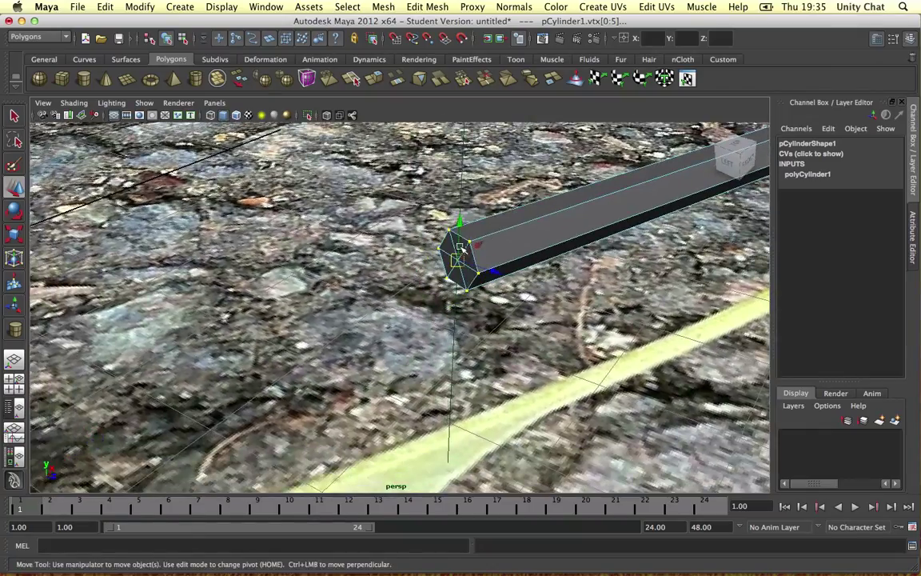
- Select the cylinder's end-cap faces at the leaf's base and apply Extrude to them
alt+drag(462, 249, 435, 238)
right_click(434, 236)
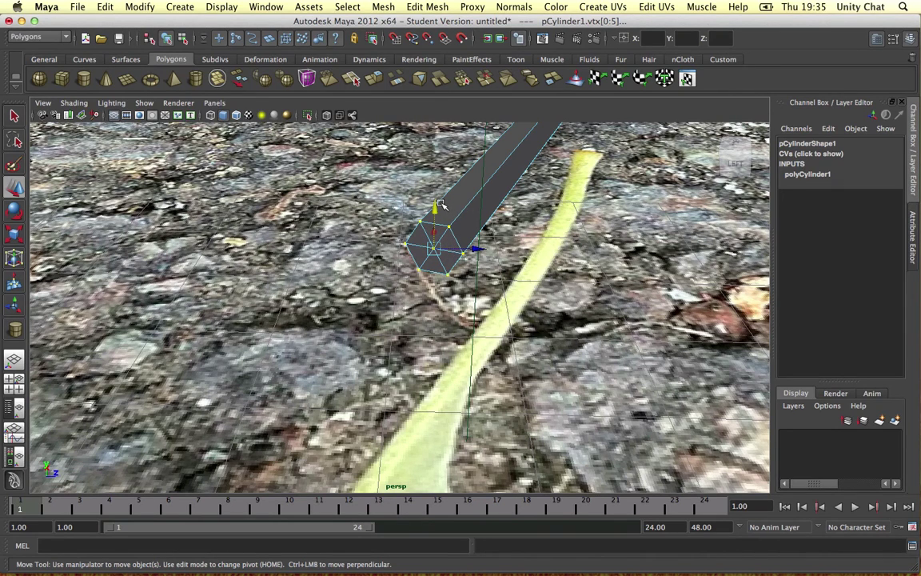
key(q)
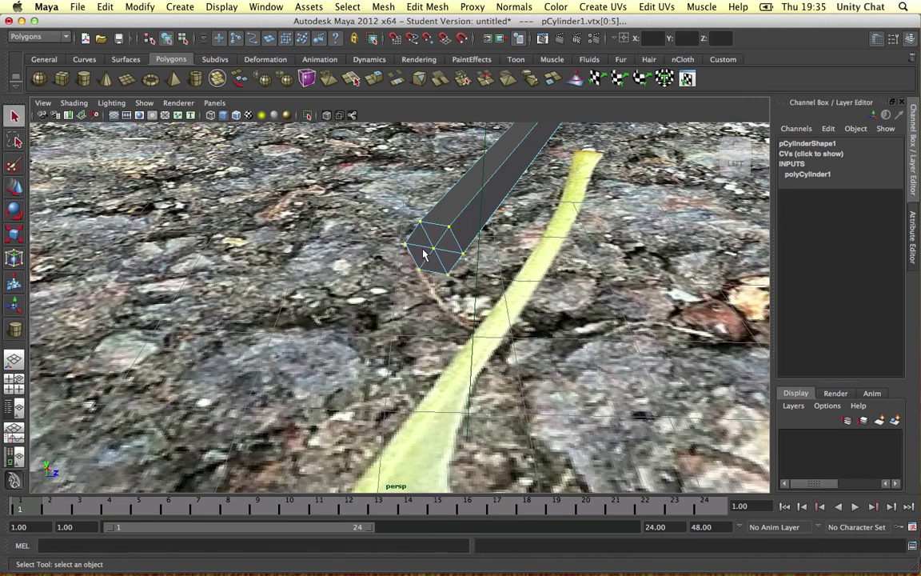
right_drag(434, 237, 321, 205)
right_drag(429, 246, 429, 264)
click(426, 237)
shift+click(448, 242)
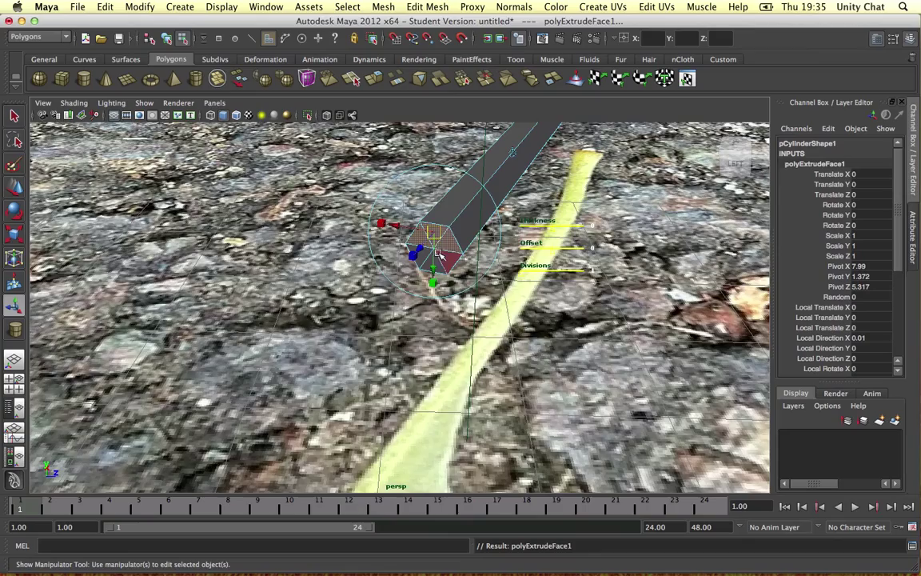
- In the top view, extrude the end faces about 1.47 units into the leaf's base and widen them to the leaf's outline
key(space)
key(space)
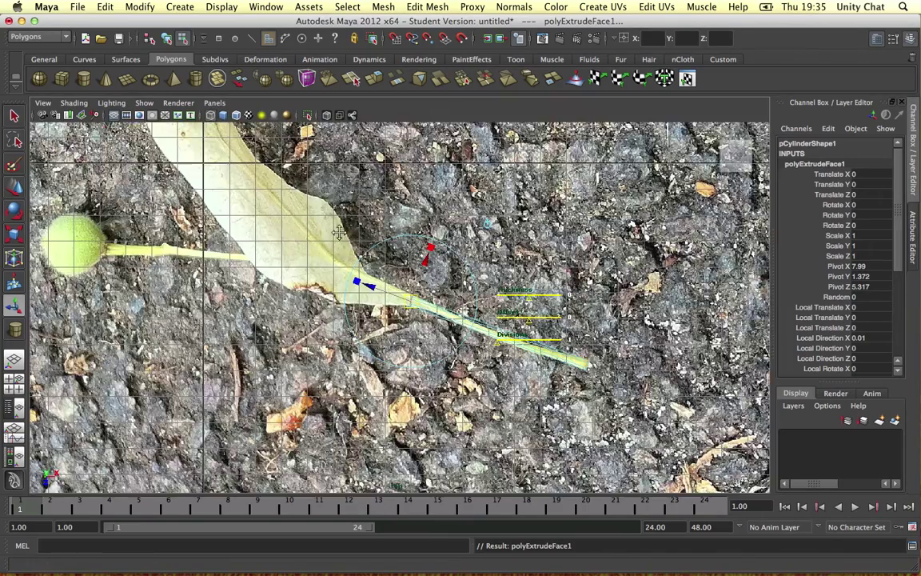
alt+middle_drag(338, 225, 374, 219)
drag(406, 280, 369, 266)
drag(426, 242, 479, 128)
scroll(424, 248, up, 5)
key(r)
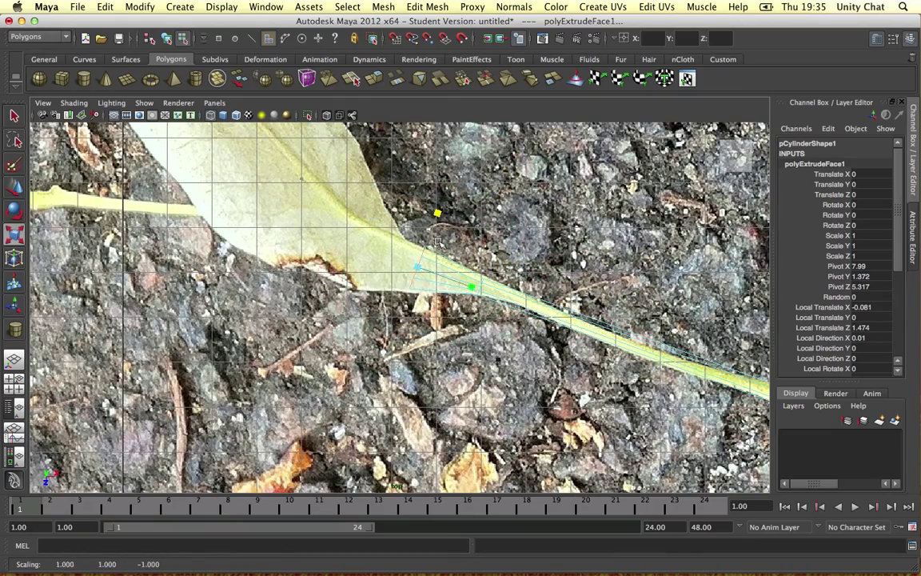
- Extrude a second leaf section about 1.3 units, rotating, scaling and moving its end to match the leaf's edges
key(g)
drag(385, 255, 334, 243)
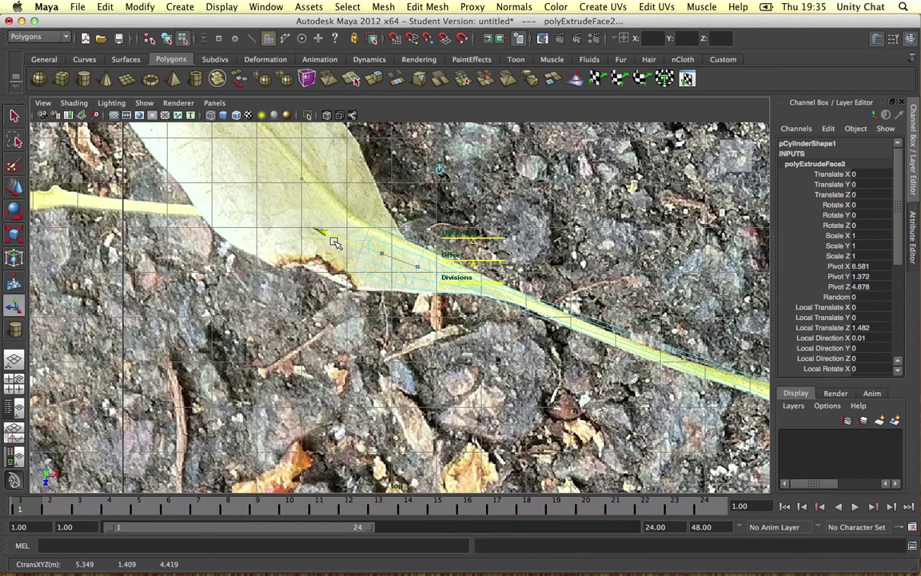
key(e)
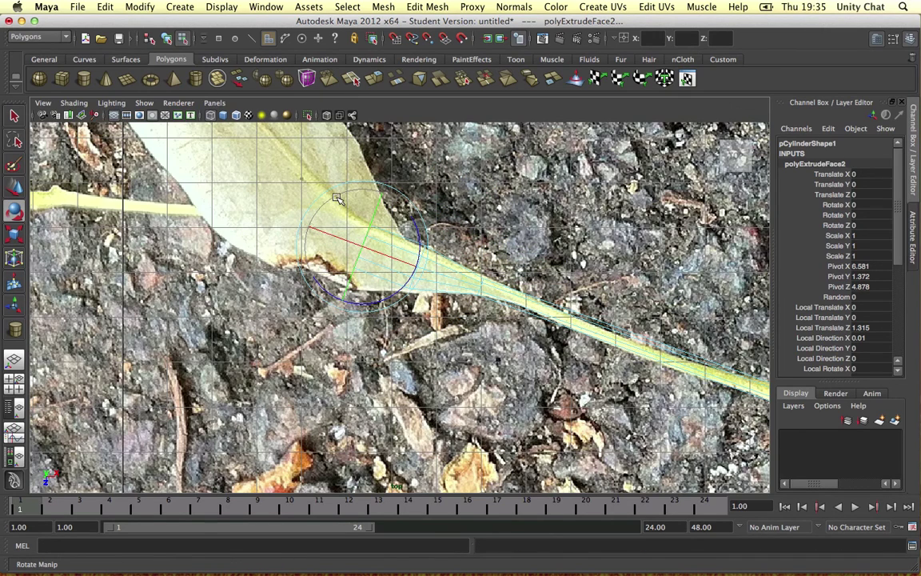
key(r)
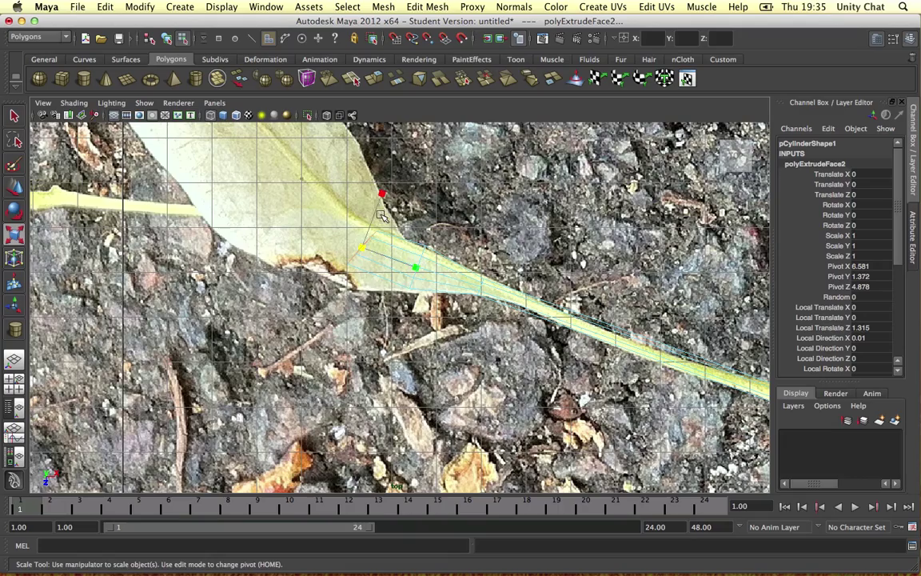
key(w)
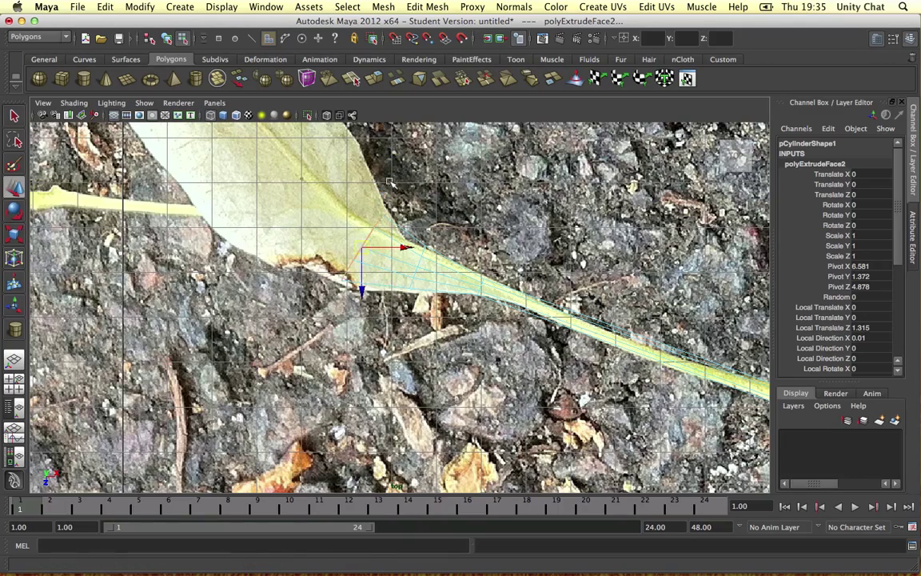
drag(362, 247, 359, 247)
- Extrude a third section about 2.52 units along the leaf, then rotate, widen and reposition its end across the blade
alt+middle_drag(430, 227, 520, 327)
key(g)
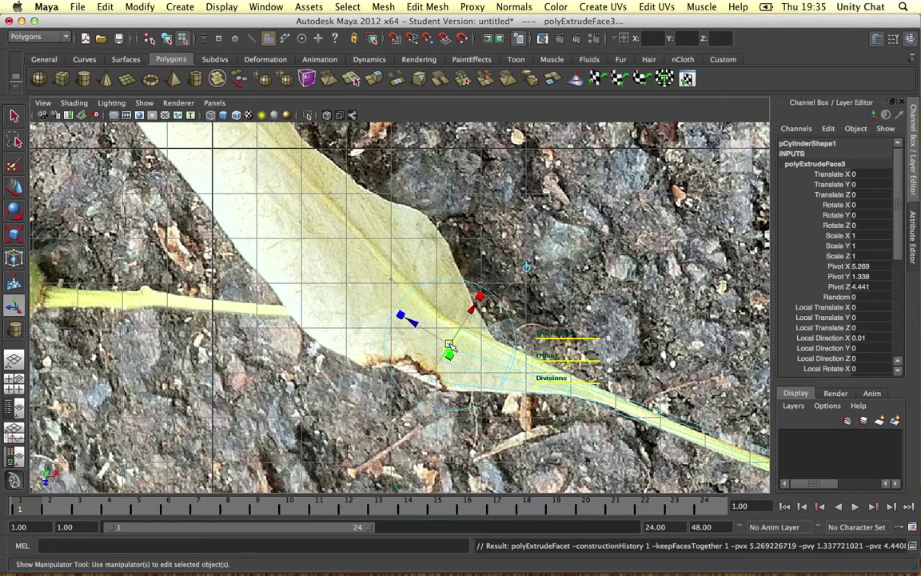
drag(450, 346, 328, 283)
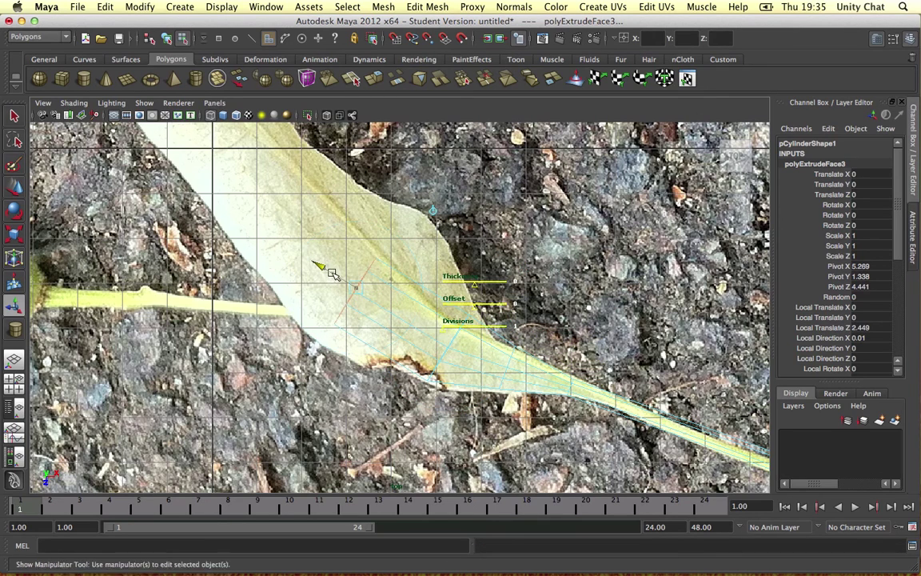
key(r)
key(e)
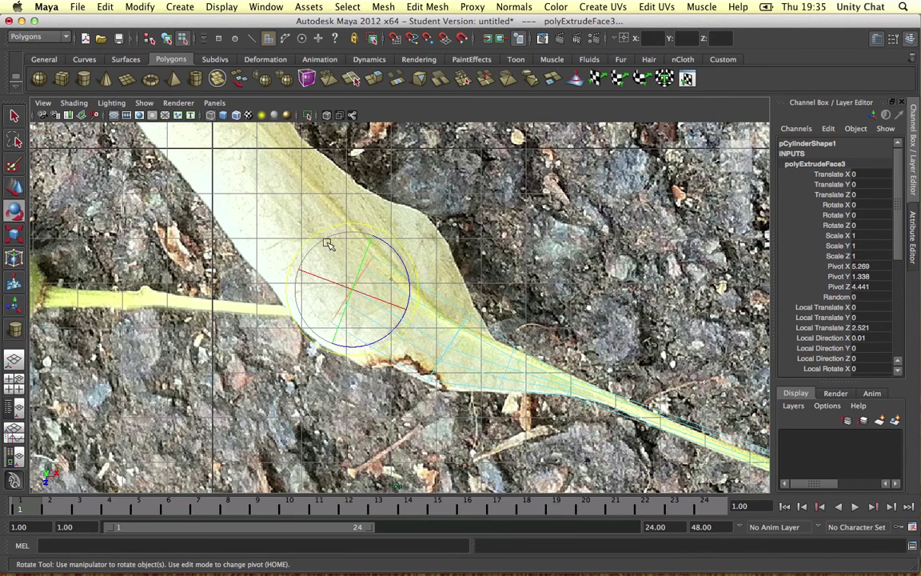
key(r)
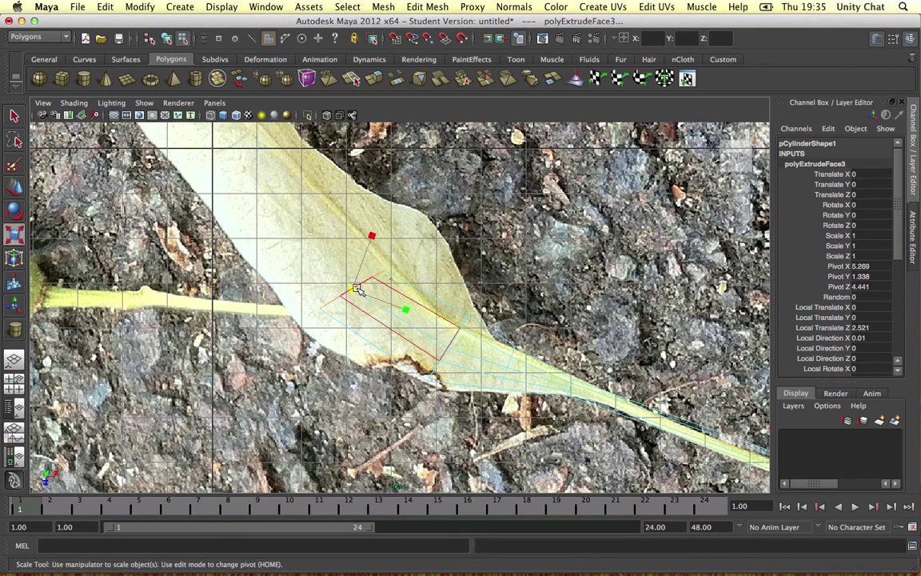
key(w)
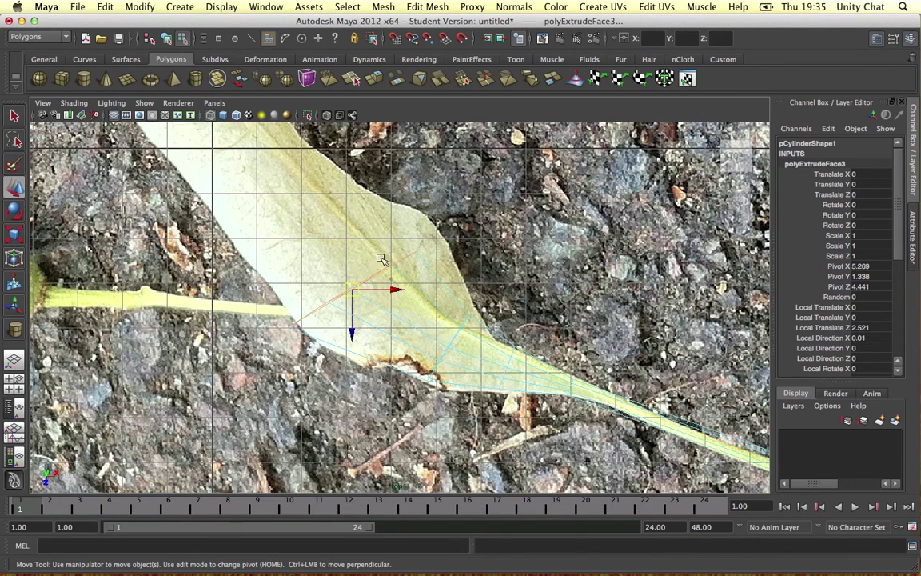
drag(356, 291, 360, 273)
- Extrude a fourth section about 2.02 units along the leaf and move its end onto the blade's centre
alt+middle_drag(436, 312, 489, 360)
key(g)
drag(389, 264, 347, 241)
key(w)
alt+middle_drag(393, 238, 478, 290)
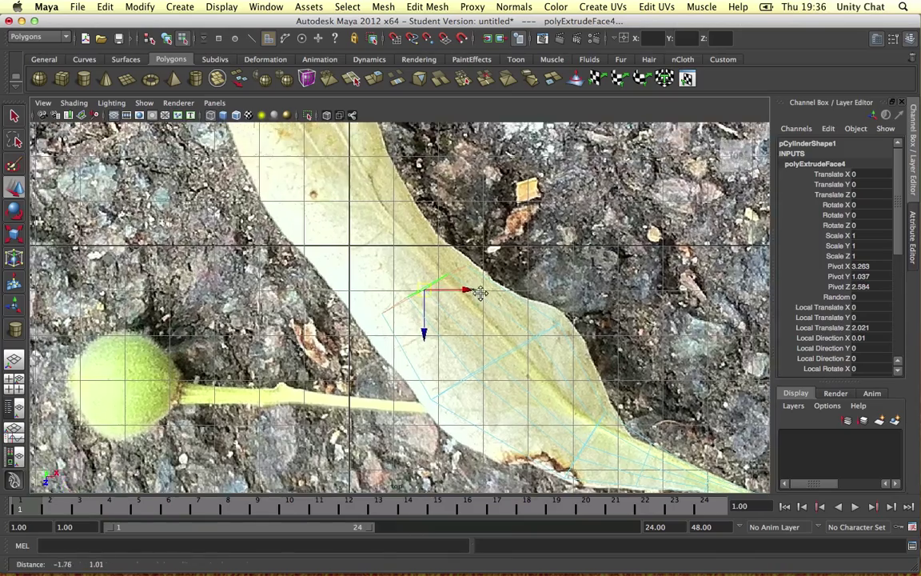
- Extrude a fifth section from the end faces to follow the middle of the leaf blade
key(f)
scroll(453, 298, down, 8)
key(f)
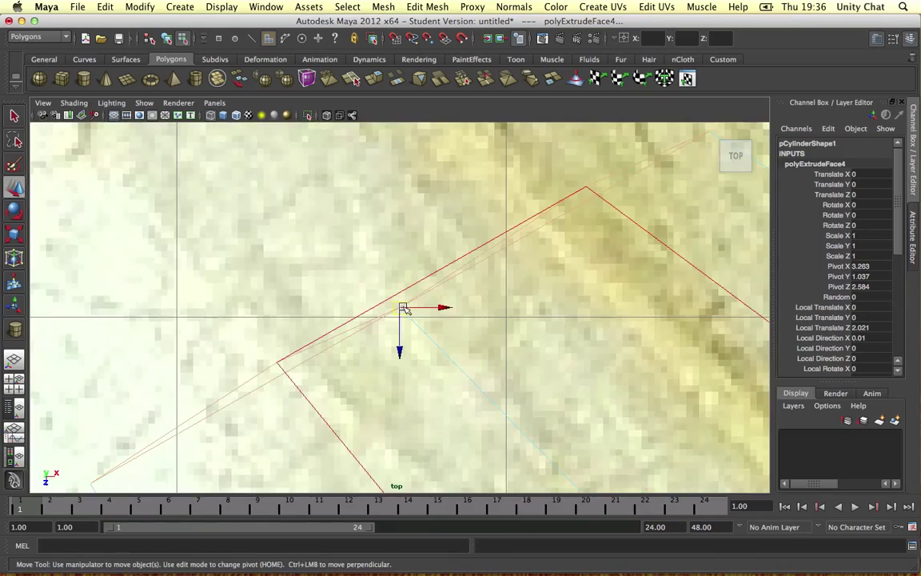
scroll(412, 306, down, 9)
shift+right_click(391, 299)
shift+right_drag(391, 299, 391, 329)
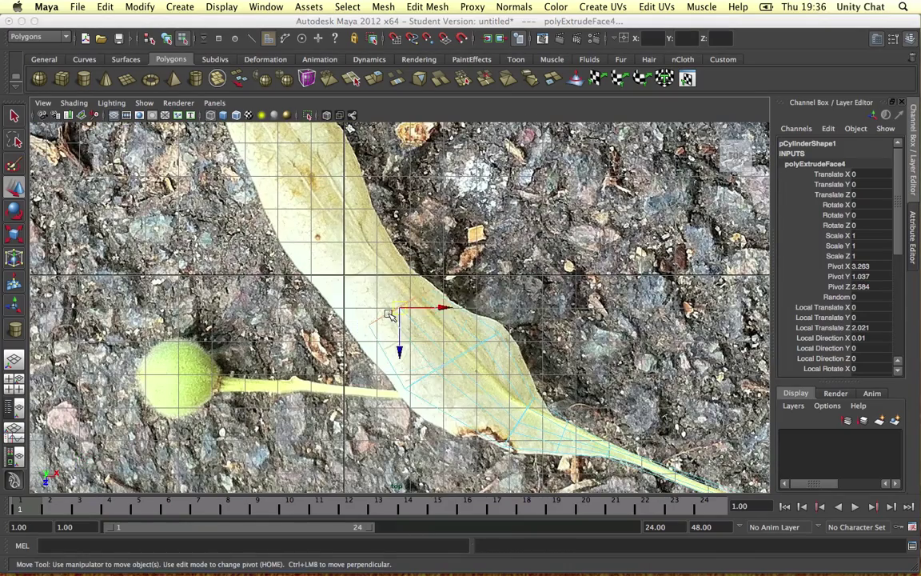
drag(400, 289, 351, 221)
- Extrude a sixth section about 2.74 units up the leaf and scale its end to the blade's width
alt+middle_drag(351, 221, 429, 285)
key(g)
drag(395, 262, 371, 207)
click(416, 188)
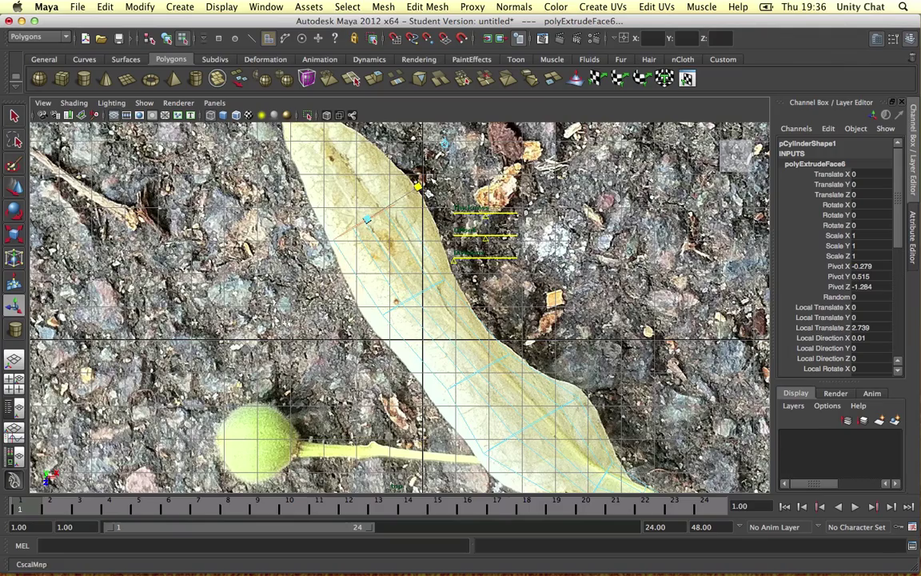
- Extrude a seventh section about 2.51 units towards the leaf's tip and adjust its end's position and scale
alt+middle_drag(504, 223, 567, 278)
key(g)
drag(406, 239, 385, 201)
key(w)
key(r)
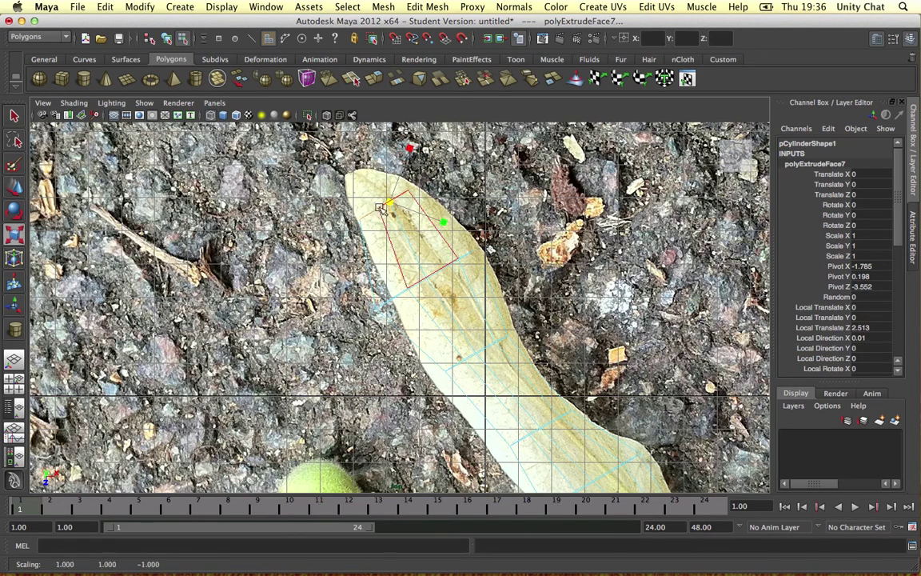
key(w)
- Extrude a final section about 0.85 units to the leaf's tip, narrowing its end and moving it into the tip
key(t)
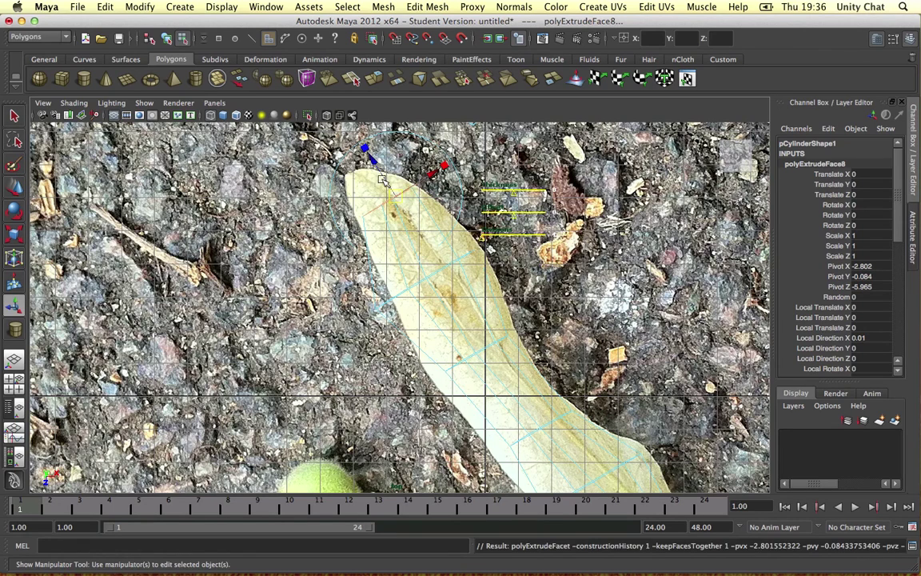
drag(373, 162, 357, 139)
drag(429, 143, 399, 162)
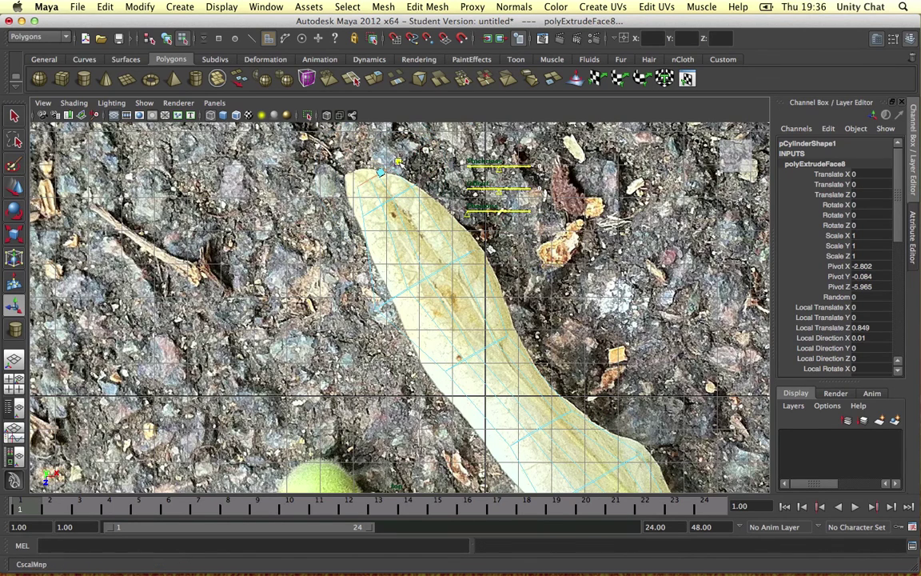
key(w)
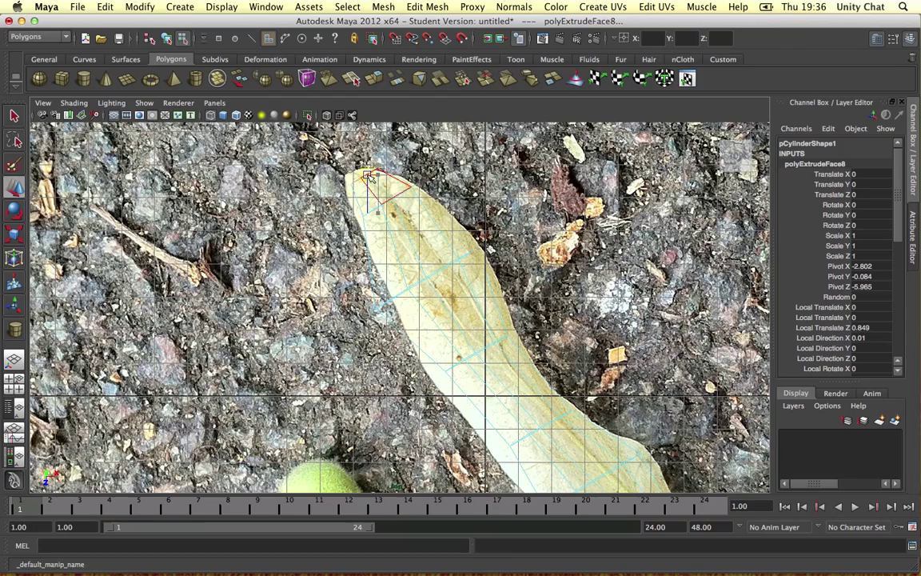
- Switch to edge selection, select the edge loop just before the leaf's tip and move it to fit the outline
click(408, 200)
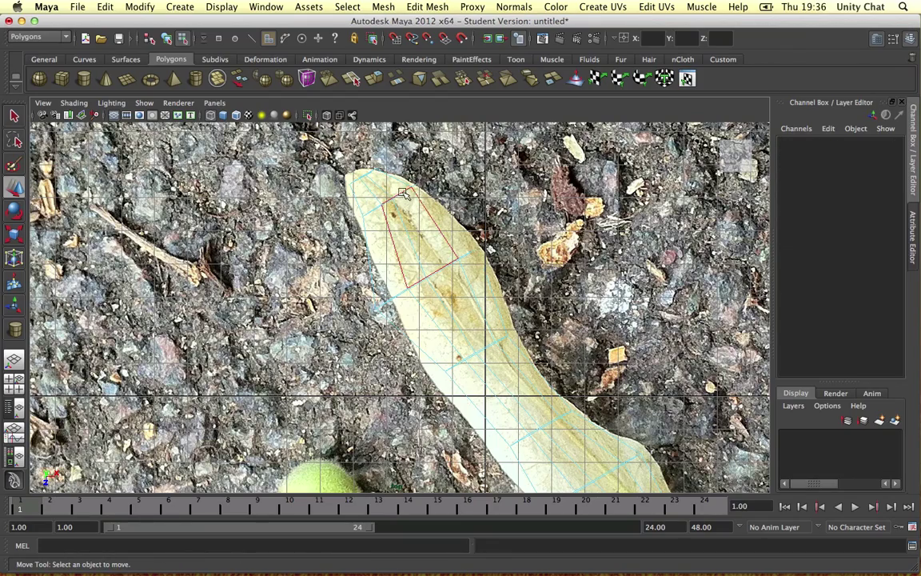
scroll(367, 207, up, 3)
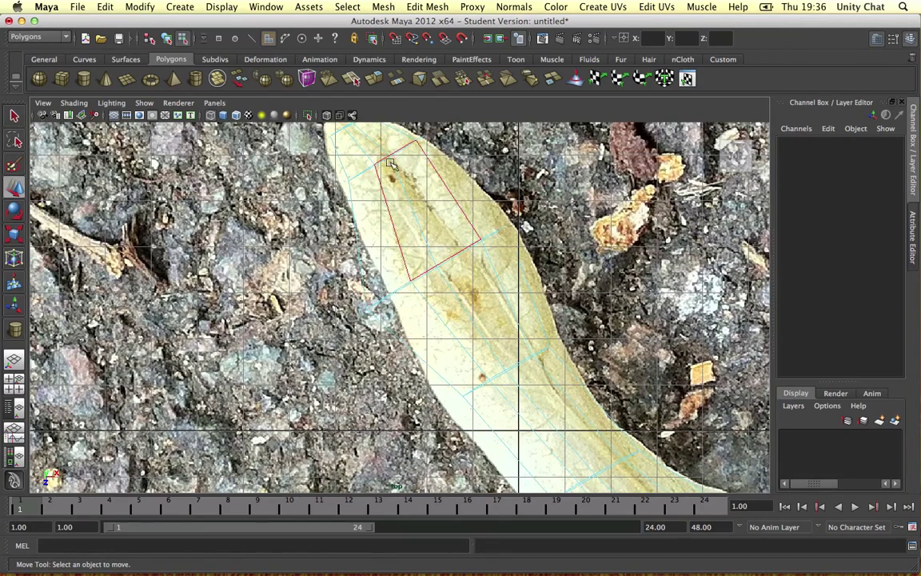
click(390, 154)
double_click(390, 154)
right_drag(380, 161, 379, 132)
click(294, 184)
double_click(379, 163)
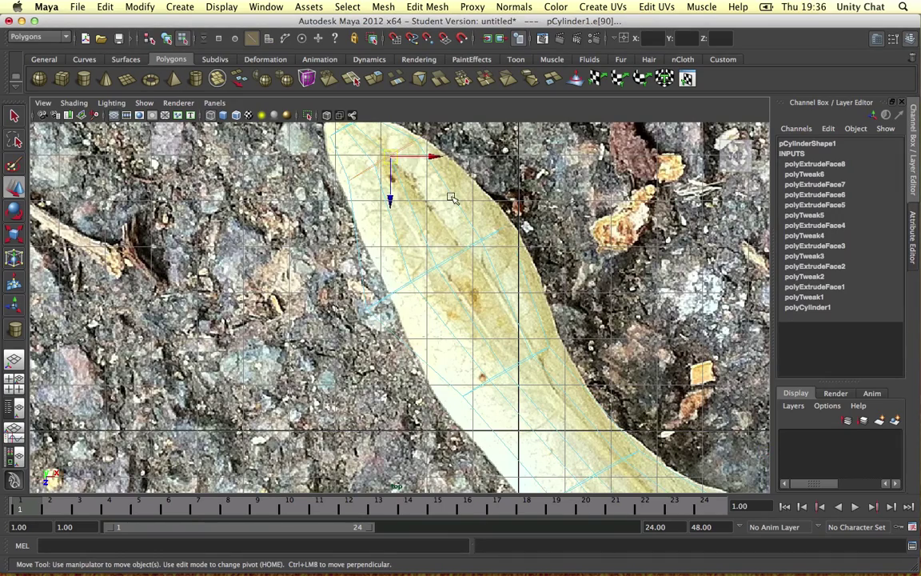
alt+middle_drag(445, 194, 466, 240)
click(414, 206)
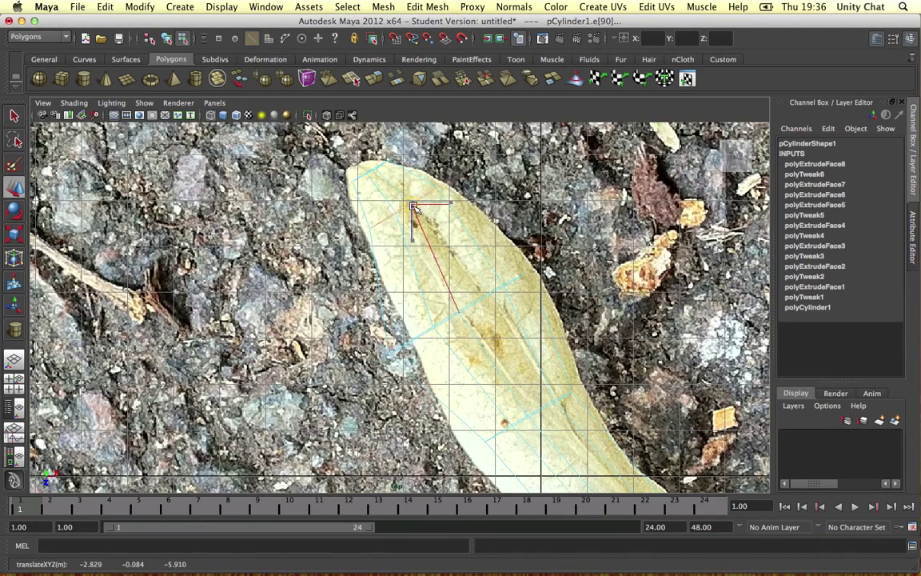
drag(414, 207, 416, 215)
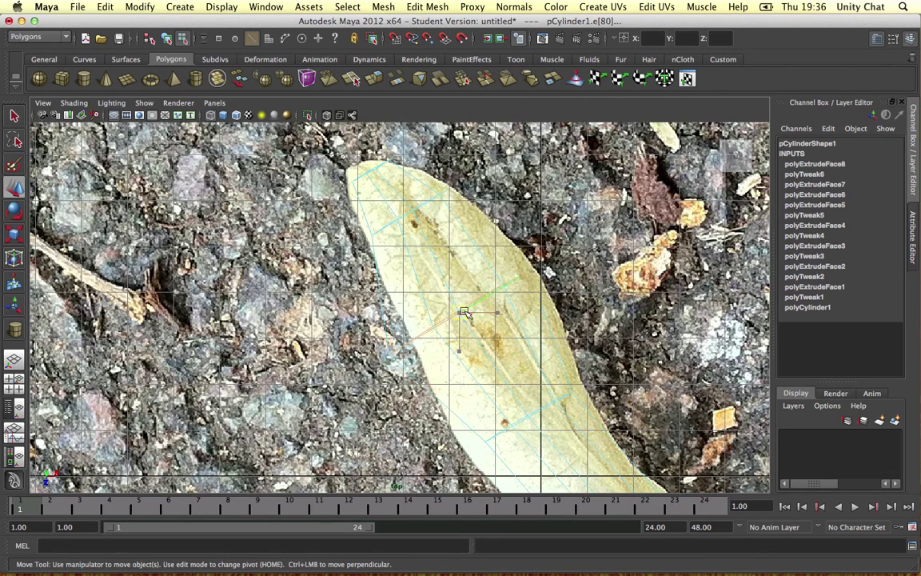
- Scale the second edge loop from the leaf's tip uniformly to about 0.75 and reposition it within the outline
mouse_move(464, 313)
mouse_down()
mouse_move(490, 306)
mouse_move(461, 311)
mouse_up()
key(r)
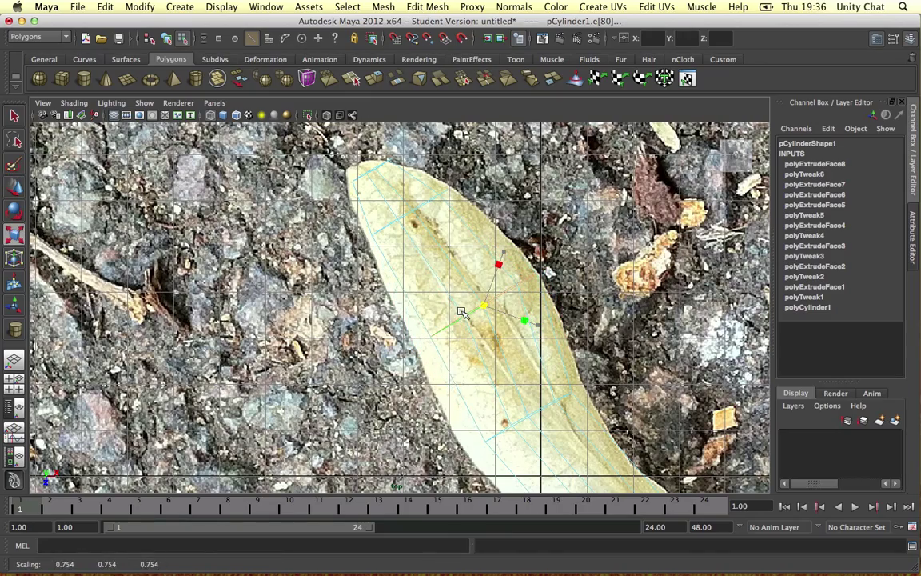
key(w)
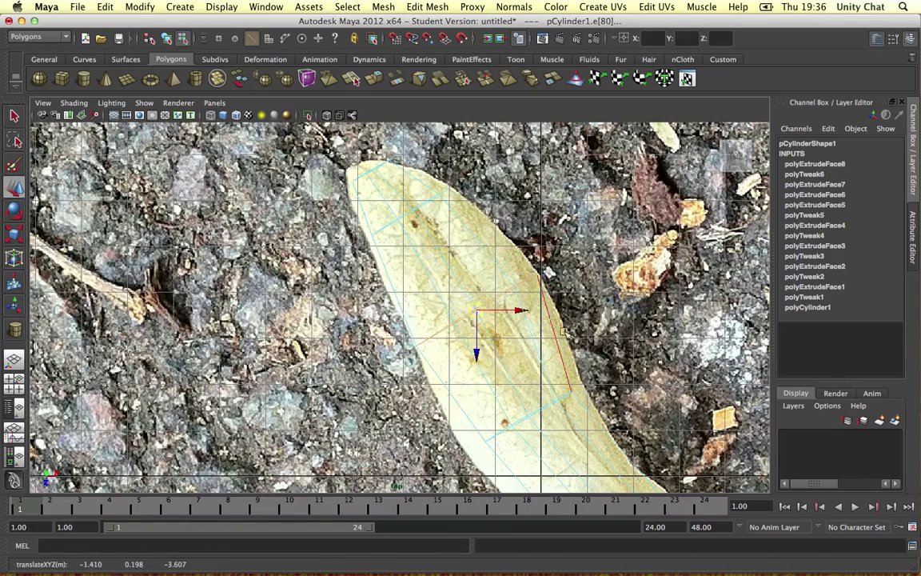
- Rescale the third edge loop from the leaf's tip and reposition it to fit the photo outline
alt+middle_drag(563, 331, 491, 205)
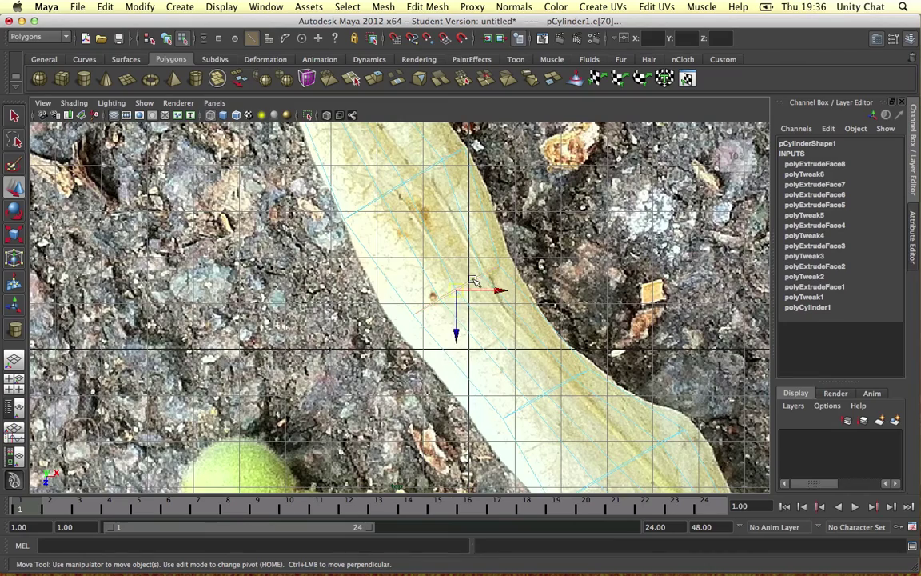
key(r)
drag(457, 289, 463, 284)
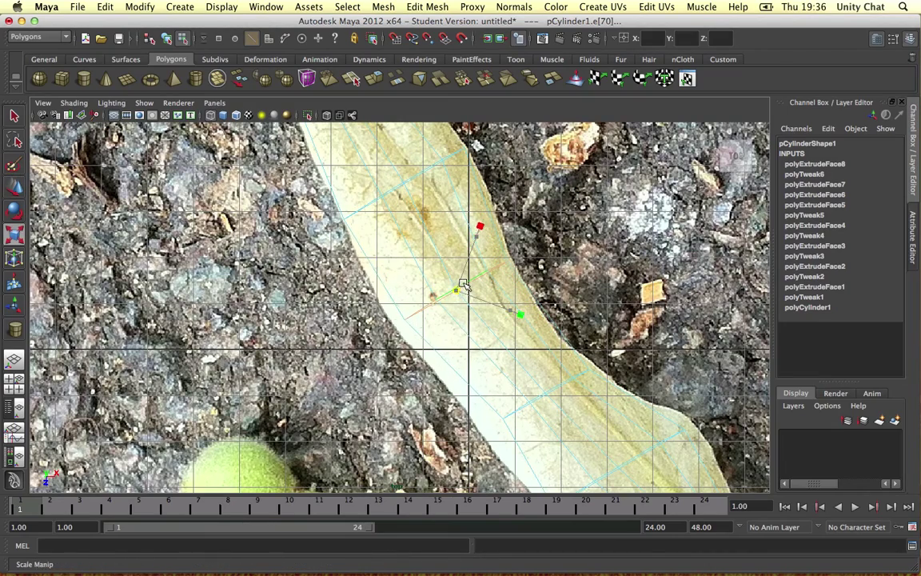
key(w)
alt+middle_drag(540, 298, 490, 229)
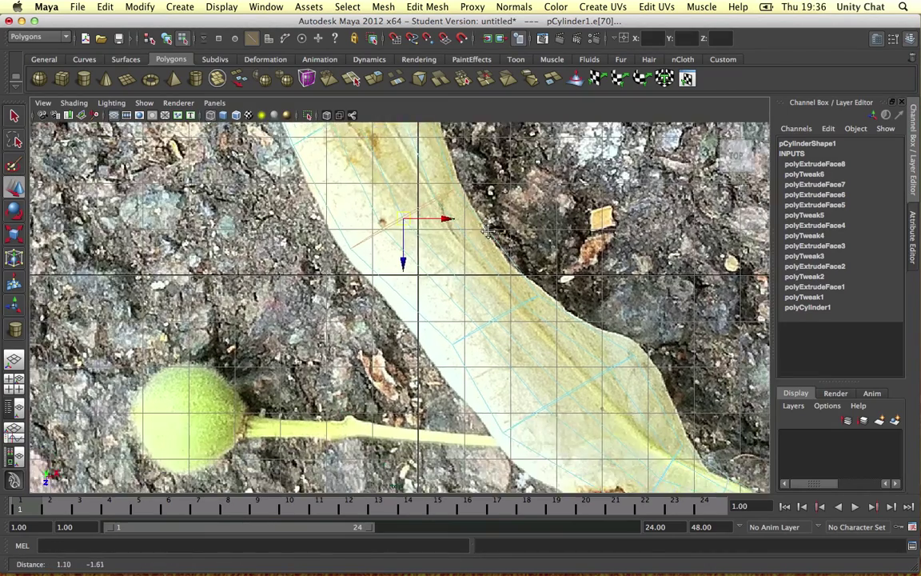
- Move and scale the fourth edge loop from the leaf's tip, and fit the fifth loop to the outline
click(491, 307)
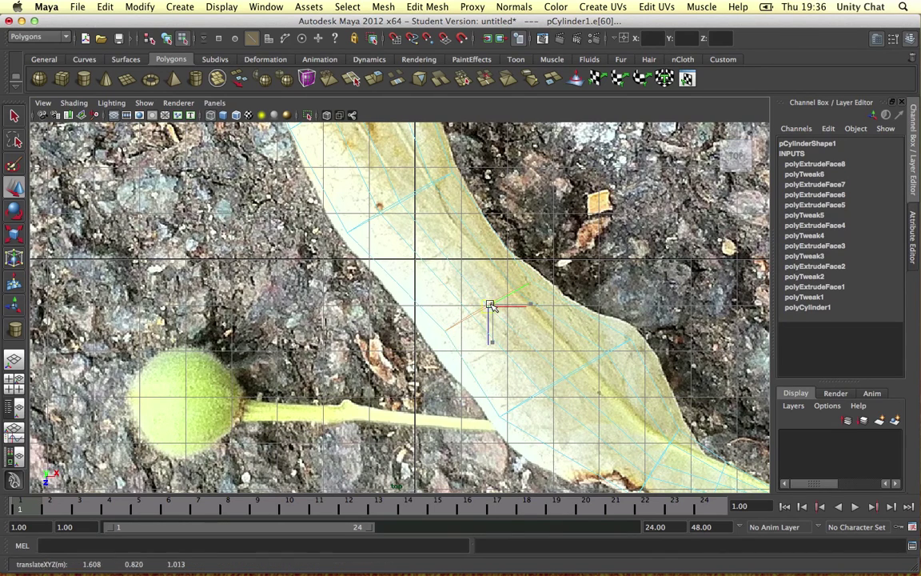
key(r)
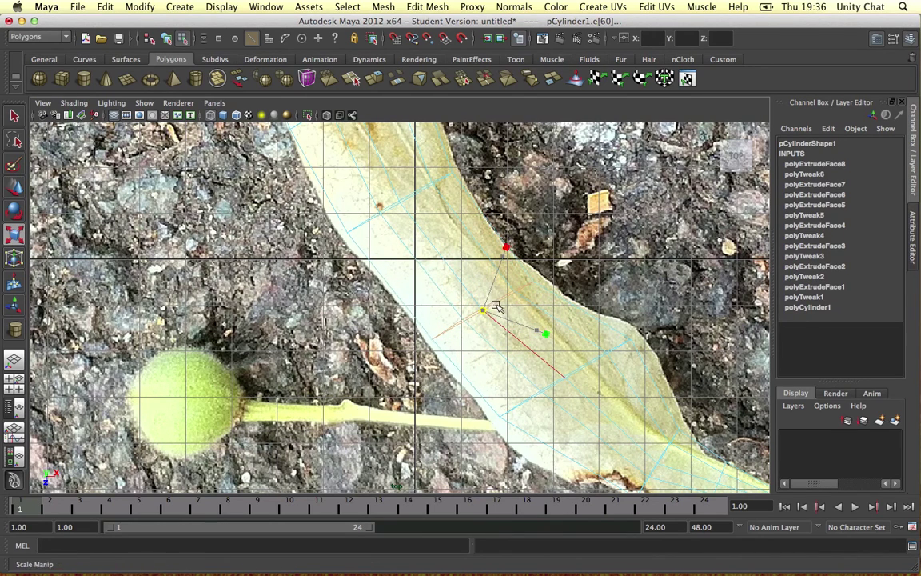
click(620, 342)
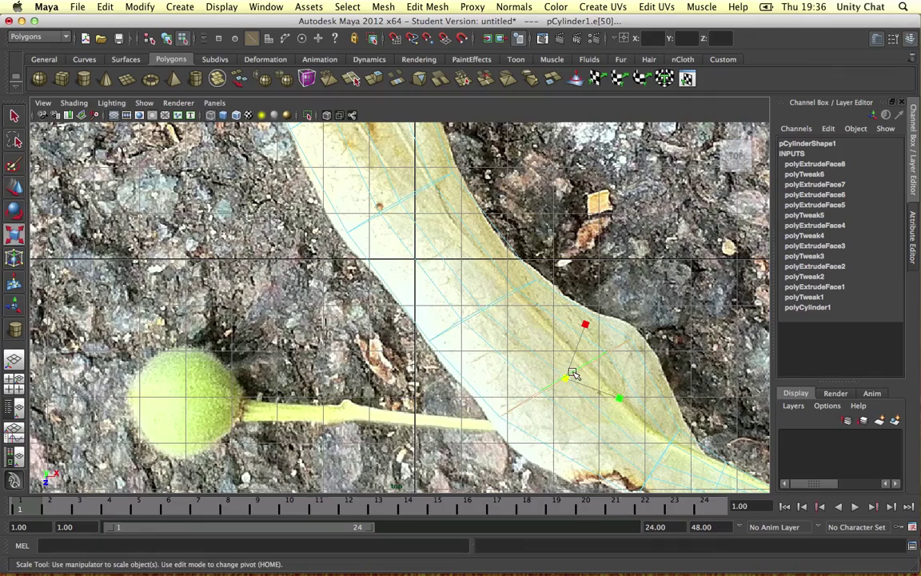
scroll(580, 370, down, 3)
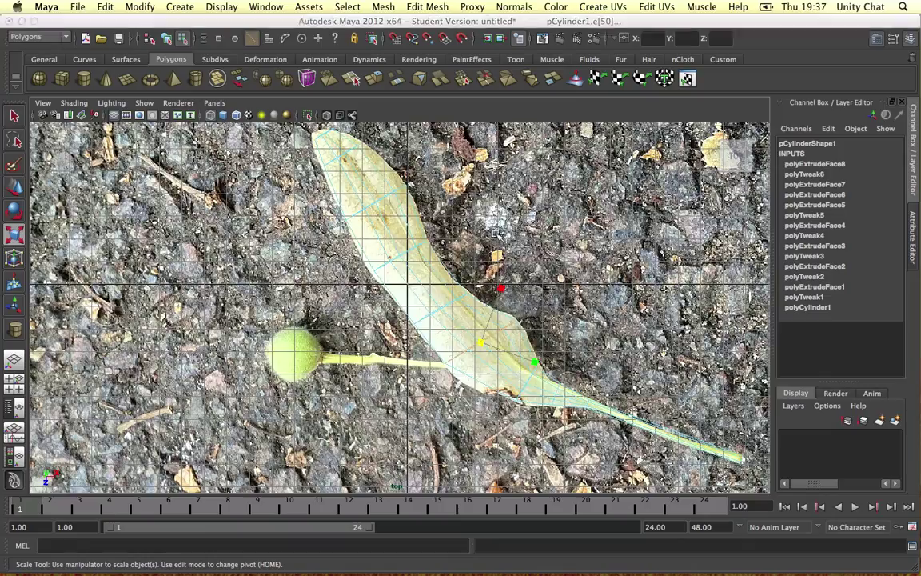
- In the perspective view, switch to vertex selection and move two neighbouring vertices on the underside of the leaf's tip
key(space)
key(space)
alt+drag(572, 263, 508, 239)
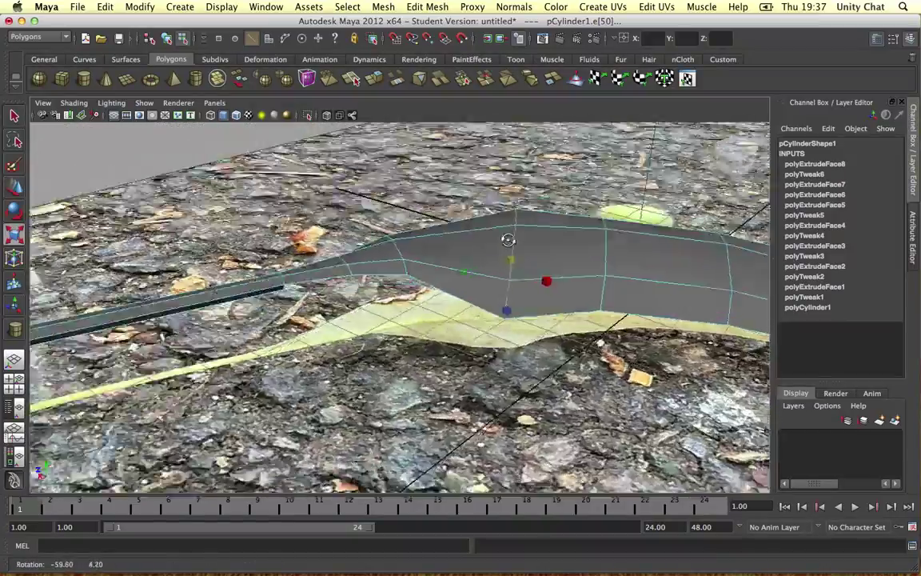
alt+middle_drag(507, 239, 554, 254)
alt+drag(554, 254, 402, 251)
scroll(403, 252, up, 5)
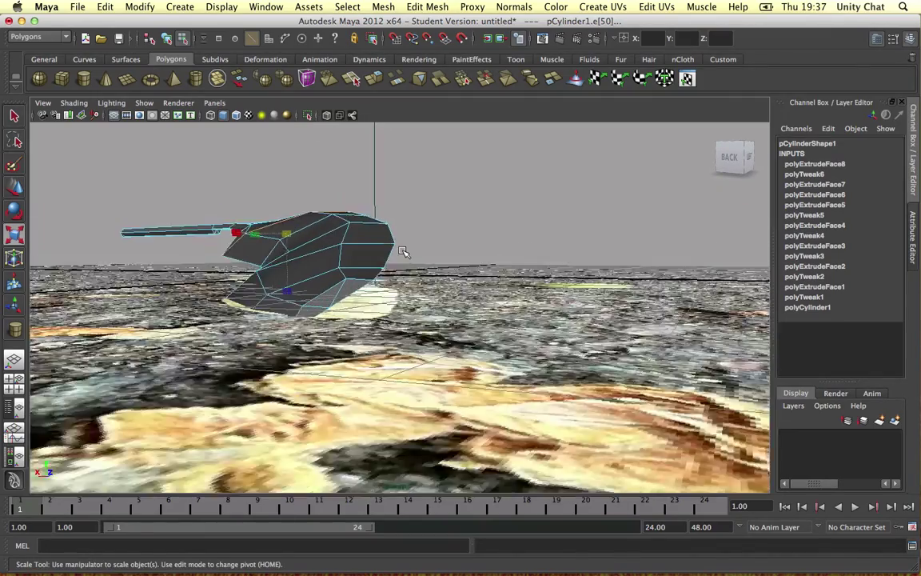
scroll(405, 252, down, 5)
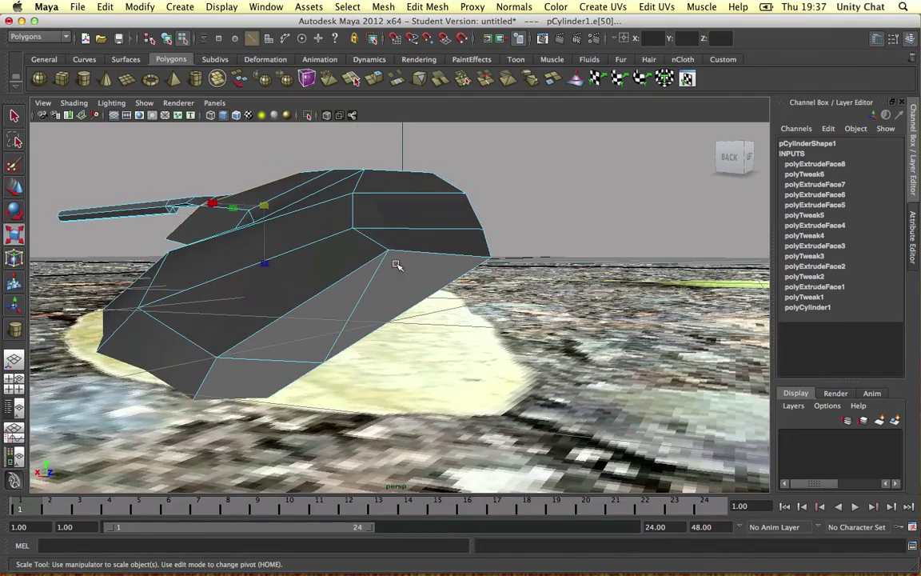
right_drag(389, 250, 364, 250)
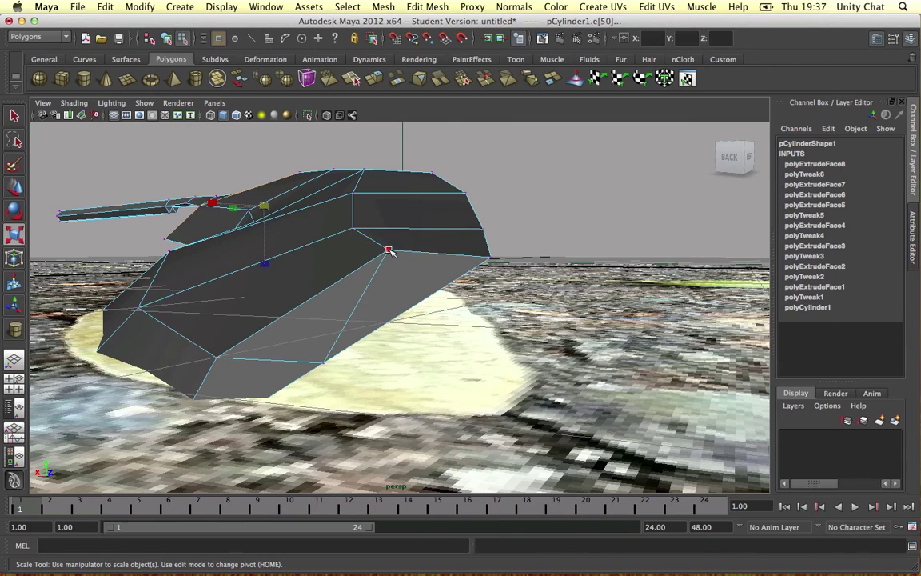
shift+click(491, 257)
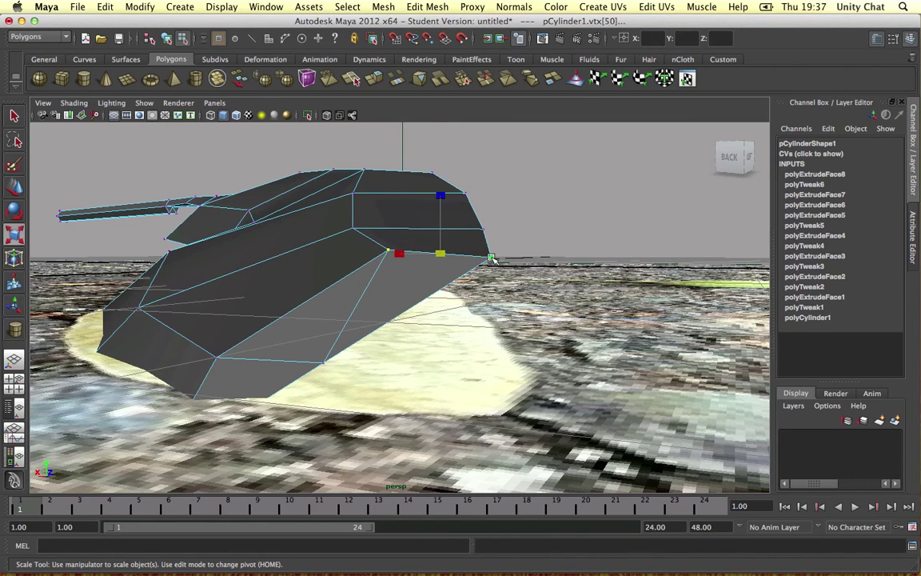
key(w)
drag(439, 214, 497, 310)
- Move the adjacent lower vertex at the leaf's tip outward to fill out the tip's rim
click(491, 306)
click(323, 361)
drag(323, 361, 366, 381)
scroll(367, 355, down, 8)
- Switch to object selection and raise the whole model above the reference photo to a Translate Y of 2.444
right_drag(363, 295, 364, 274)
click(358, 258)
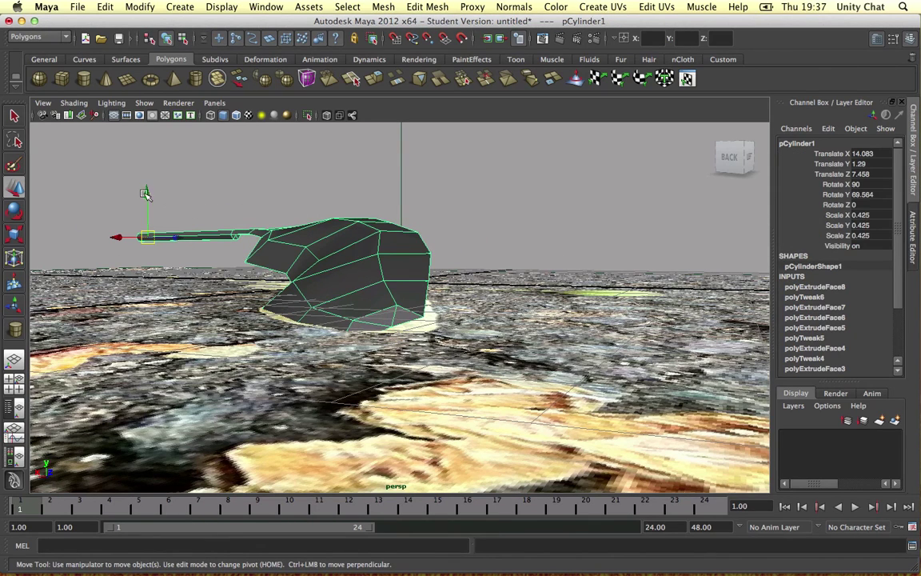
drag(145, 194, 145, 163)
scroll(366, 204, down, 3)
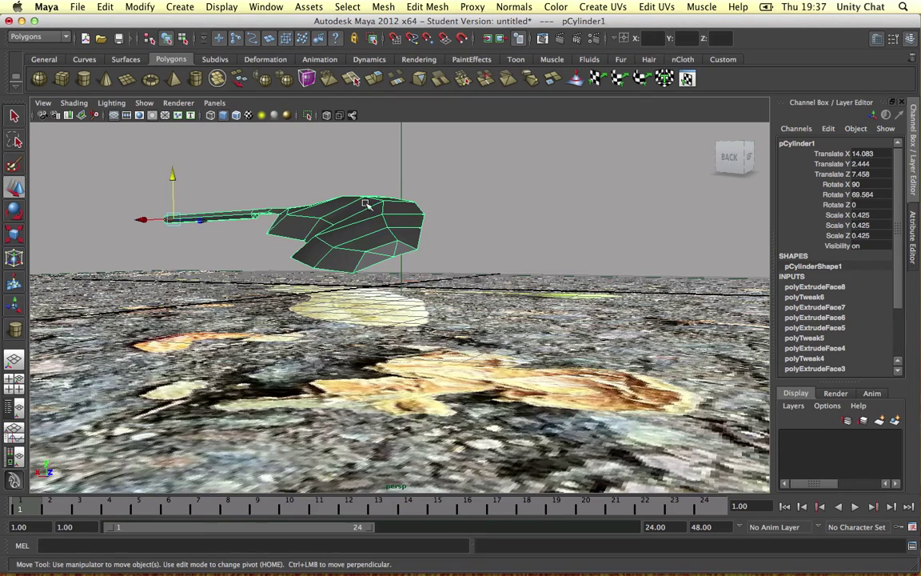
- Select the vertex on the lower edge of the leaf's tip and reposition it along that edge
right_drag(389, 257, 365, 253)
click(392, 256)
scroll(400, 251, up, 8)
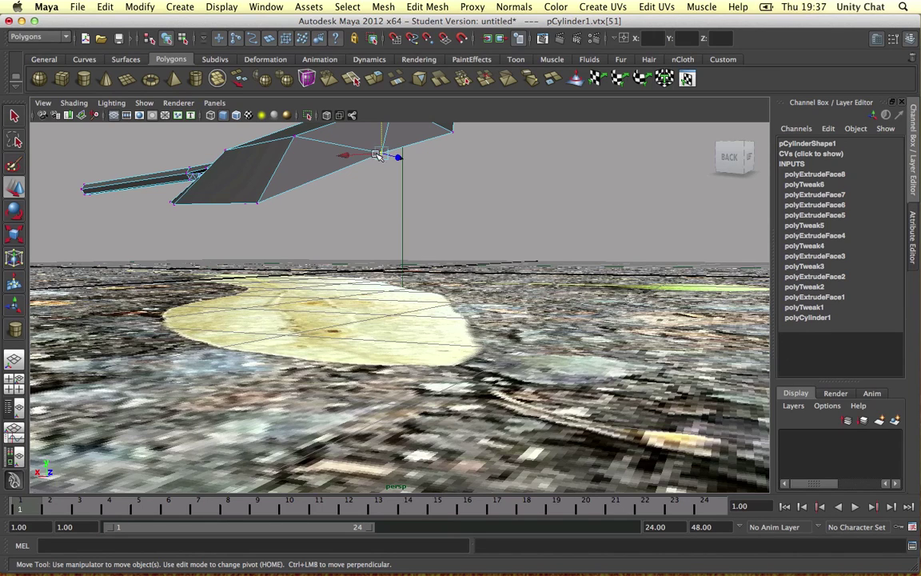
middle_drag(333, 176, 356, 165)
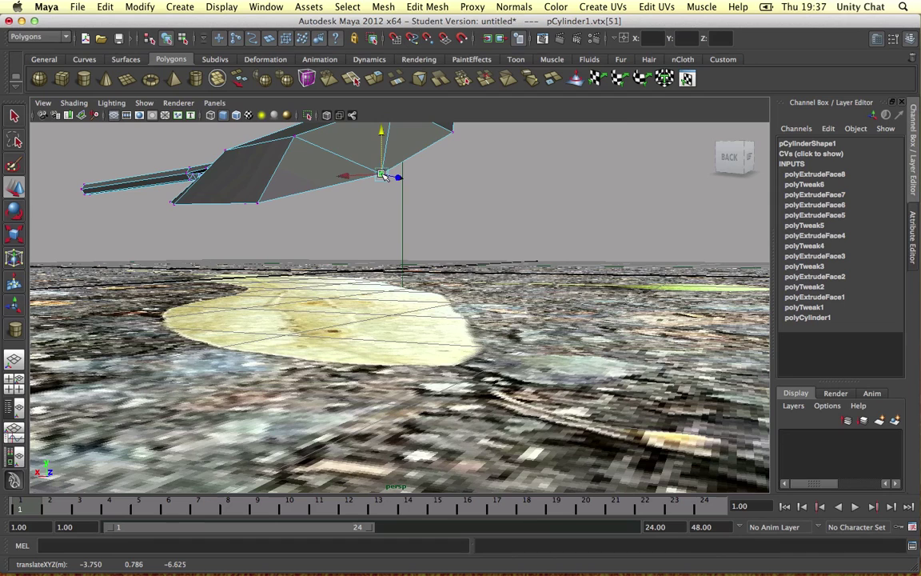
key(z)
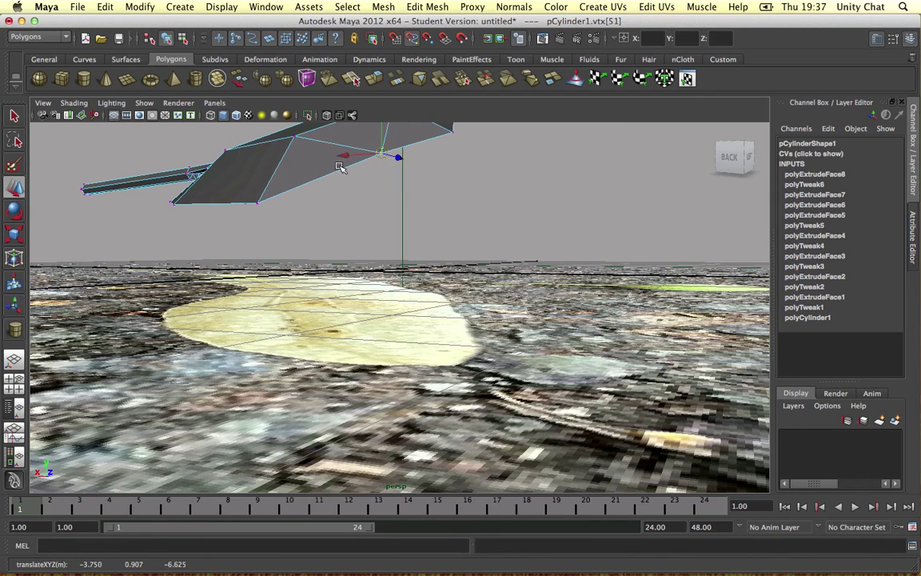
middle_drag(346, 167, 369, 160)
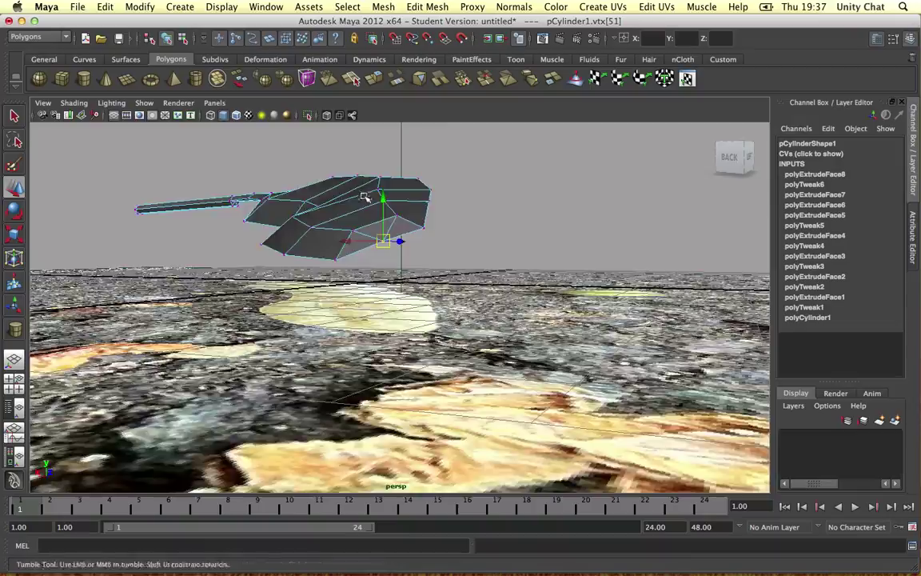
- Show the four-view layout with enlarged upper views and fit the outer vertex at the leaf's bulge to the photo
alt+drag(364, 172, 466, 243)
scroll(372, 262, up, 10)
key(space)
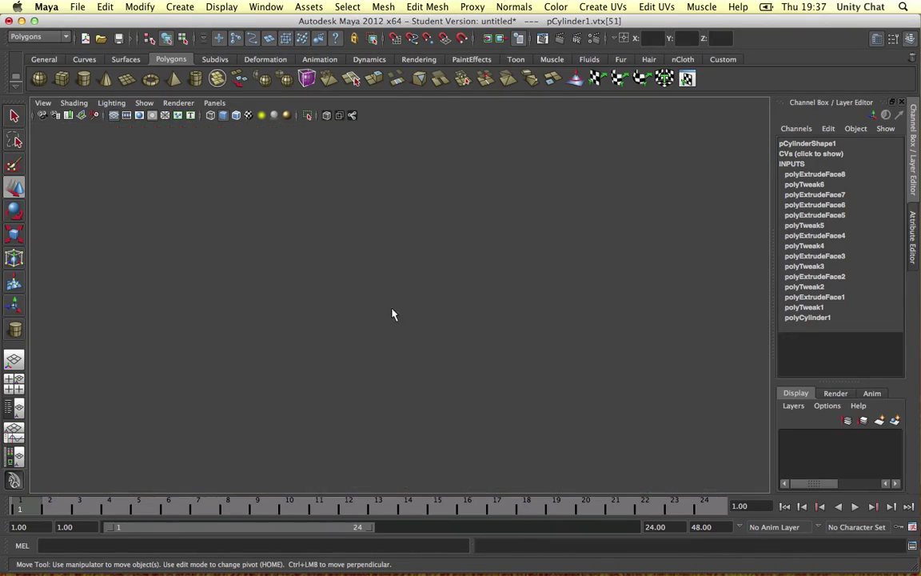
scroll(294, 242, up, 3)
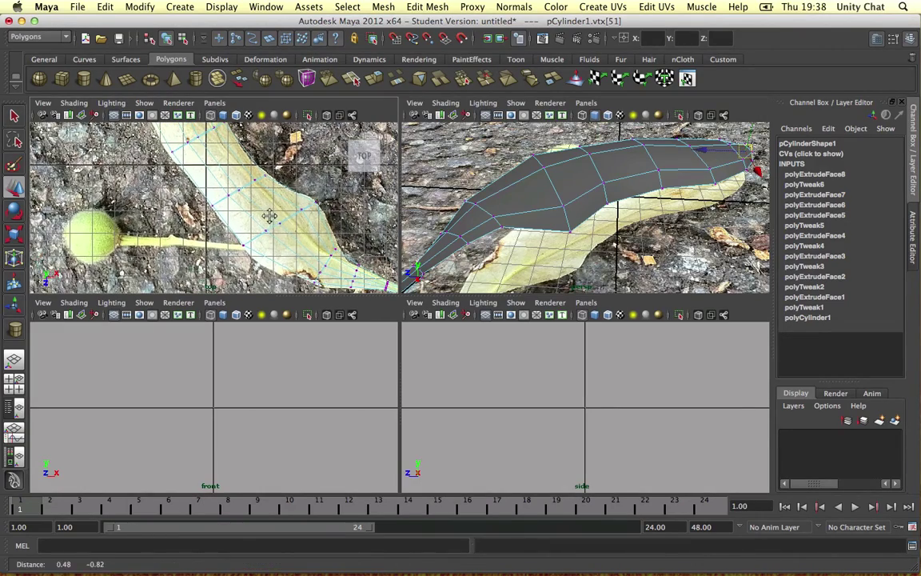
drag(351, 300, 350, 406)
alt+middle_drag(335, 278, 295, 282)
click(336, 256)
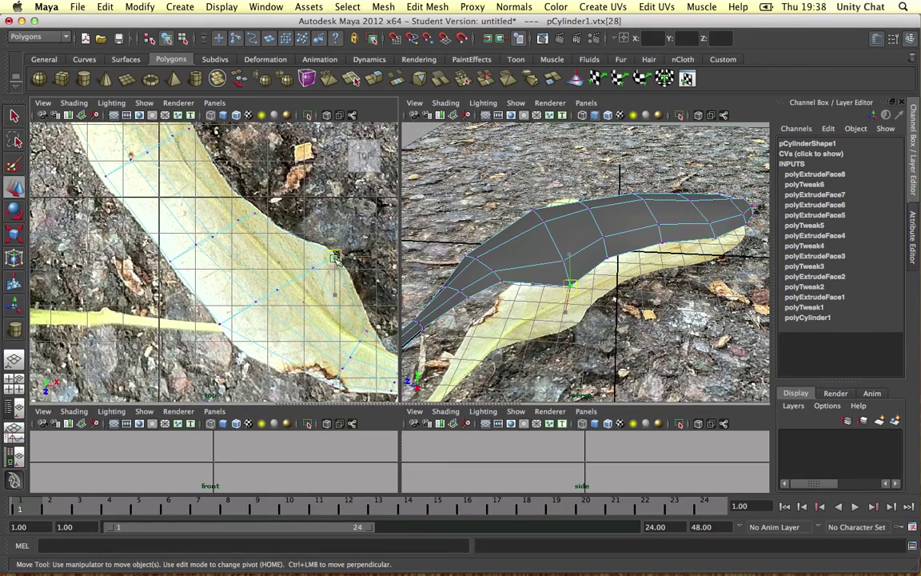
drag(337, 260, 334, 264)
- Reposition the remaining vertices across the bulge's edge loop in the top view, out to the leaf's opposite edge
click(299, 274)
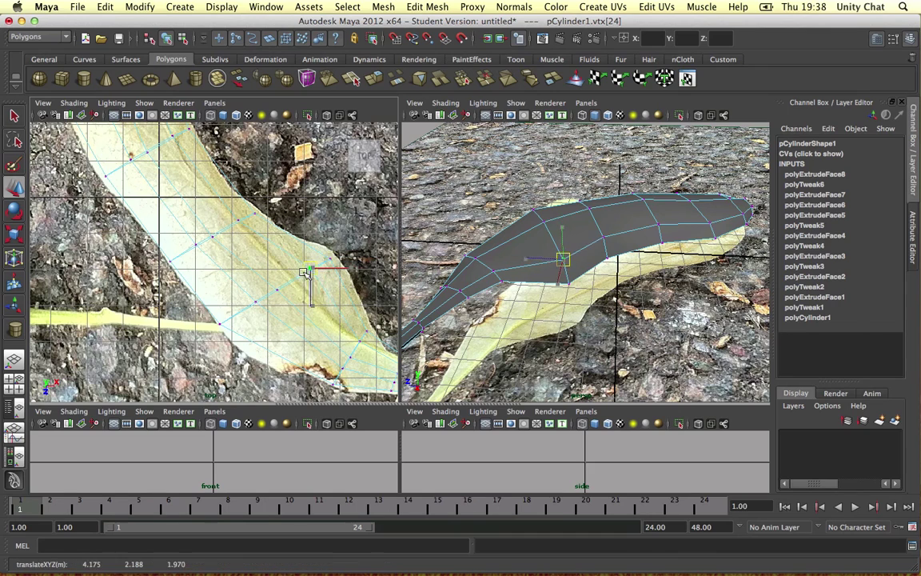
click(273, 294)
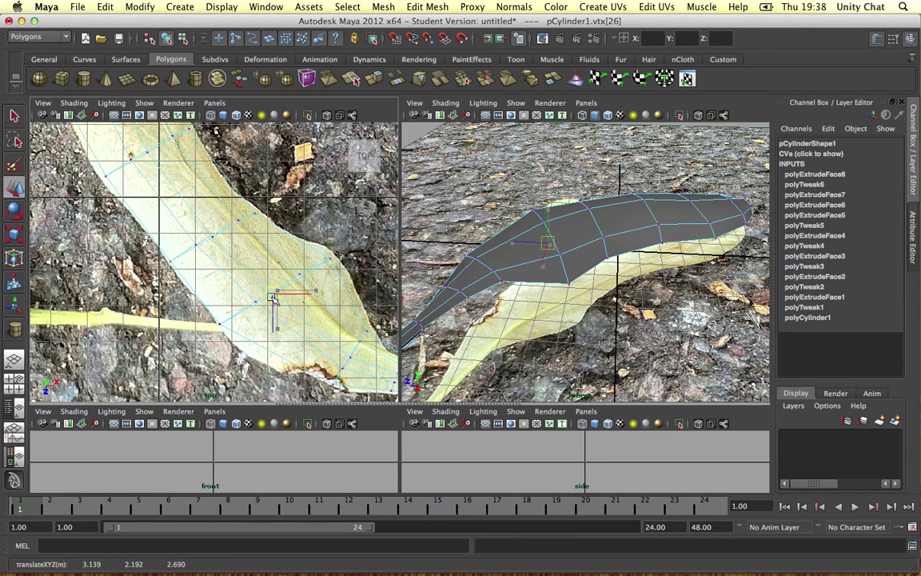
click(245, 307)
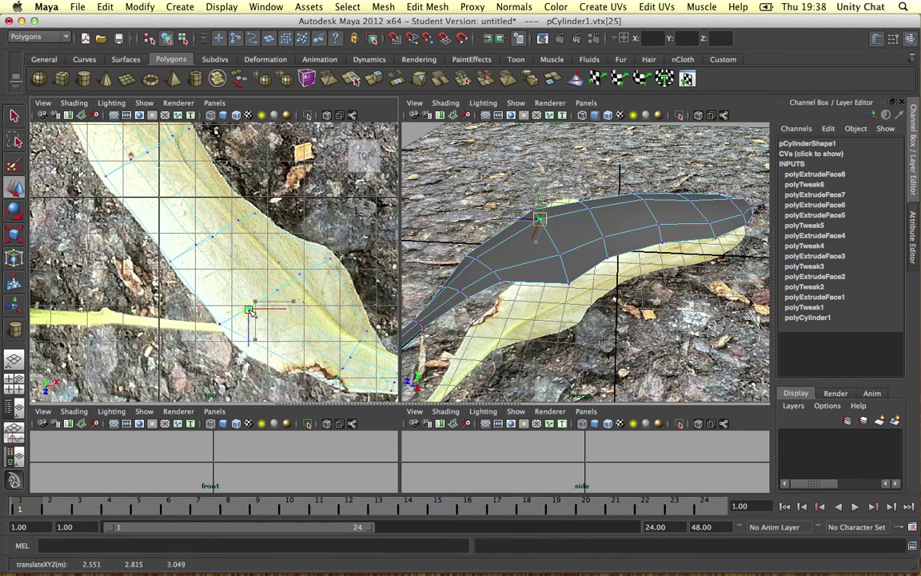
click(224, 335)
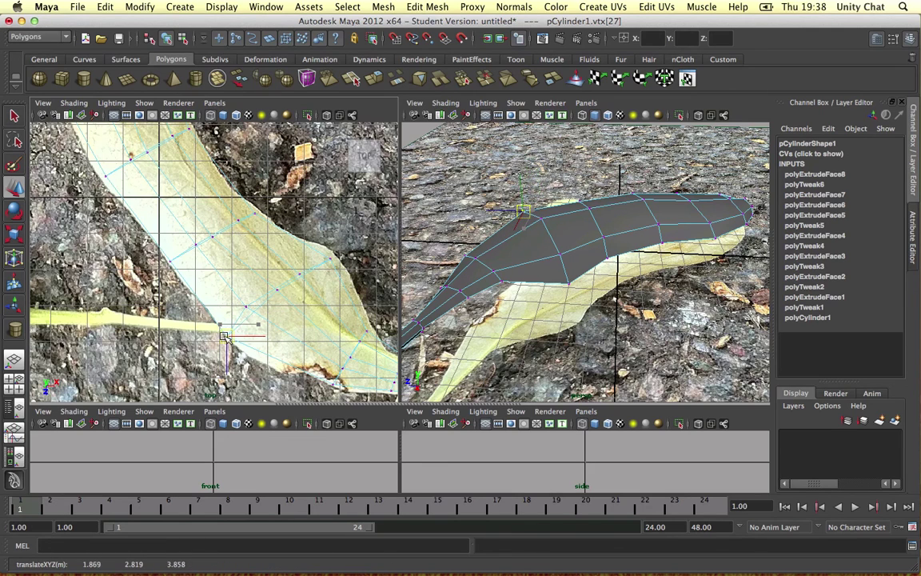
click(240, 314)
click(250, 309)
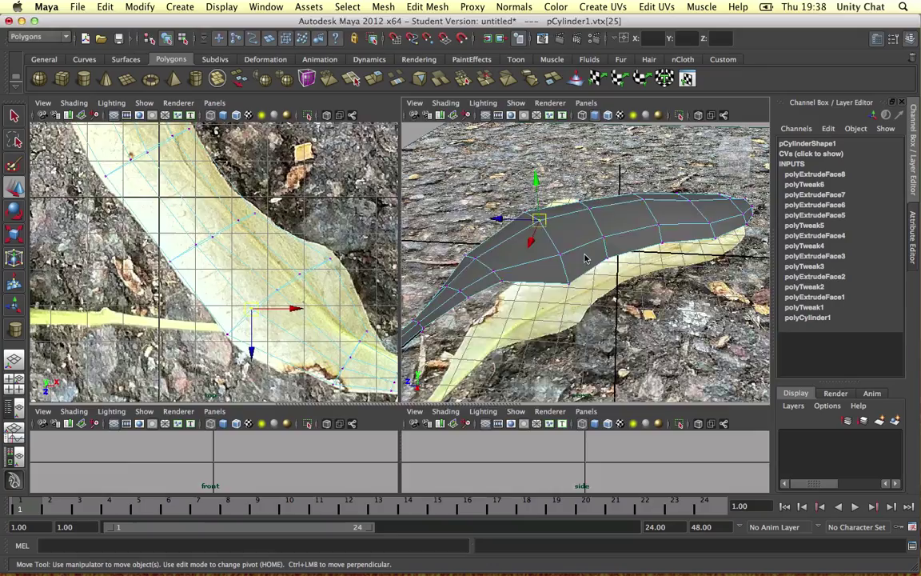
- Maximise the perspective view, return the mesh to object selection and clear the selection
key(space)
right_drag(424, 260, 444, 240)
click(328, 228)
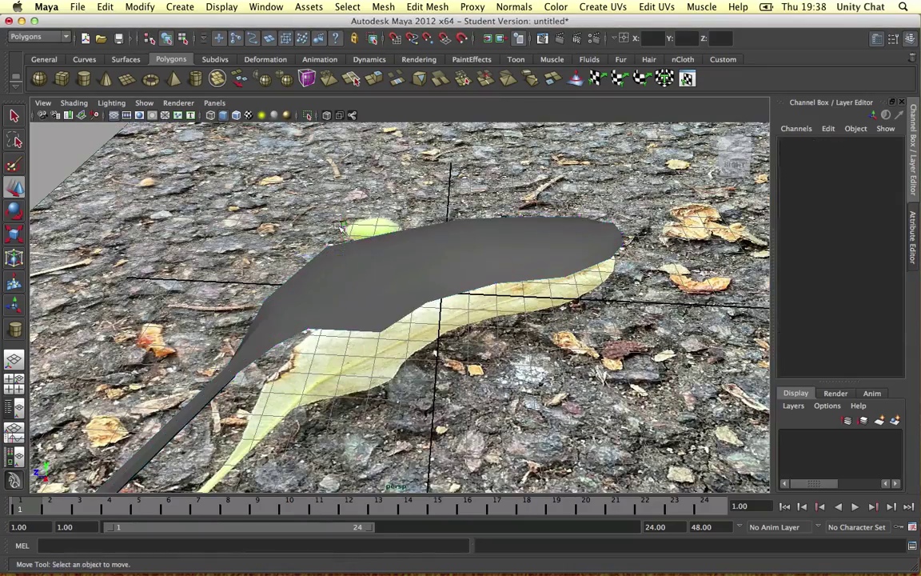
- Select the four lengthwise edges where the leaf narrows into the stem and soften their normals
alt+drag(331, 236, 417, 253)
scroll(417, 252, up, 4)
scroll(416, 253, up, 3)
alt+middle_drag(417, 252, 420, 198)
click(407, 266)
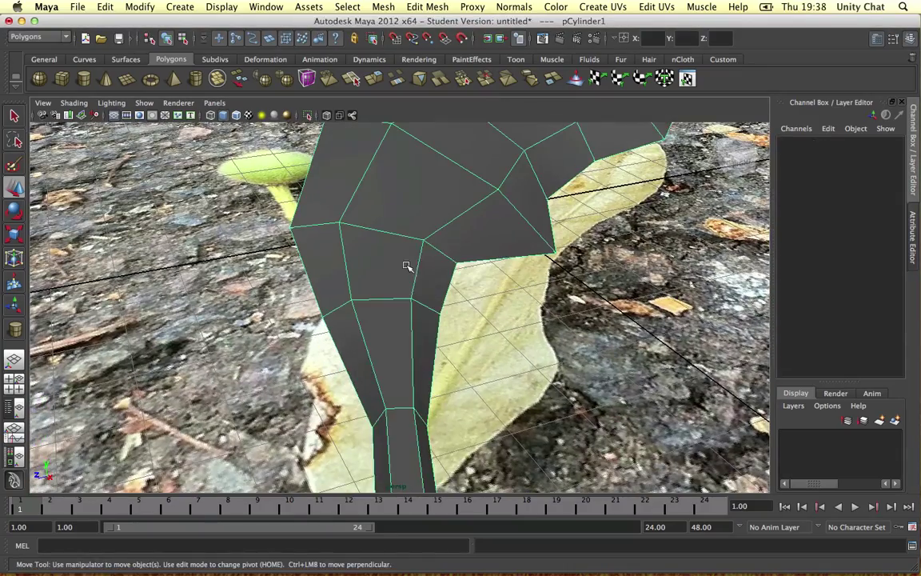
right_drag(417, 258, 417, 230)
click(421, 263)
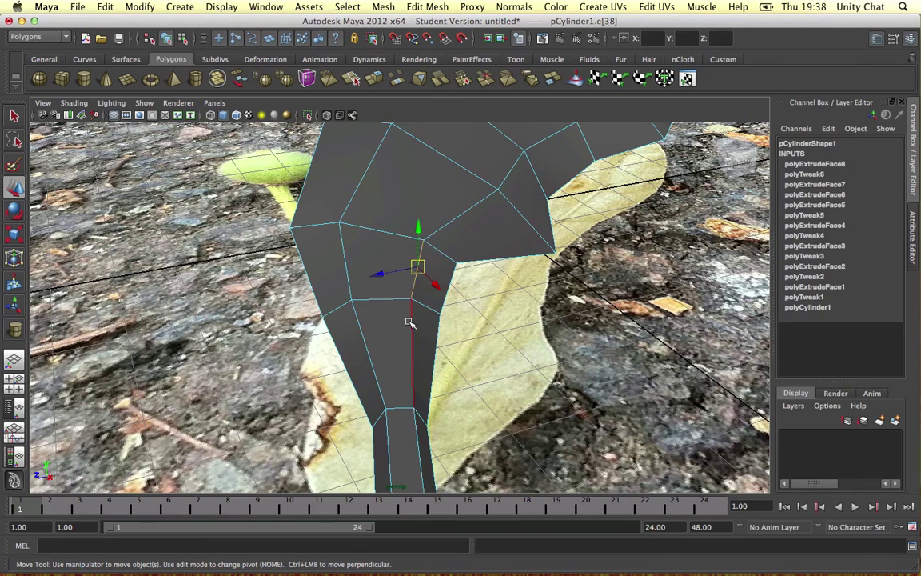
click(409, 322)
shift+click(357, 313)
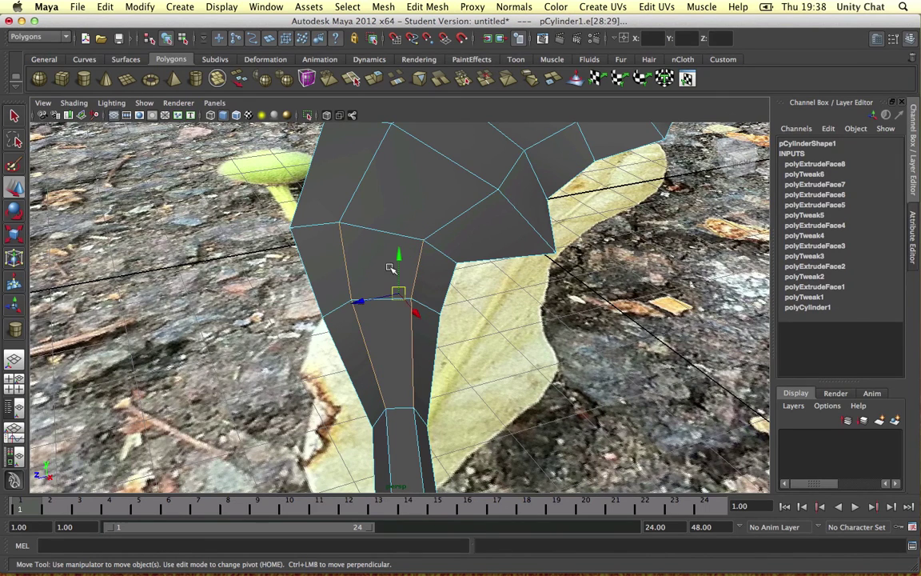
click(512, 6)
click(534, 146)
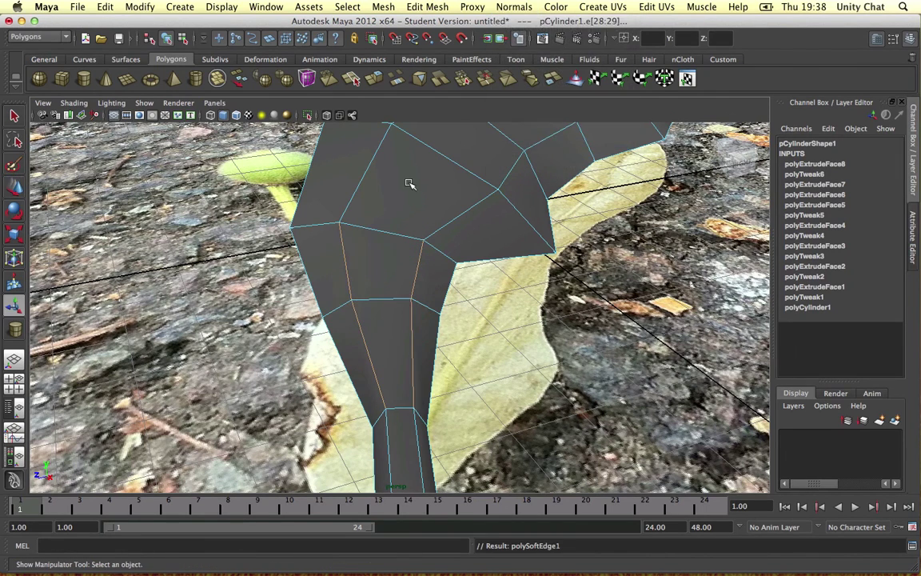
- Return to object selection, clear the selection and examine the leaf's shading from the side
right_drag(409, 183, 463, 167)
click(562, 281)
scroll(562, 281, down, 5)
alt+drag(562, 281, 422, 273)
- Adjust the position of the outer vertex at the leaf's bulge against the photo, and clear the selection
click(421, 273)
right_click(359, 350)
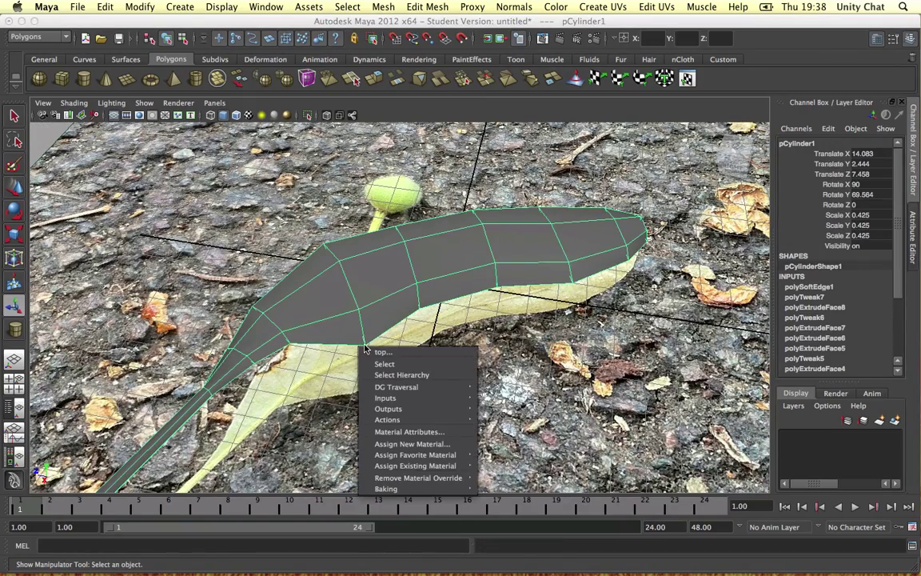
right_drag(358, 301, 308, 300)
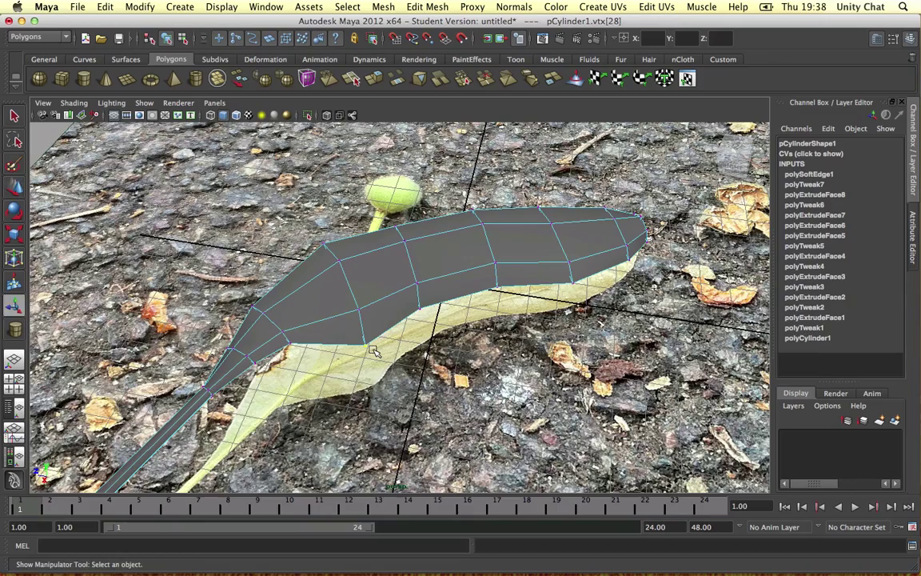
key(w)
alt+drag(373, 350, 413, 415)
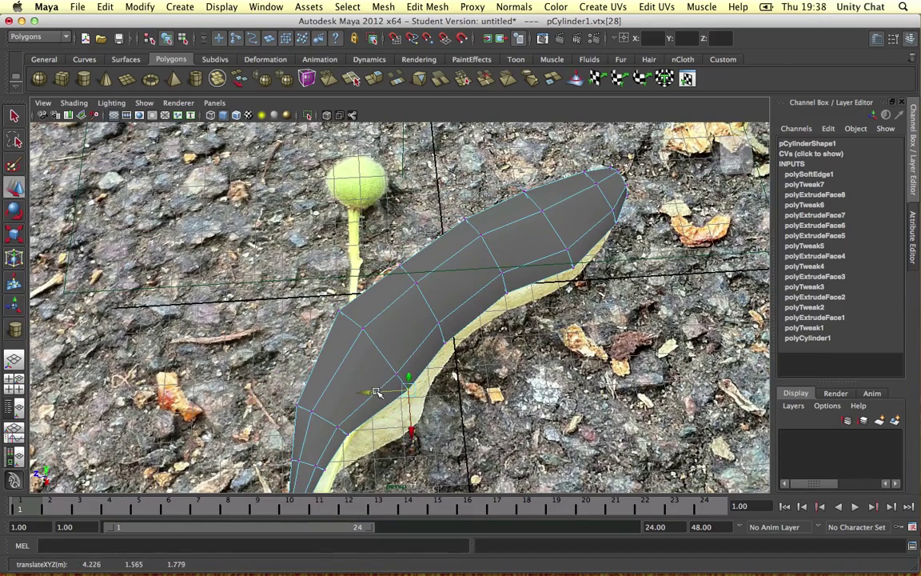
click(456, 372)
alt+drag(456, 371, 457, 264)
scroll(456, 264, down, 8)
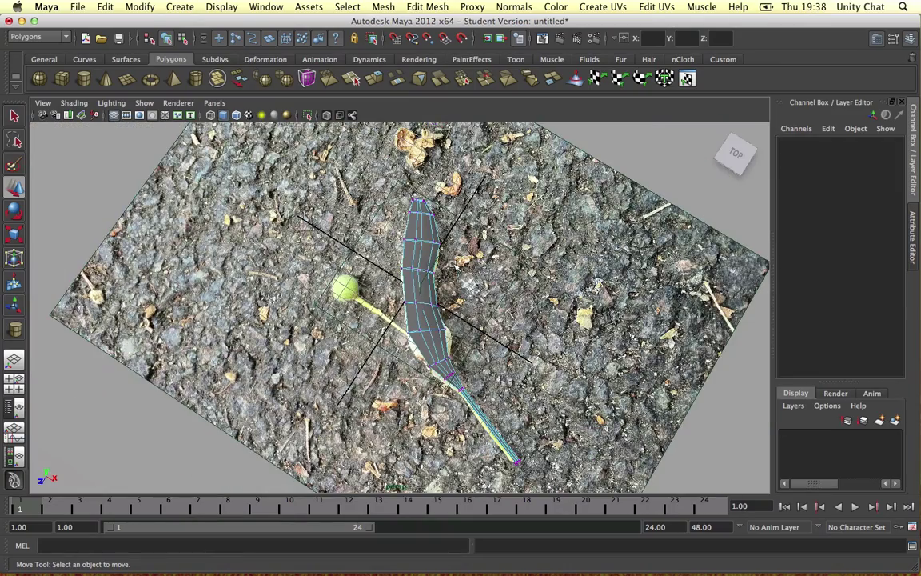
- Reposition the edge vertices along the leaf's middle sections to smooth its outline against the photo, and clear the selection
scroll(449, 265, up, 5)
click(449, 300)
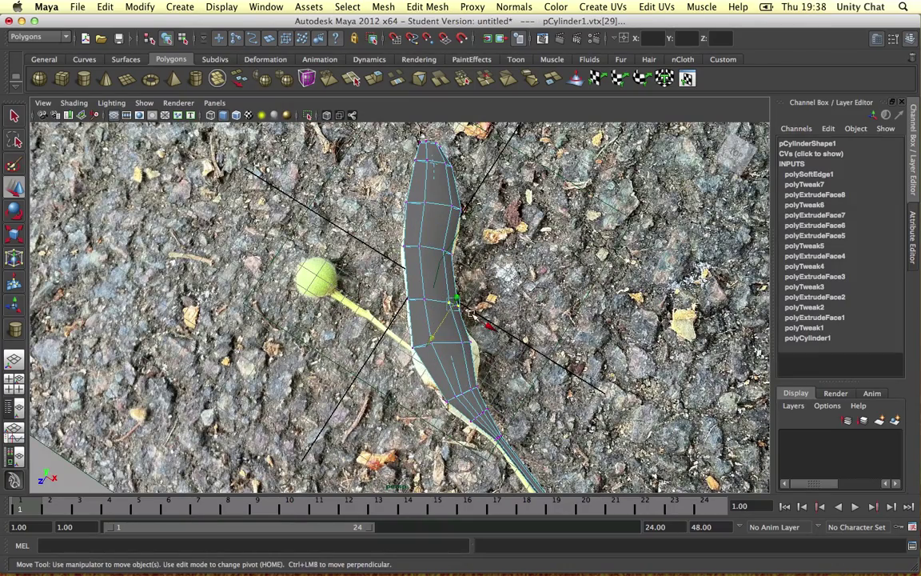
drag(454, 309, 461, 305)
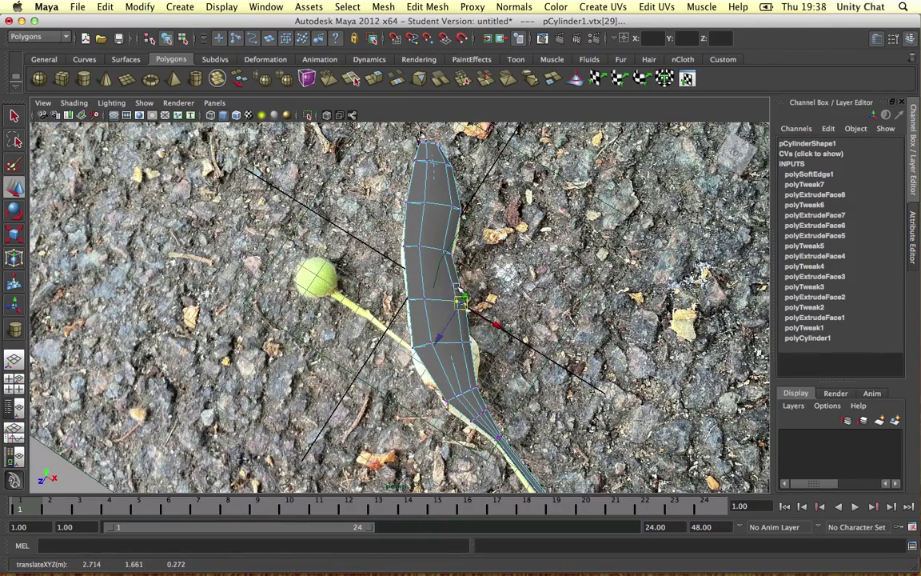
drag(440, 242, 459, 250)
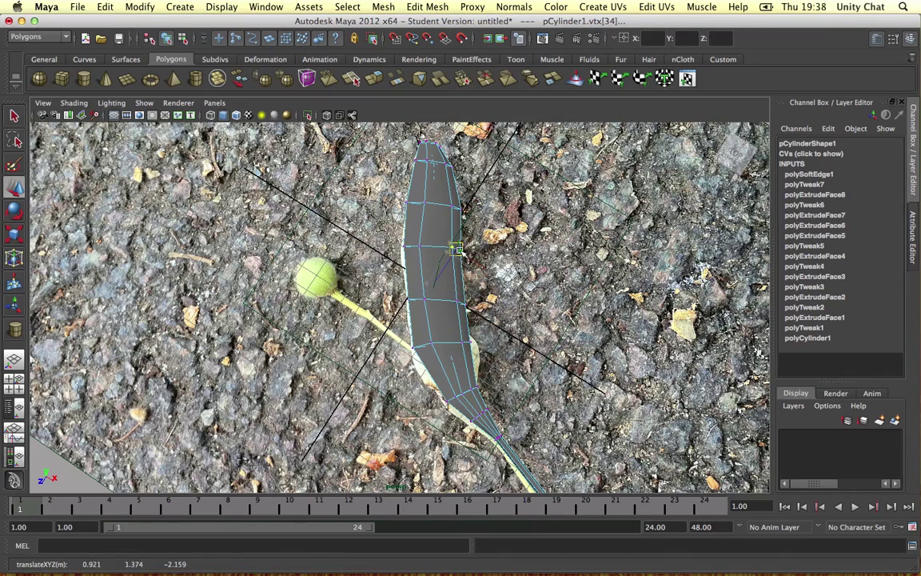
click(522, 235)
mouse_move(415, 282)
alt+mouse_down()
mouse_move(413, 268)
mouse_move(406, 291)
alt+mouse_up()
click(407, 289)
mouse_move(388, 233)
mouse_down()
mouse_move(412, 249)
mouse_move(400, 238)
mouse_up()
click(363, 179)
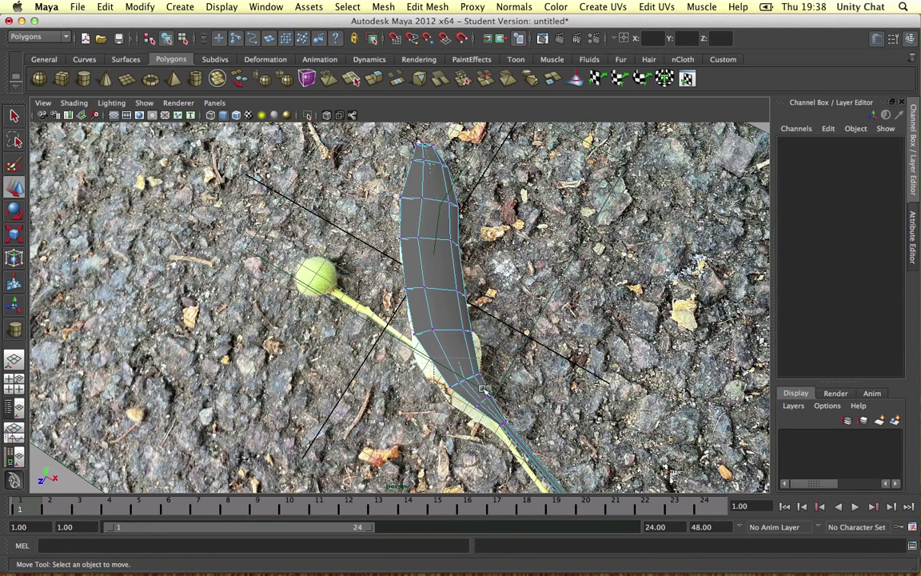
- Move the side vertices where the leaf starts narrowing towards the stem up into the leaf, and clear the selection
drag(483, 389, 459, 372)
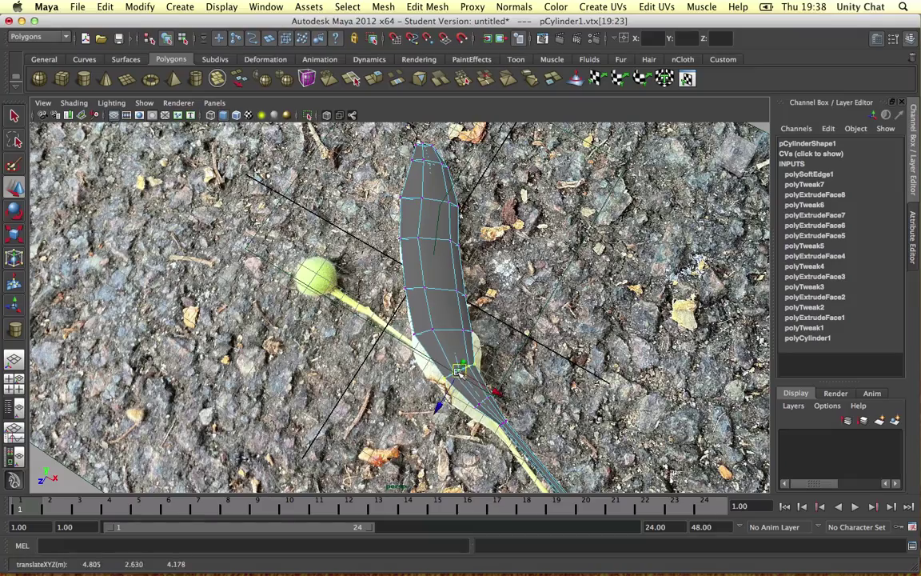
key(r)
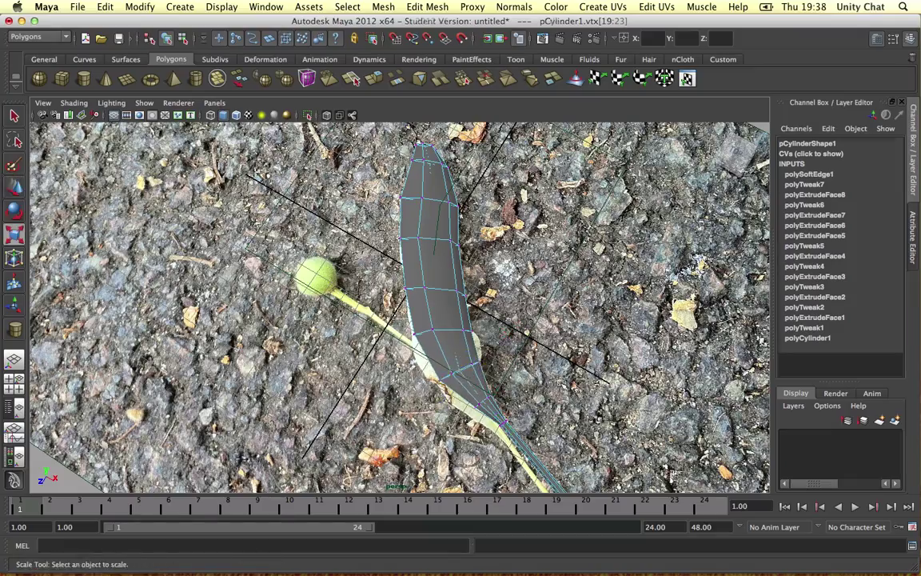
click(673, 473)
- Move the notched vertex on the leaf's lower inner edge closer to the stem to even out the edge
alt+drag(679, 470, 595, 352)
scroll(468, 288, up, 6)
alt+middle_drag(464, 284, 439, 316)
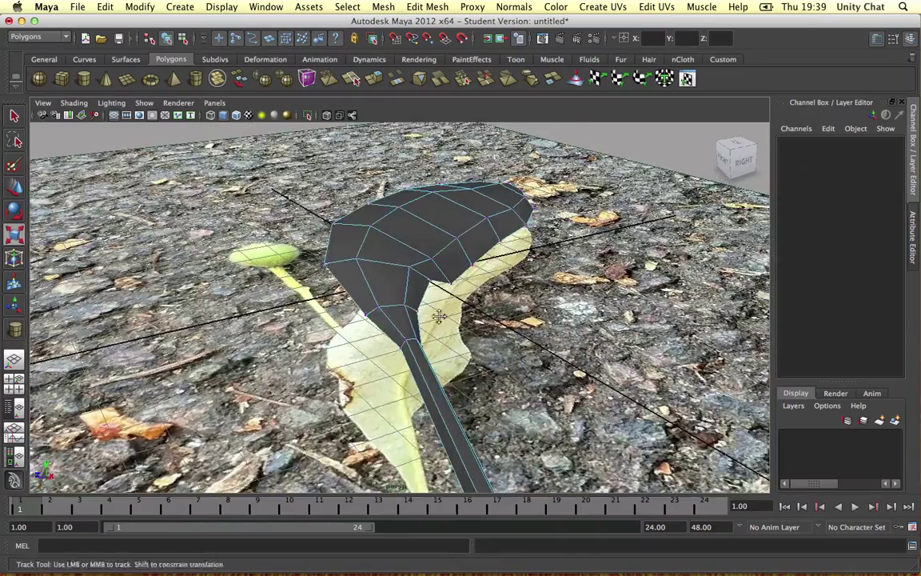
alt+drag(438, 317, 416, 249)
click(413, 248)
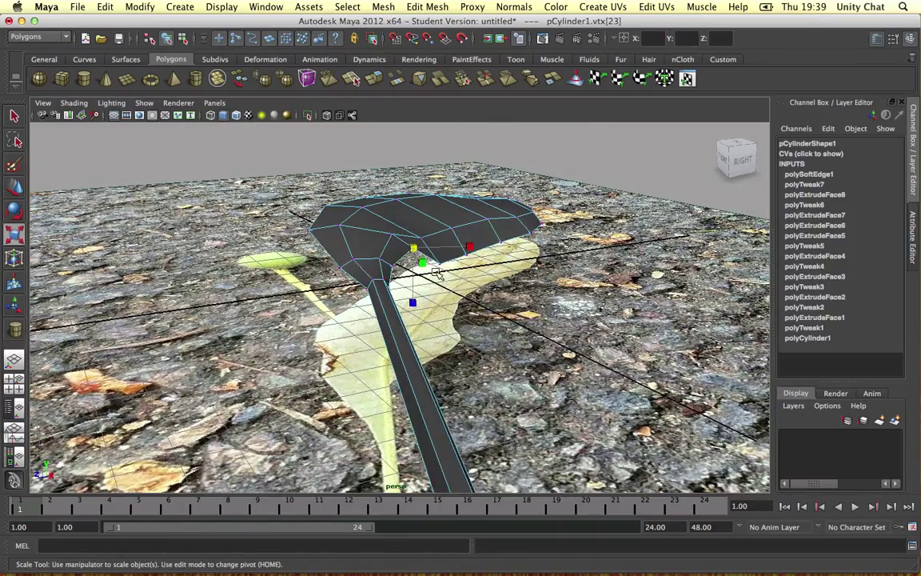
key(f)
scroll(423, 300, down, 2)
key(w)
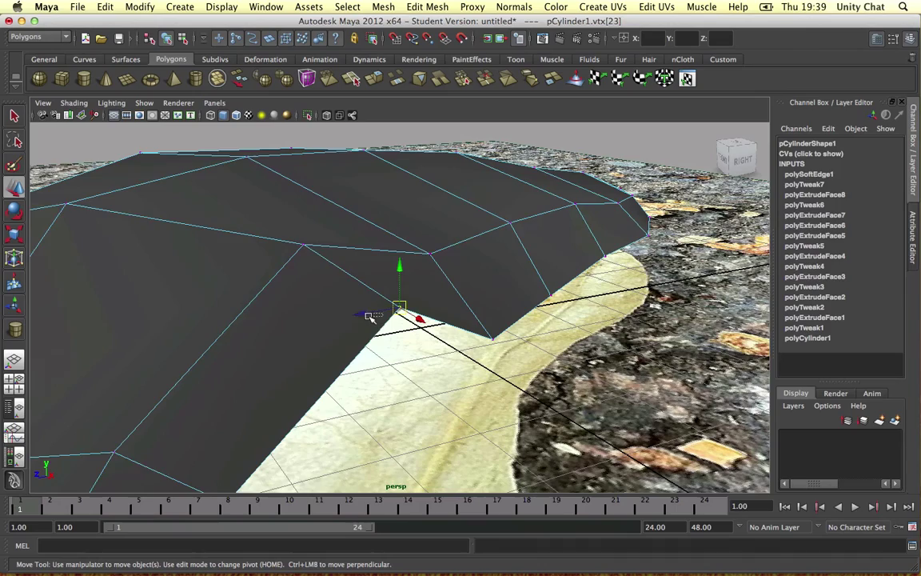
scroll(375, 322, down, 3)
click(369, 316)
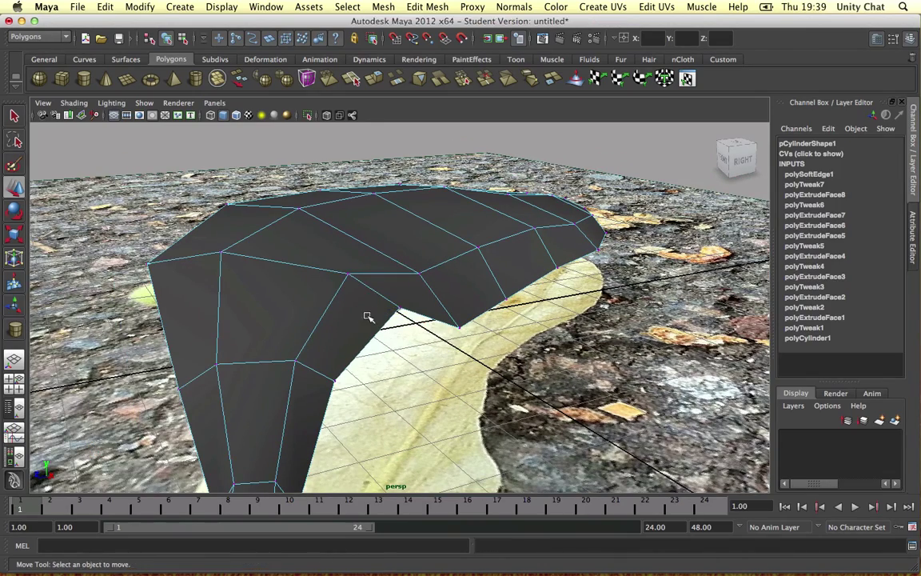
key(super+z)
drag(373, 314, 337, 327)
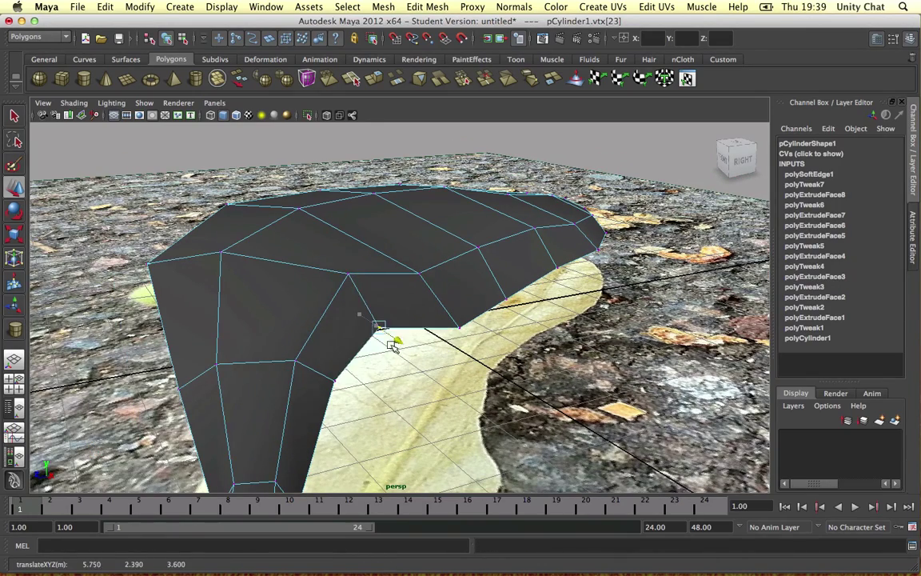
- Adjust the side vertex where the leaf widens from the stem, and raise the neighbouring rim vertex seen from the side
alt+drag(432, 347, 374, 341)
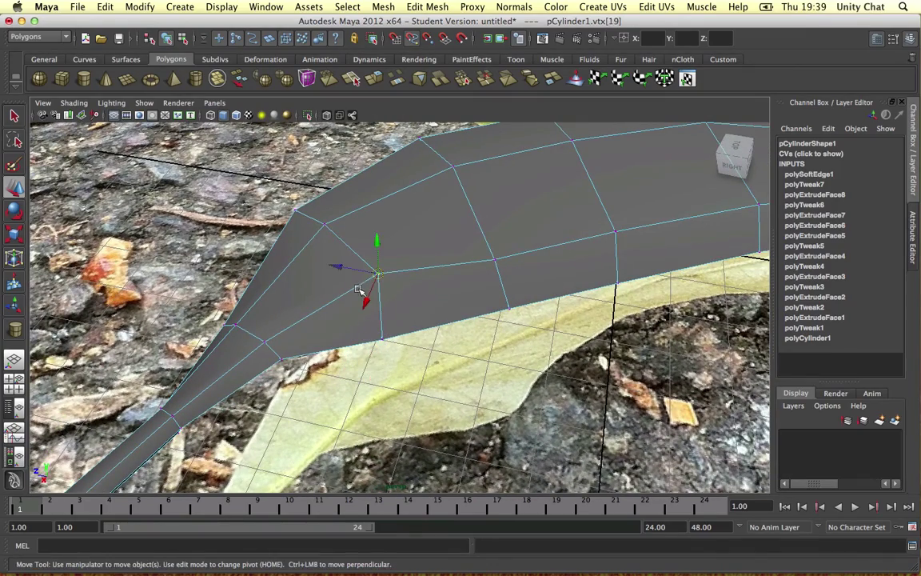
drag(345, 294, 541, 271)
click(540, 271)
alt+drag(503, 301, 437, 328)
drag(427, 281, 427, 277)
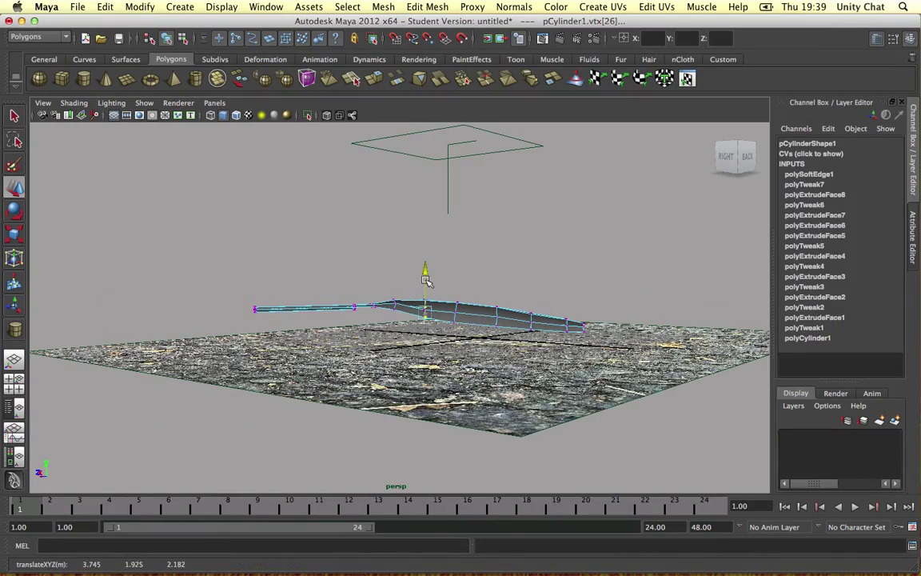
- Adjust the heights of the two side vertices beside the stem junction to level the lengthwise edge, and clear the selection
scroll(426, 280, up, 10)
click(432, 261)
drag(475, 310, 493, 324)
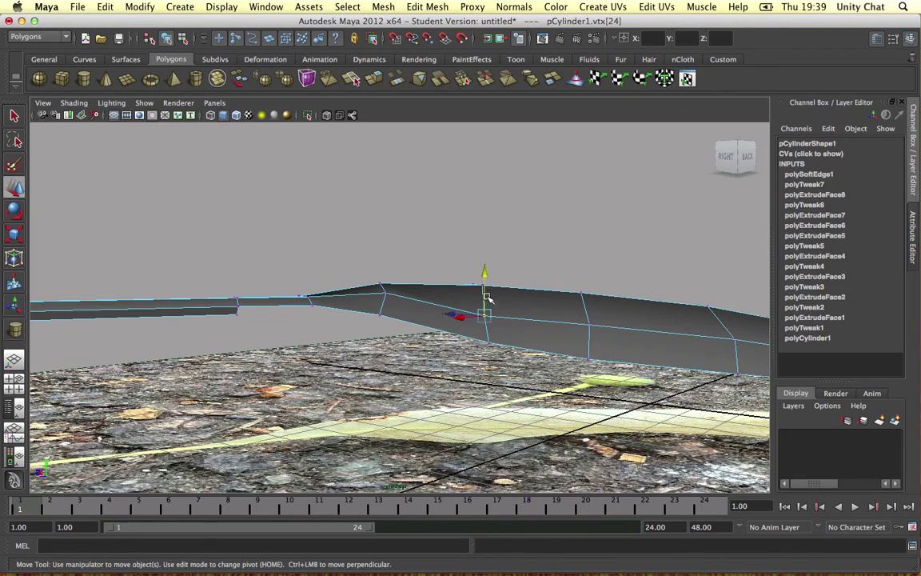
drag(484, 289, 485, 284)
click(384, 293)
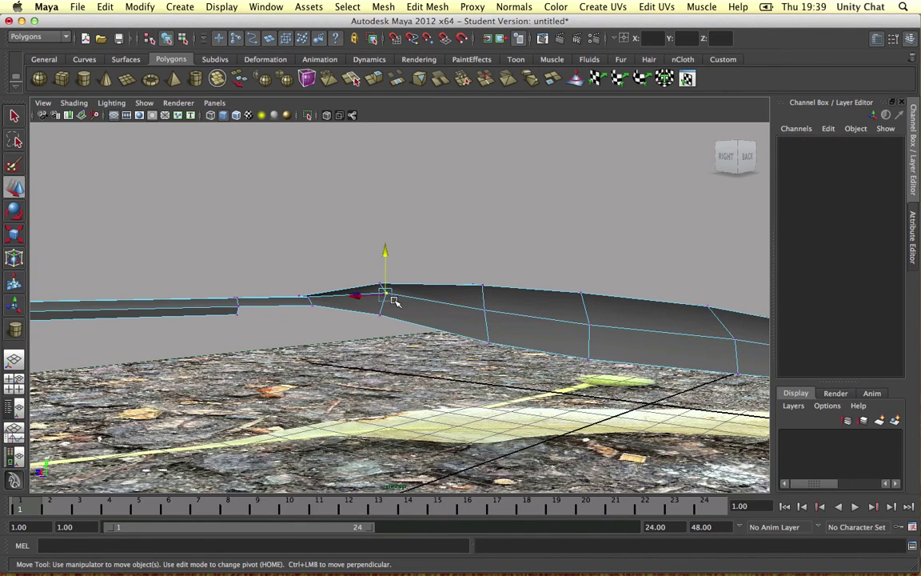
click(389, 286)
drag(383, 257, 385, 264)
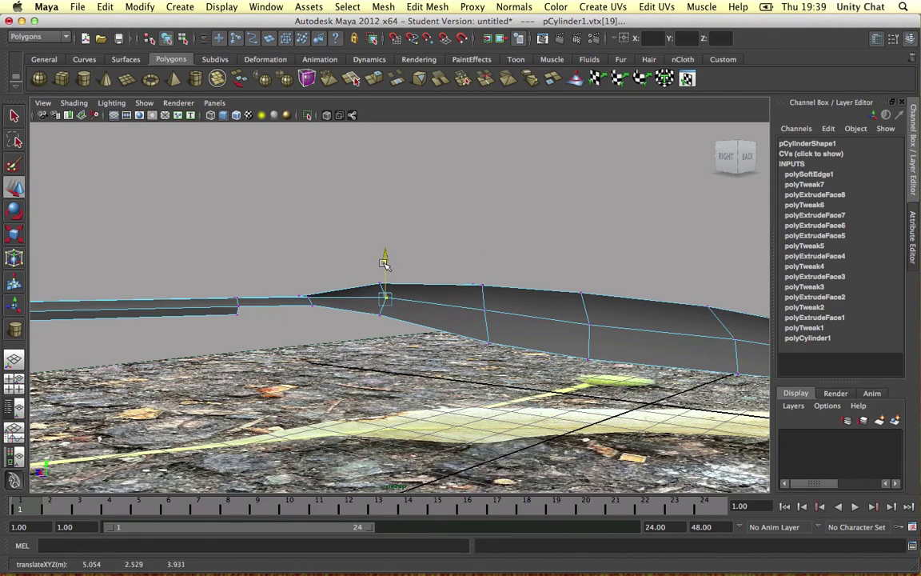
click(424, 334)
- Return the mesh to object selection and examine the leaf's shading around the stem junction
scroll(456, 339, down, 5)
alt+drag(438, 327, 408, 342)
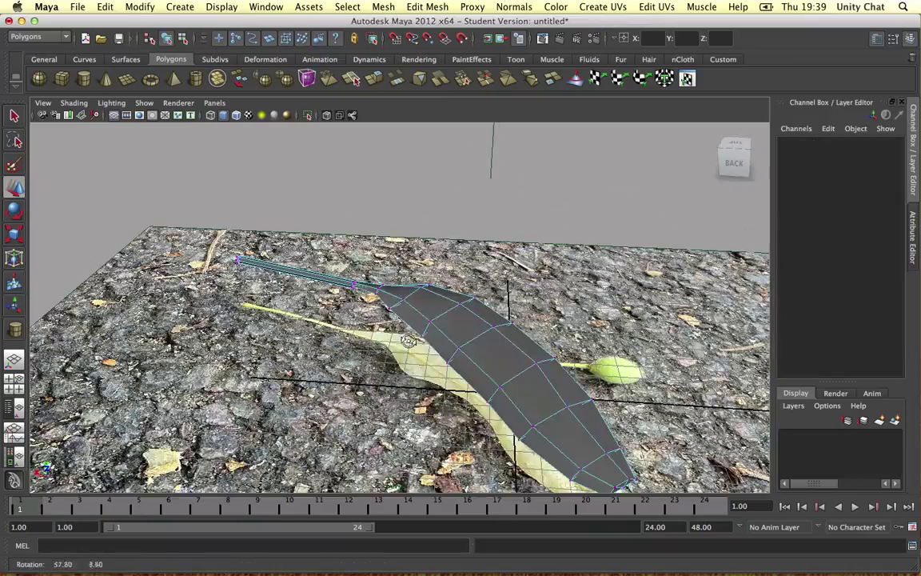
right_drag(461, 343, 528, 323)
alt+drag(529, 323, 700, 359)
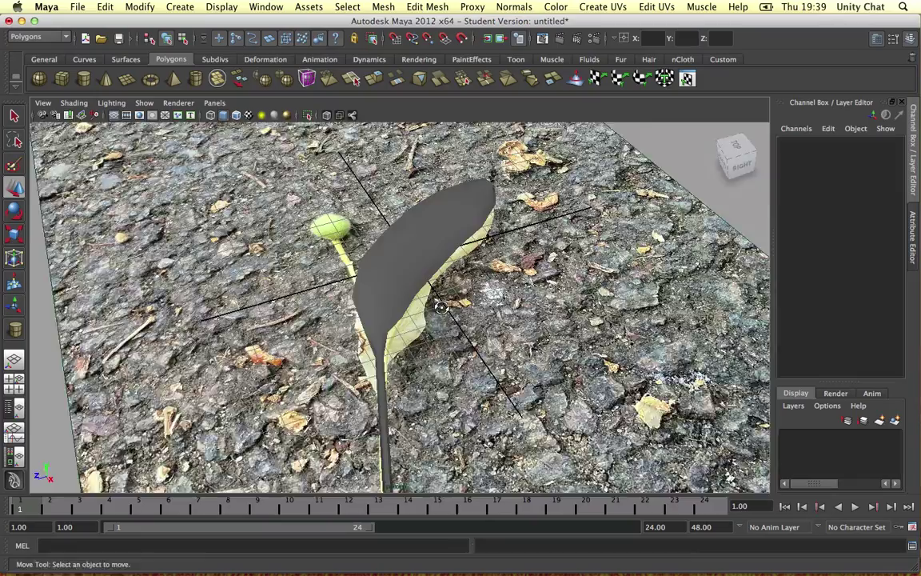
scroll(429, 310, up, 8)
alt+drag(429, 310, 446, 307)
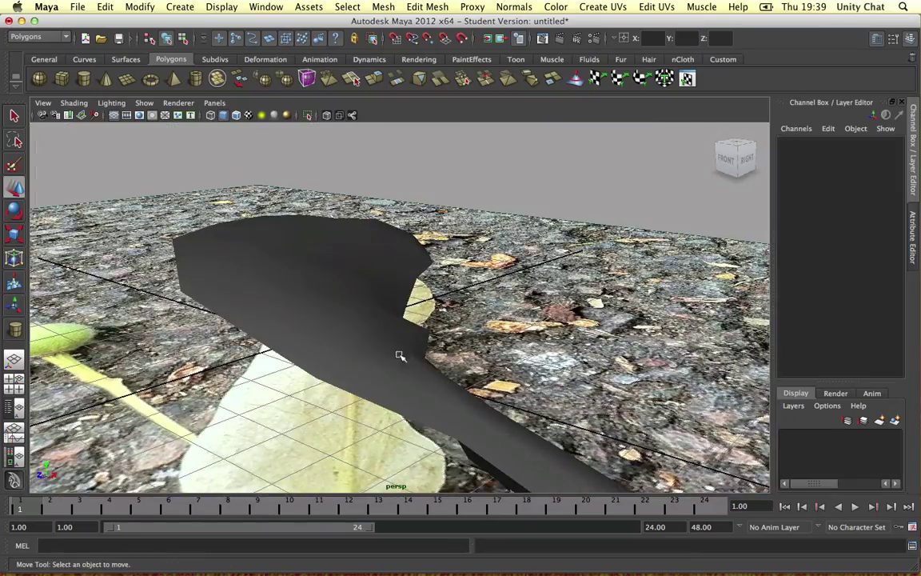
- Switch the leaf to vertex editing, reposition the lower edge vertex just above the stem junction, and clear the selection
alt+drag(400, 356, 390, 319)
click(389, 314)
right_drag(384, 312, 347, 310)
click(404, 323)
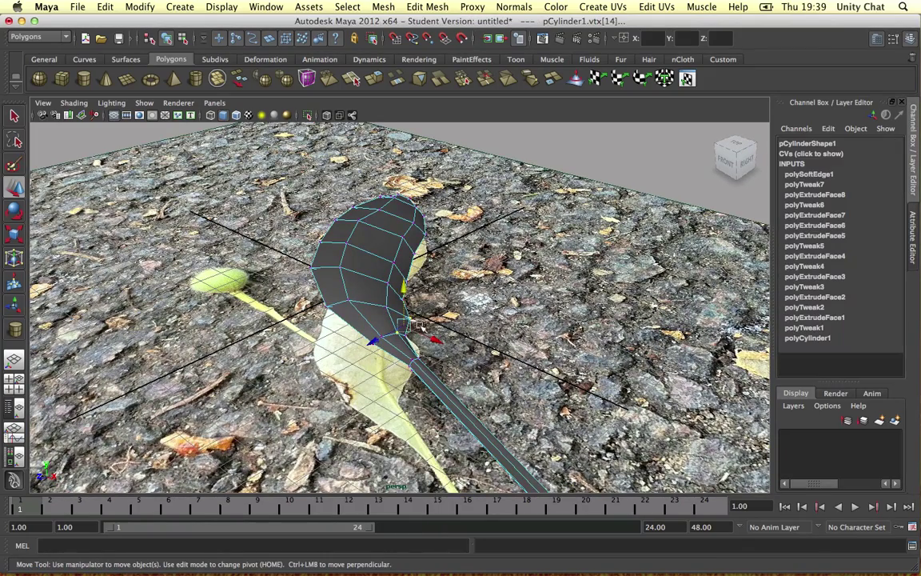
click(411, 320)
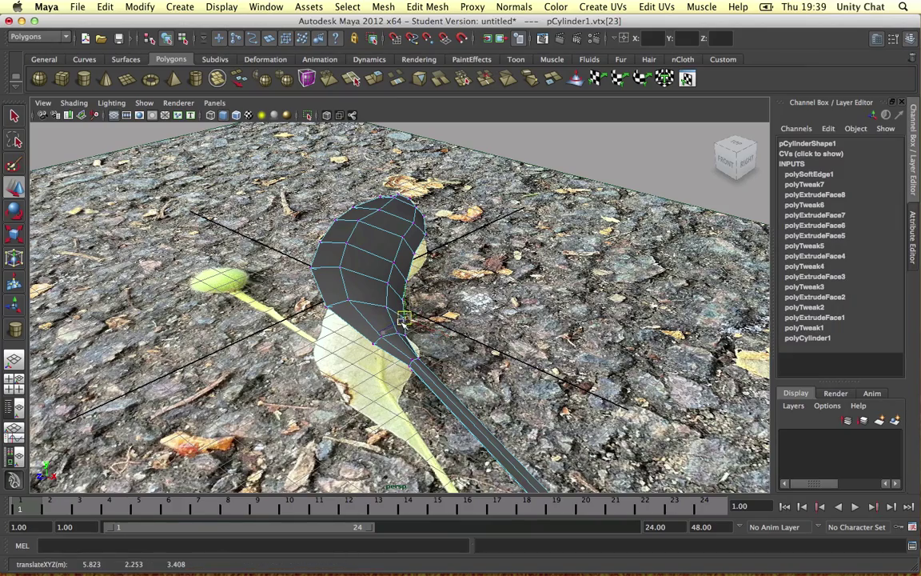
click(434, 295)
- Return to object selection, examine the leaf's smoothness from the side and from behind, and select the leaf mesh
alt+drag(431, 259, 376, 267)
right_drag(376, 267, 415, 259)
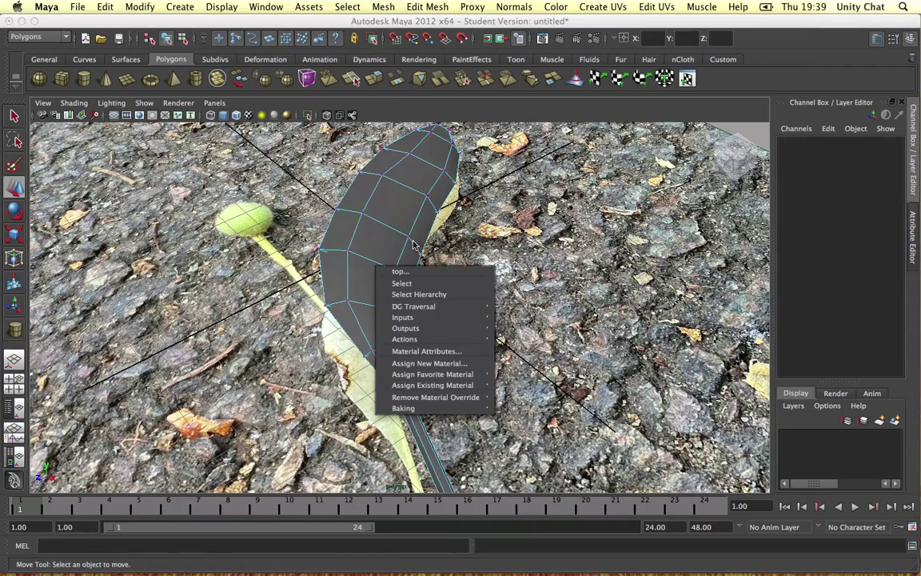
right_click(413, 242)
alt+drag(478, 237, 231, 327)
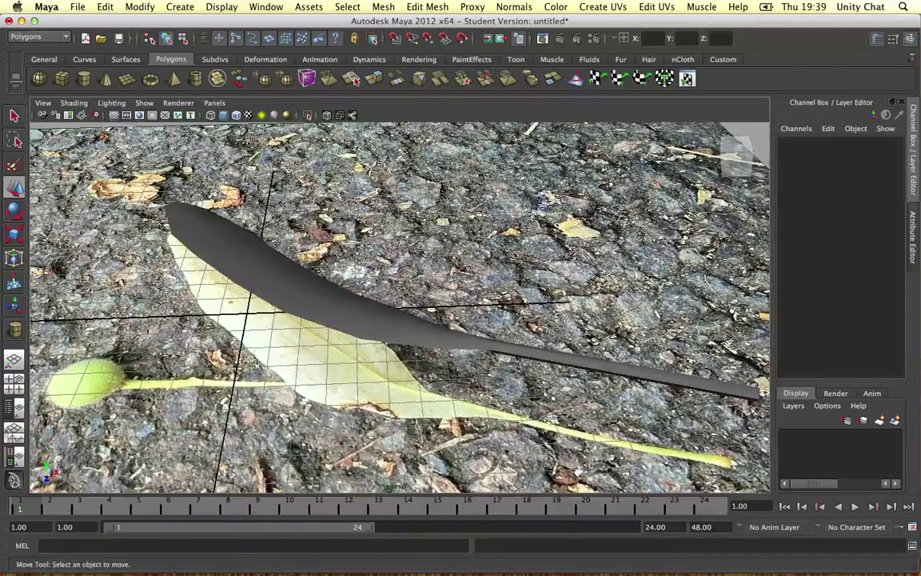
alt+drag(397, 375, 399, 262)
click(386, 291)
scroll(404, 291, down, 5)
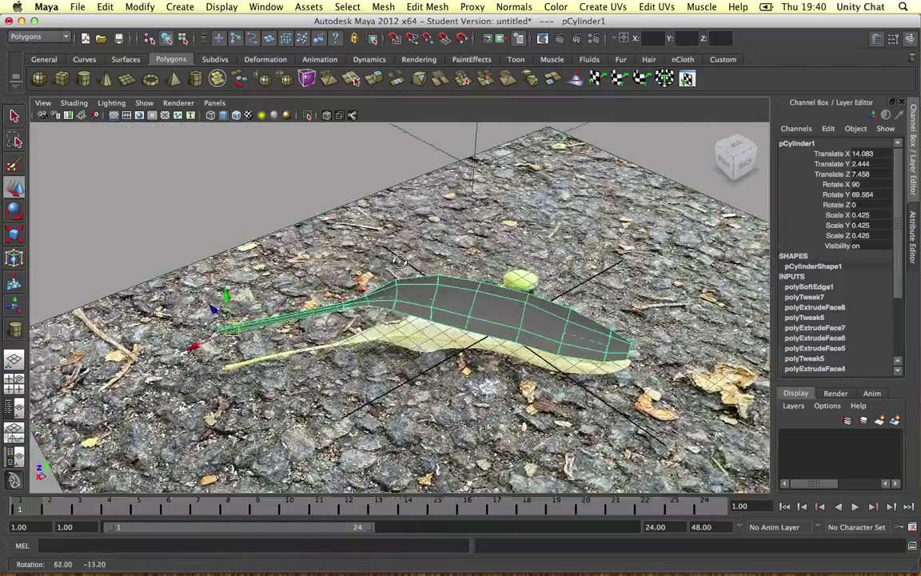
scroll(404, 255, up, 4)
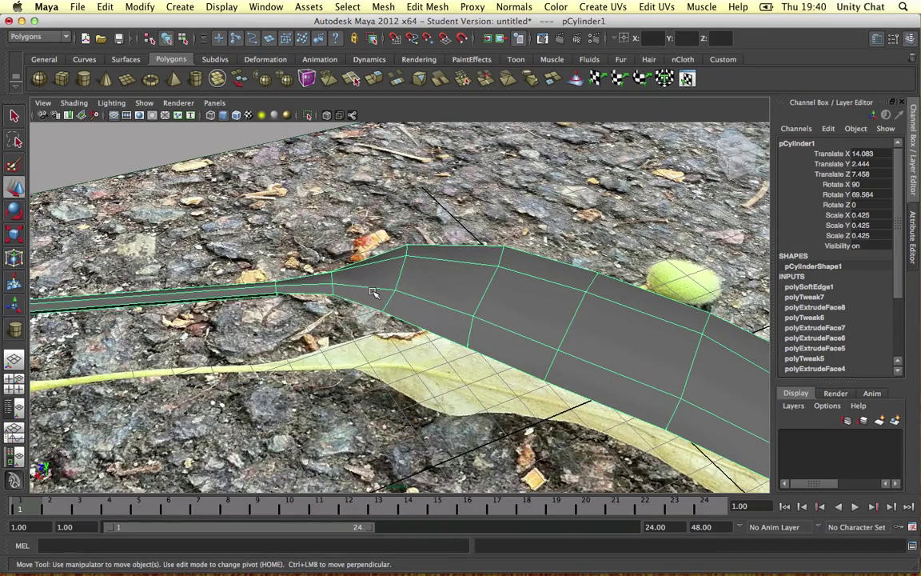
- Maximise the top view around the round seed pod and create a small polygon cylinder on its stalk
key(space)
key(space)
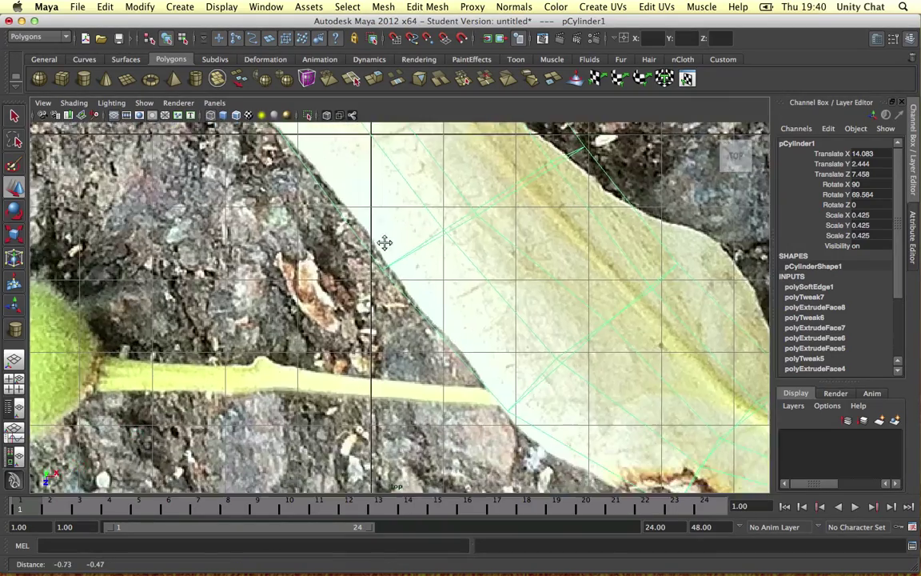
scroll(385, 243, down, 5)
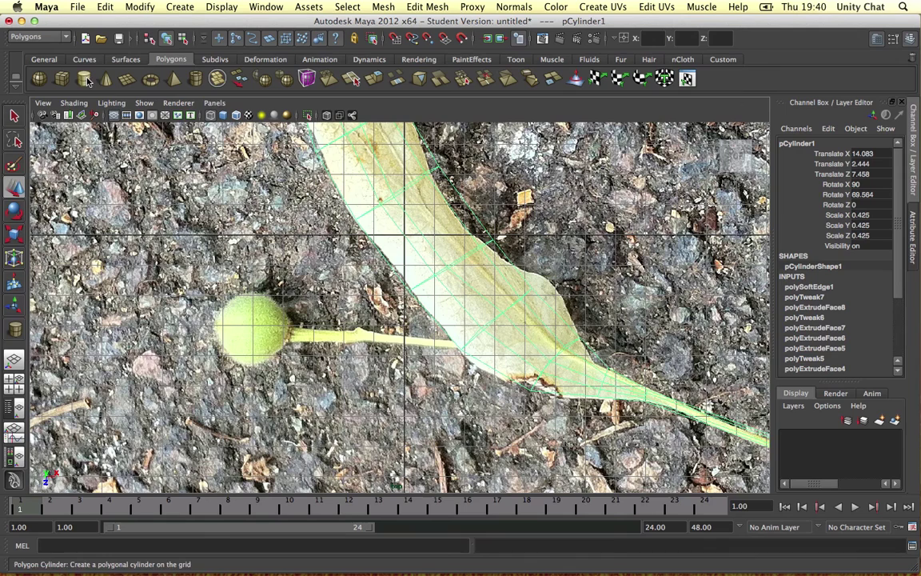
click(84, 79)
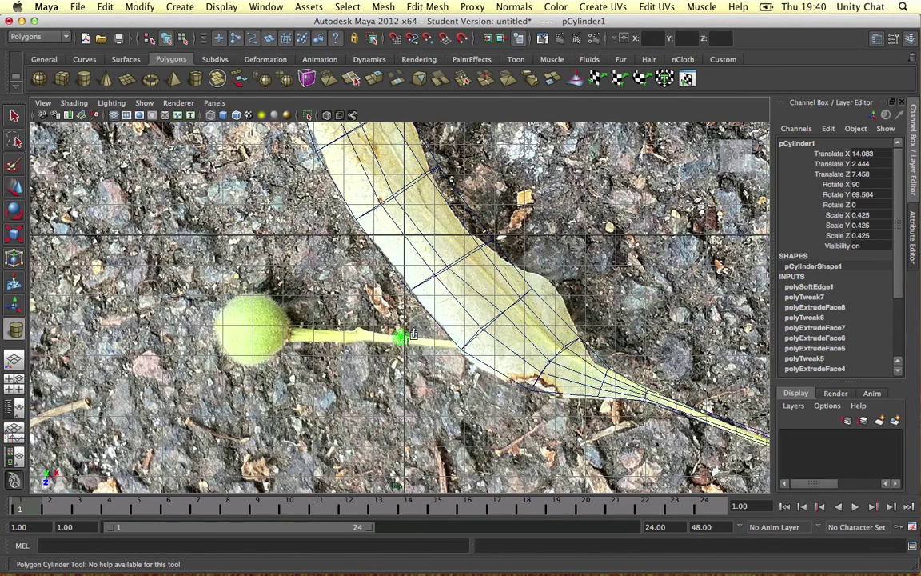
click(402, 336)
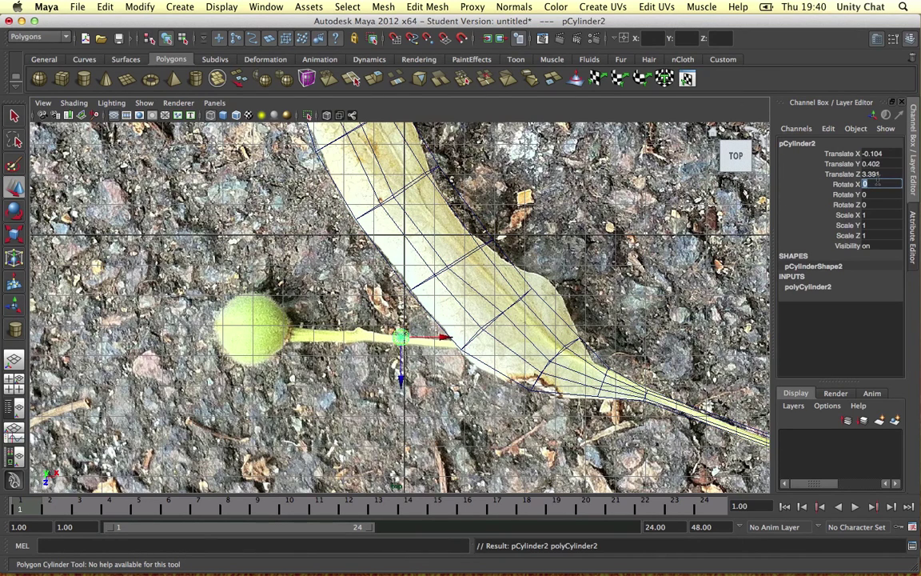
- Rotate the cylinder 90 in X and about 85.5 in Y to follow the stalk, centre it there and scale it to about 0.57
key(e)
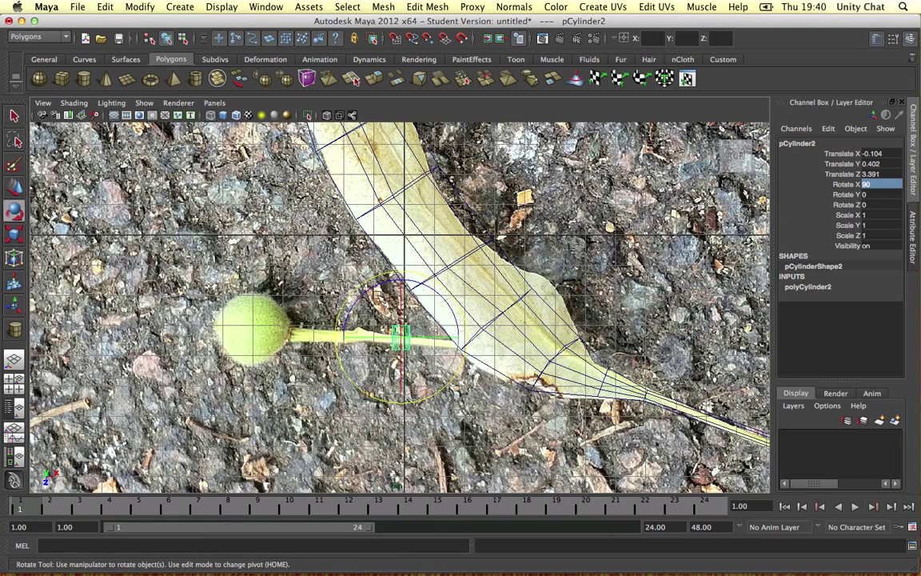
drag(368, 287, 324, 382)
key(r)
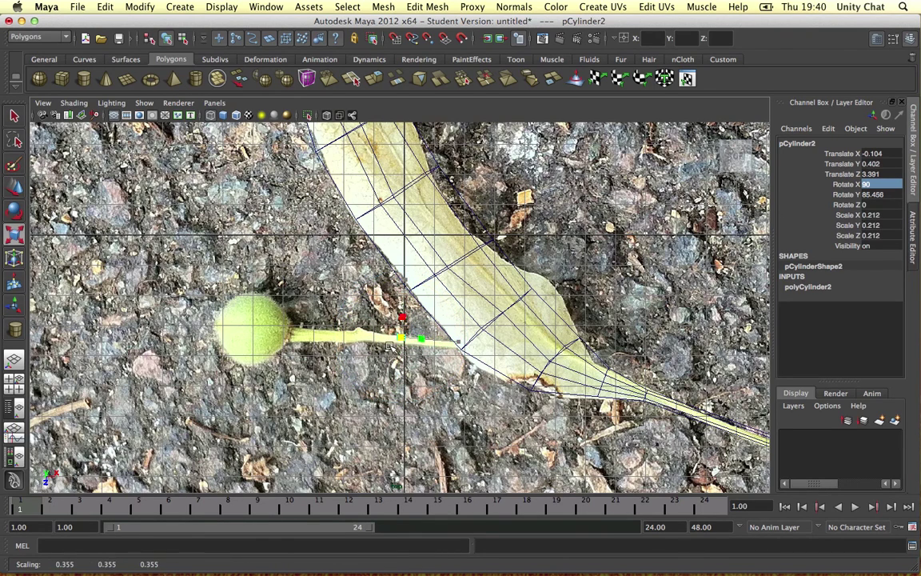
key(w)
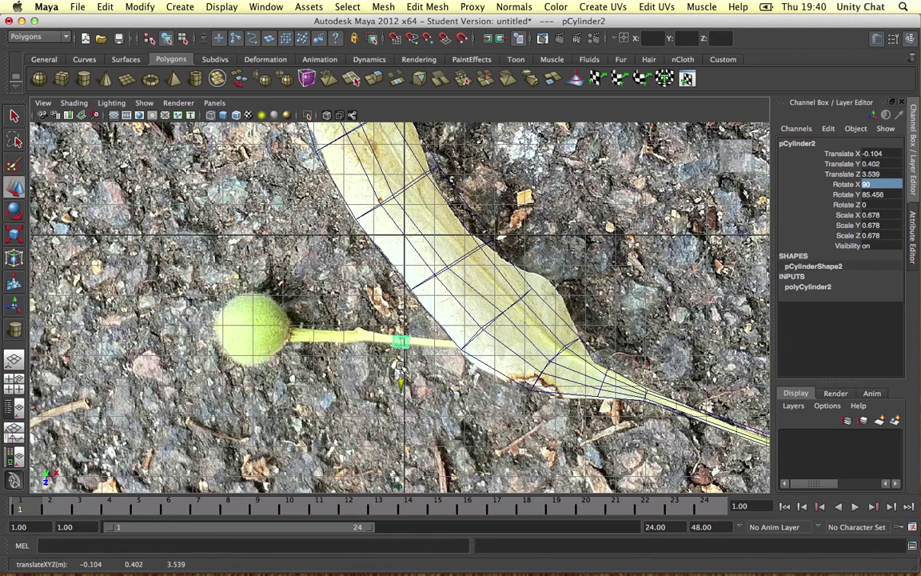
key(r)
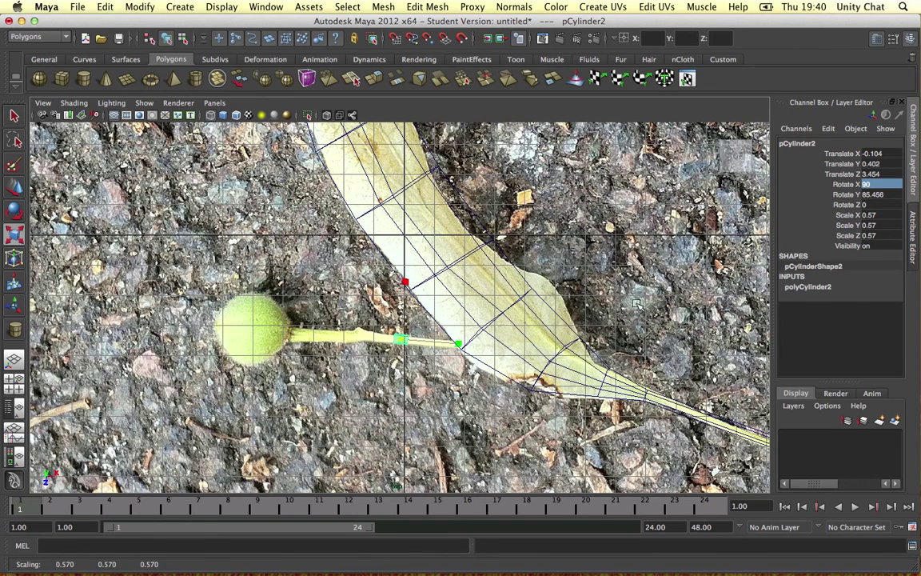
- Set the cylinder's axis subdivisions to 6 and move its pod-side end vertices along the stalk to the knot
click(838, 289)
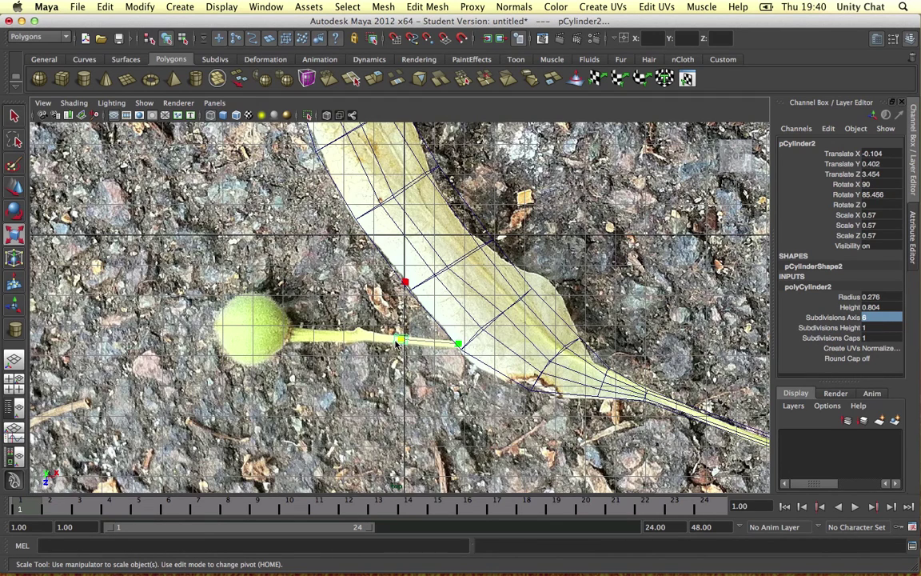
right_drag(397, 343, 352, 342)
mouse_move(400, 327)
mouse_down()
mouse_move(387, 351)
mouse_move(396, 340)
mouse_up()
key(w)
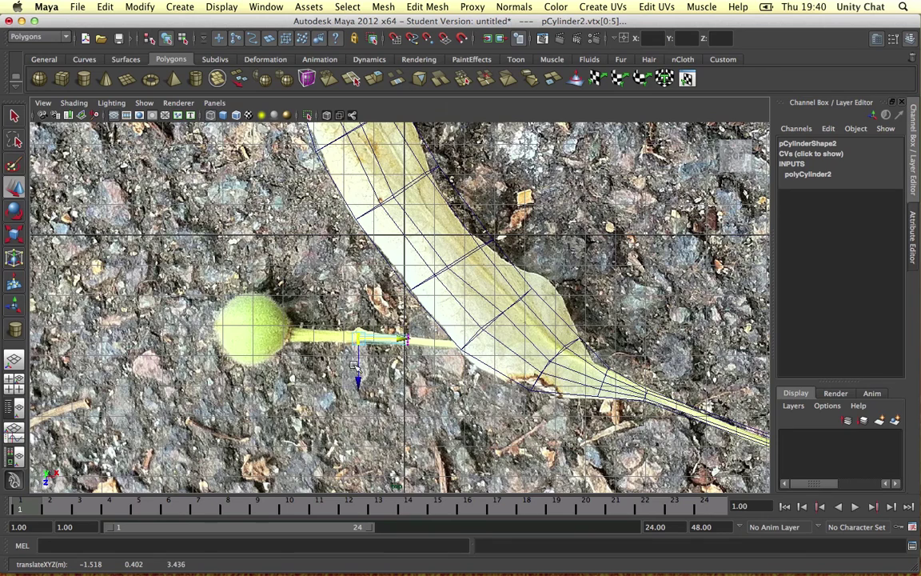
- Move the cylinder's pod-side end vertices along the stalk to the pod's edge and realign the opposite end vertices with the stalk
click(373, 341)
key(super+z)
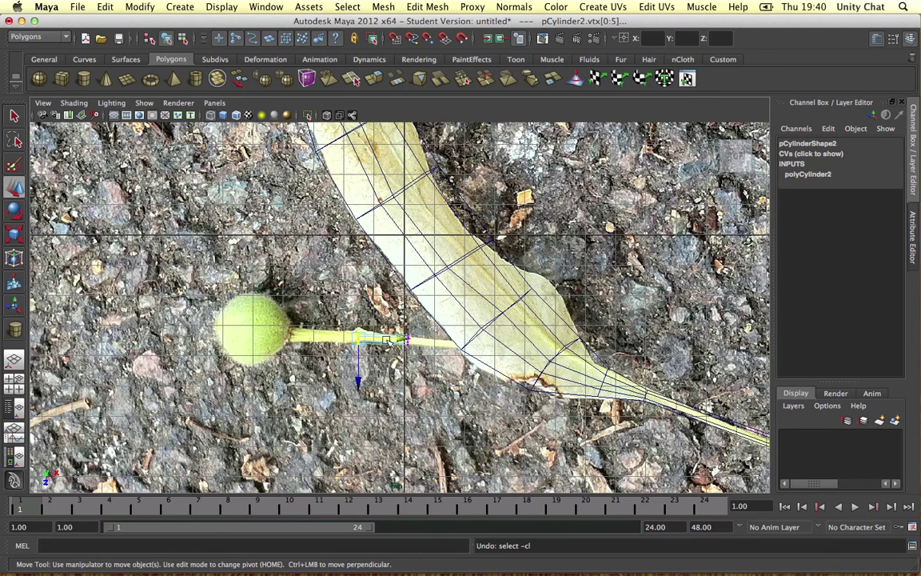
drag(376, 339, 328, 340)
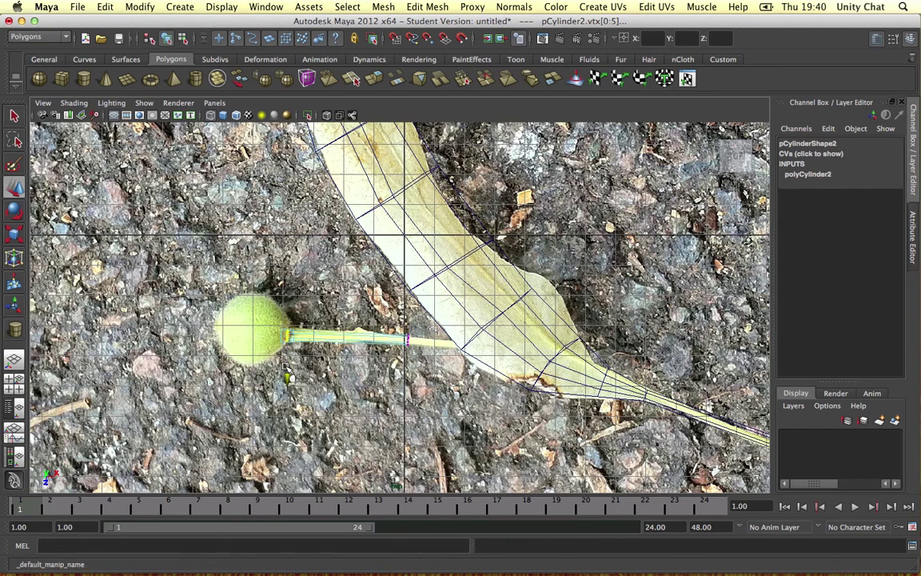
drag(371, 312, 426, 341)
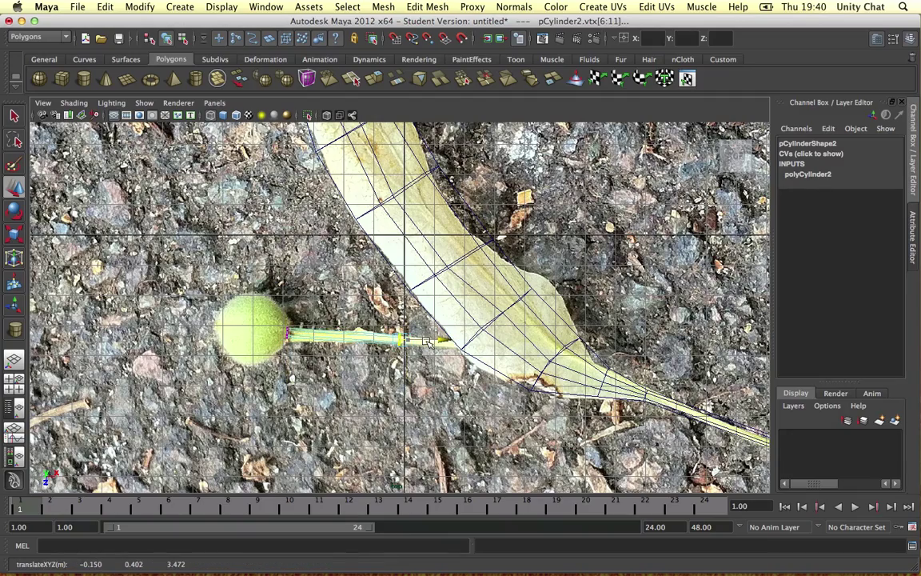
alt+middle_drag(431, 352, 374, 299)
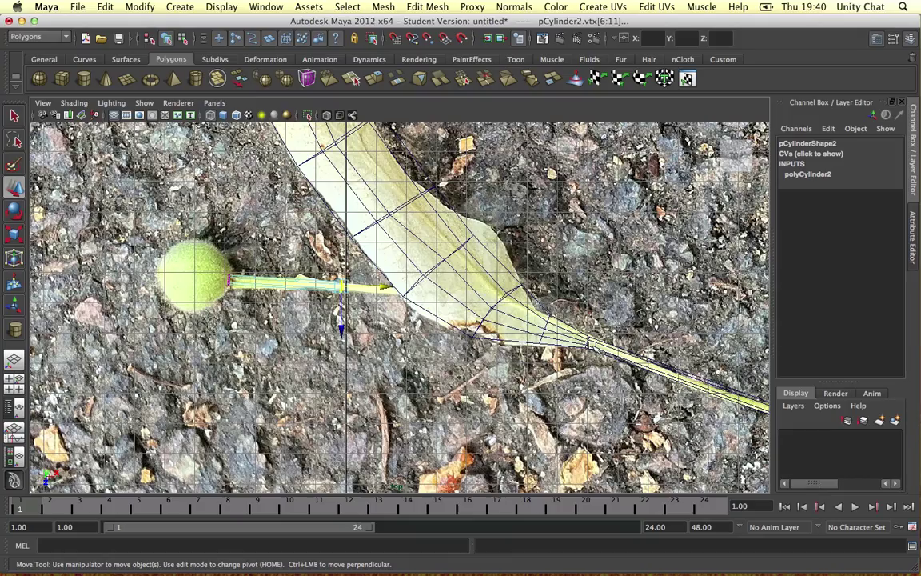
- Select all the triangular cap faces at the cylinder's leaf-side end in the perspective view
key(space)
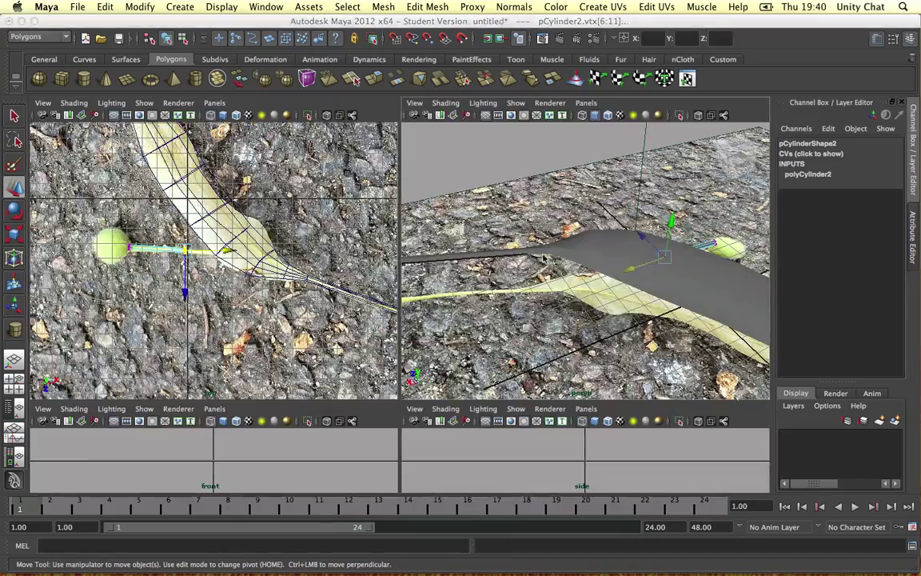
key(space)
alt+drag(486, 279, 275, 276)
alt+drag(263, 350, 209, 371)
click(210, 351)
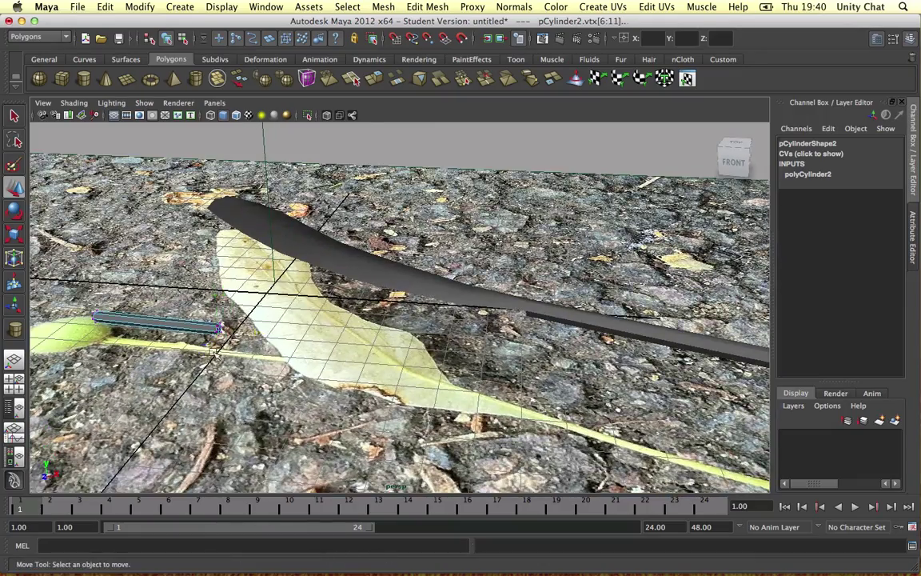
right_drag(214, 334, 211, 365)
alt+right_drag(199, 358, 239, 332)
alt+middle_drag(239, 331, 262, 325)
click(110, 335)
key(f)
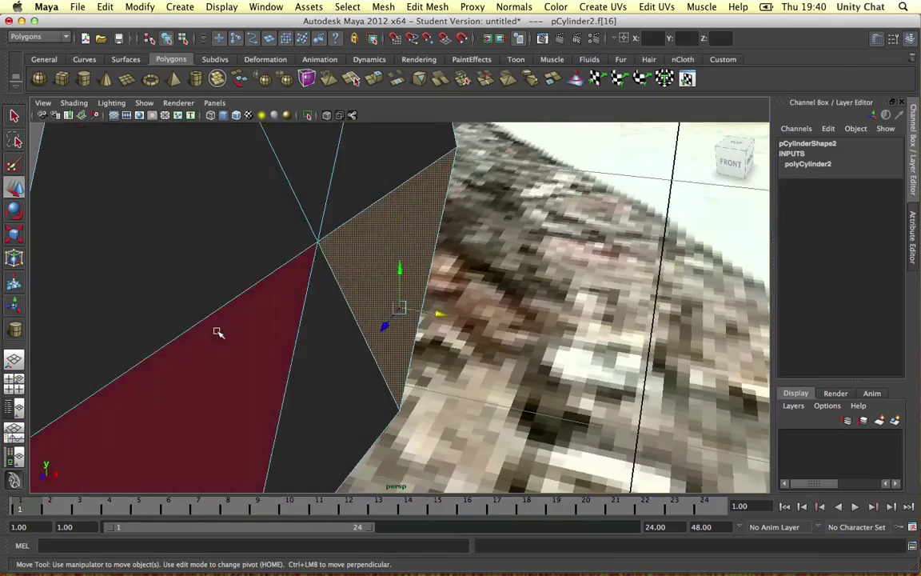
scroll(218, 332, down, 10)
shift+click(389, 275)
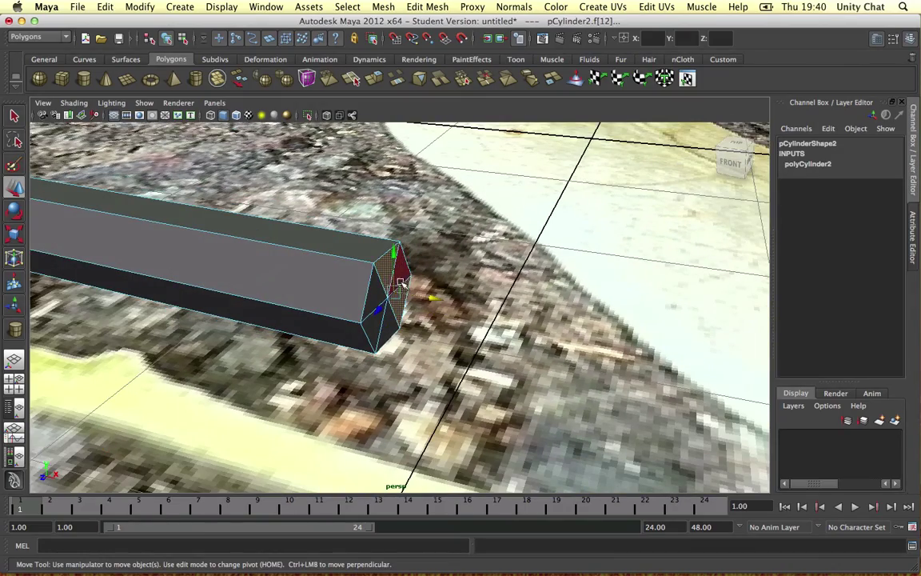
shift+click(376, 323)
shift+click(384, 330)
scroll(424, 326, down, 10)
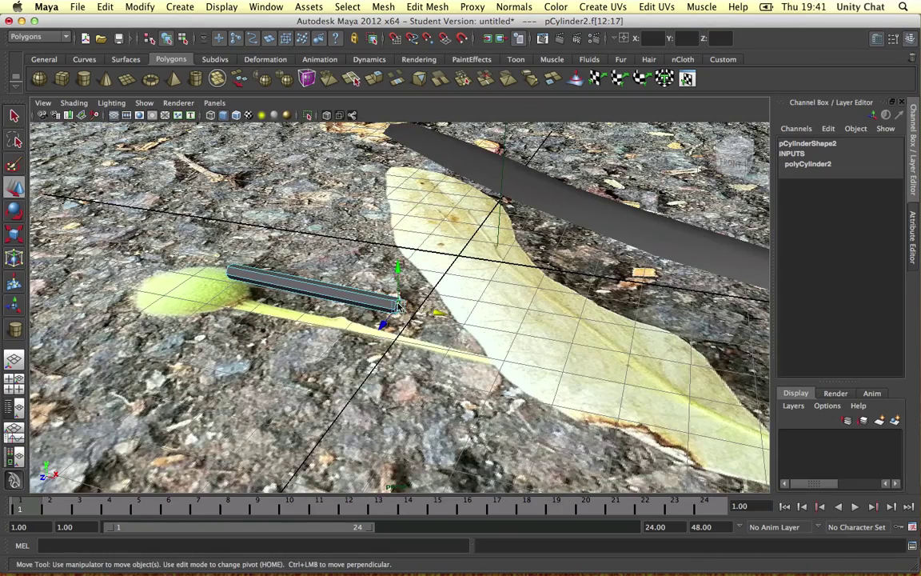
- Extrude the selected end faces about 2.93 along the stalk and shift them sideways to follow its line under the leaf
shift+right_drag(398, 304, 382, 329)
drag(441, 312, 582, 344)
scroll(581, 345, down, 5)
alt+drag(506, 339, 529, 335)
key(space)
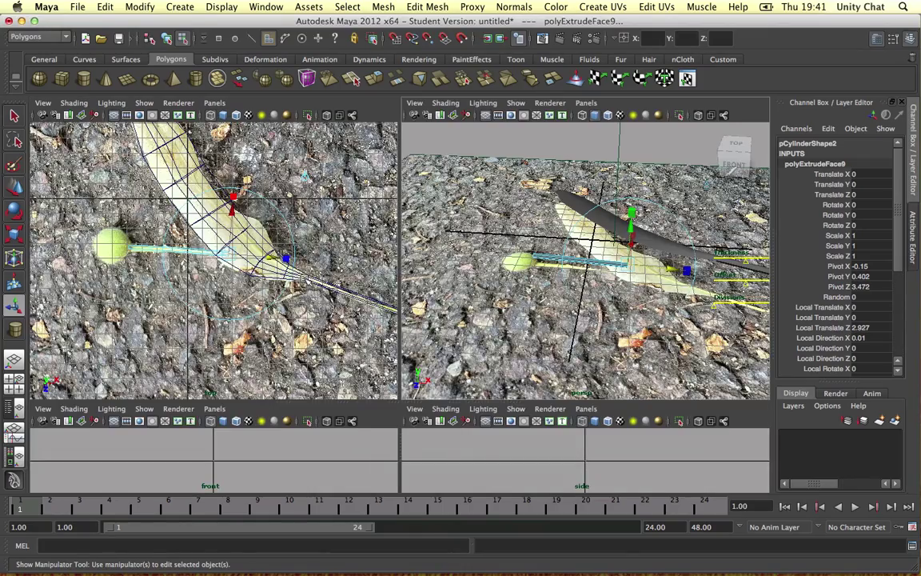
key(space)
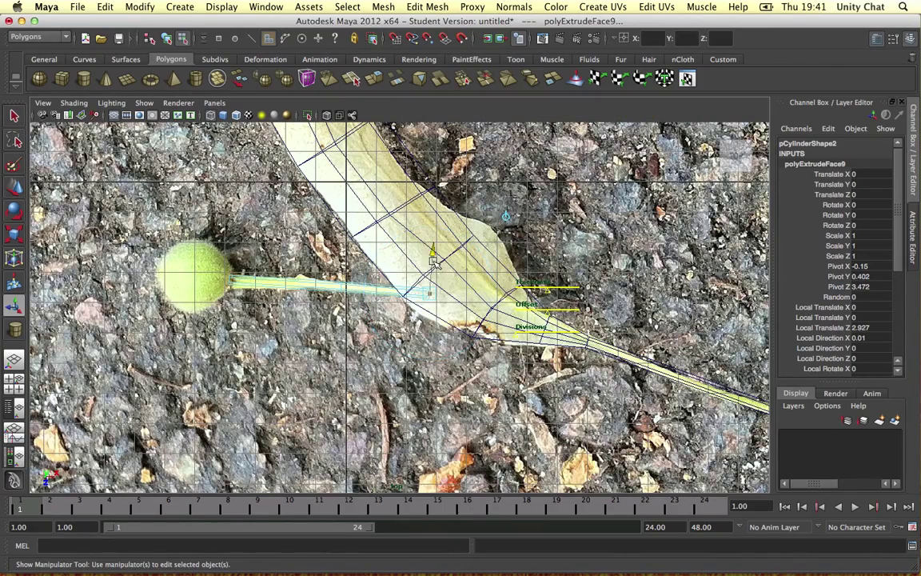
drag(433, 262, 433, 266)
- Extrude the end faces again by about 2.61, shift them about -0.42 sideways and angle them towards the leaf's stem
shift+right_drag(406, 242, 404, 268)
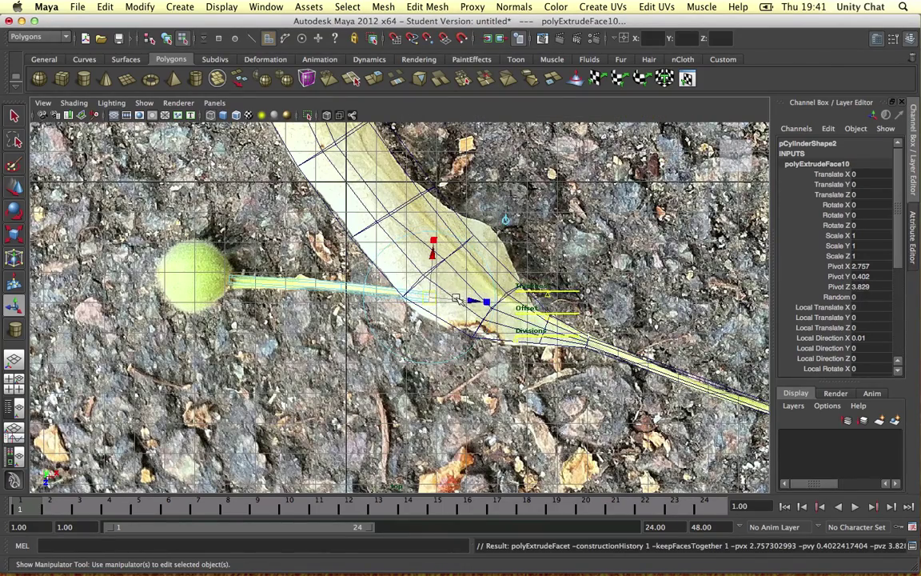
drag(456, 298, 530, 316)
drag(508, 266, 512, 279)
key(e)
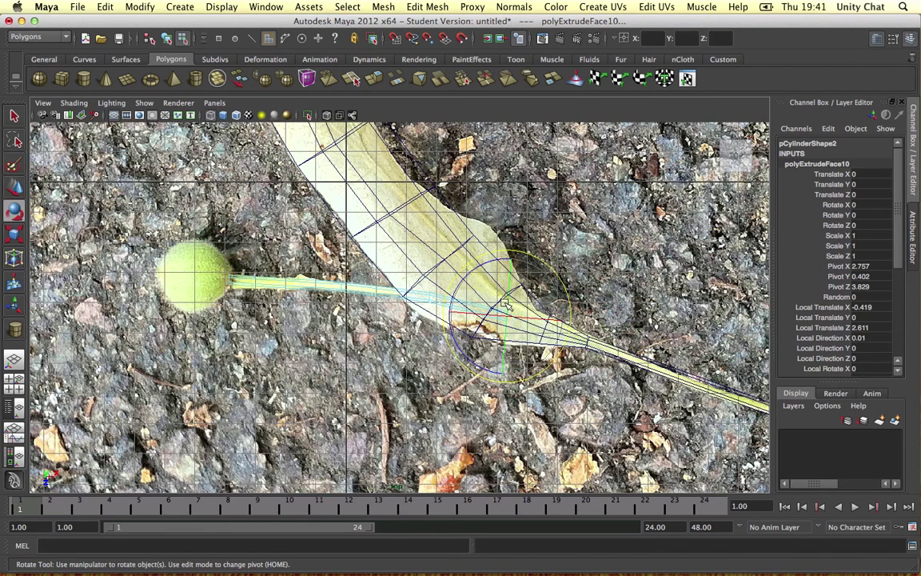
click(463, 284)
- Extrude a third stalk segment about 2.66 long to reach the base of the leaf's stem
key(g)
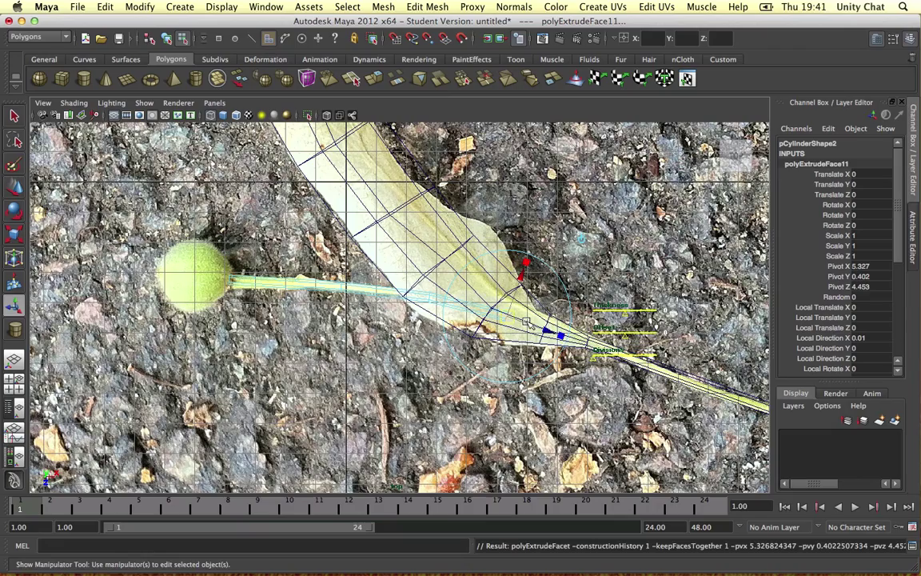
drag(538, 327, 613, 343)
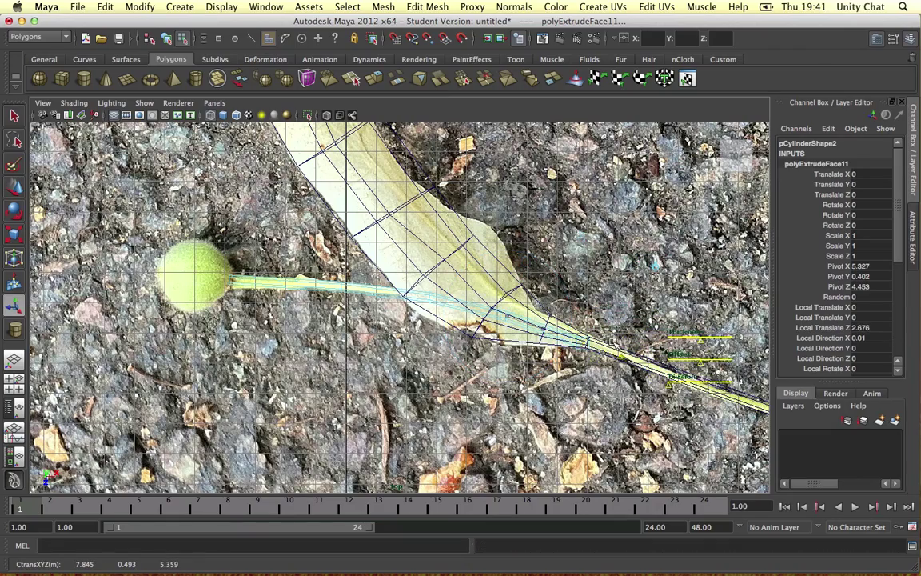
key(space)
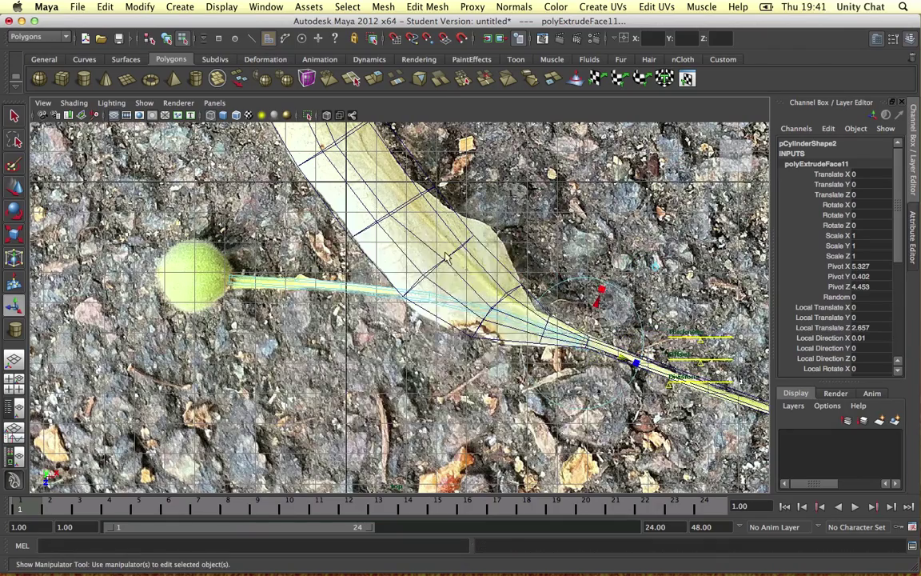
key(space)
alt+drag(434, 275, 470, 274)
key(e)
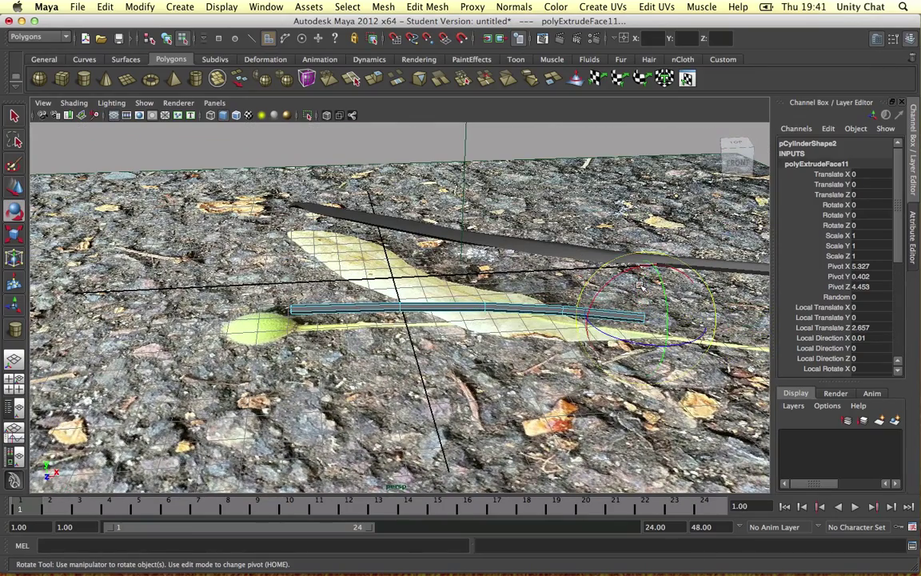
key(w)
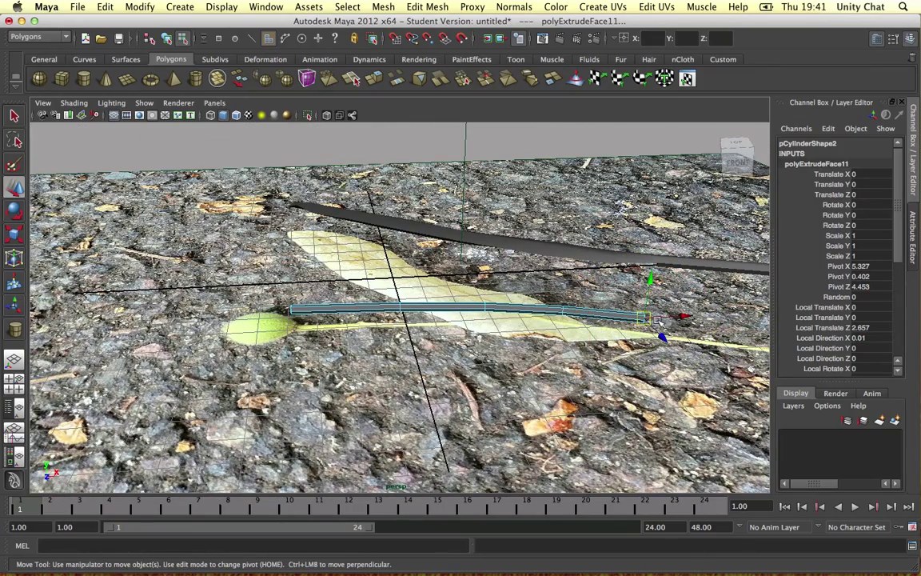
key(Home)
drag(670, 318, 660, 323)
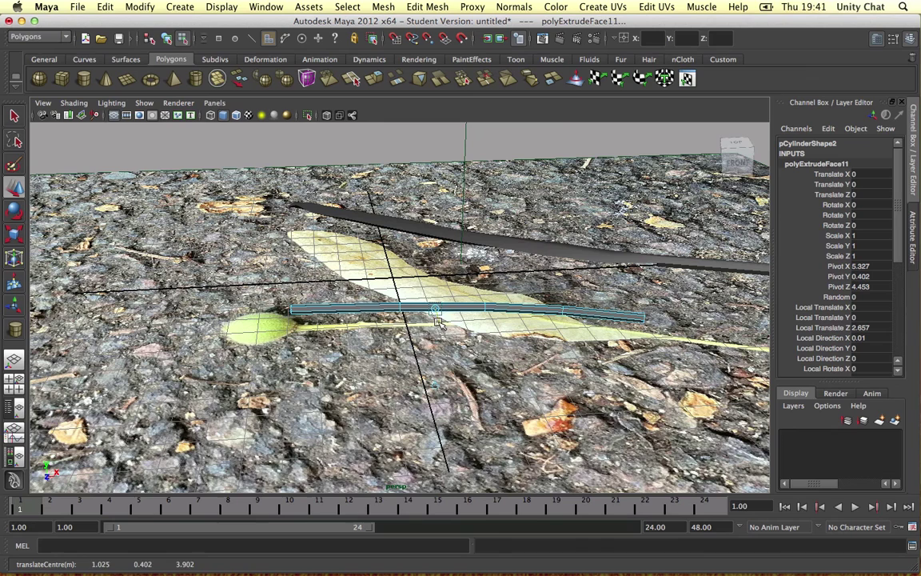
drag(438, 322, 437, 320)
key(Home)
drag(437, 272, 437, 256)
key(super+z)
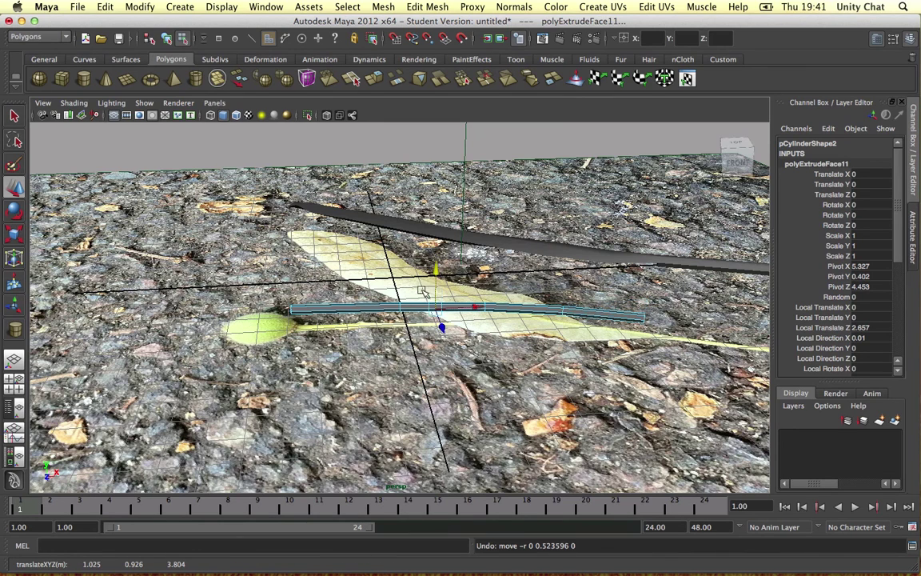
- Return the stalk to object selection and raise it to about 2.33 in Y, level with the leaf's stem
right_drag(401, 308, 440, 290)
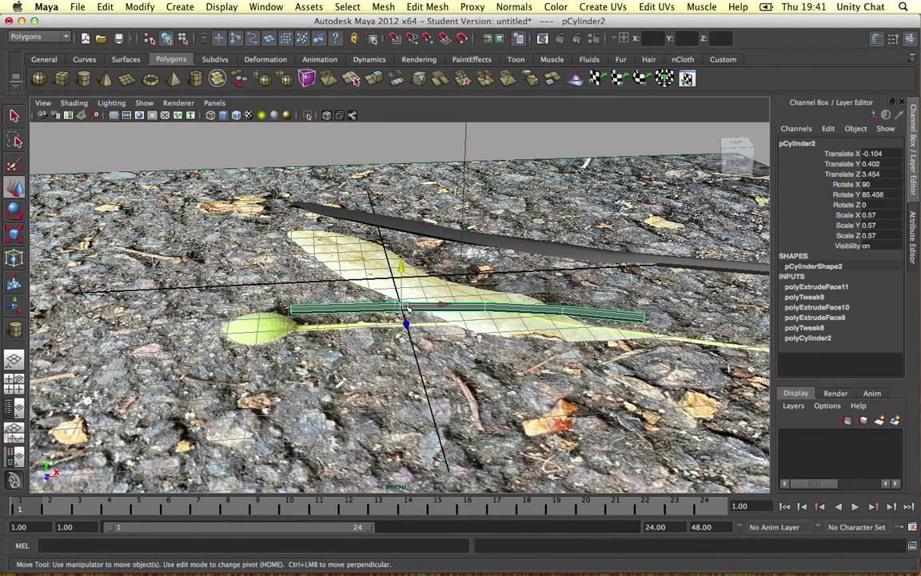
drag(403, 264, 401, 217)
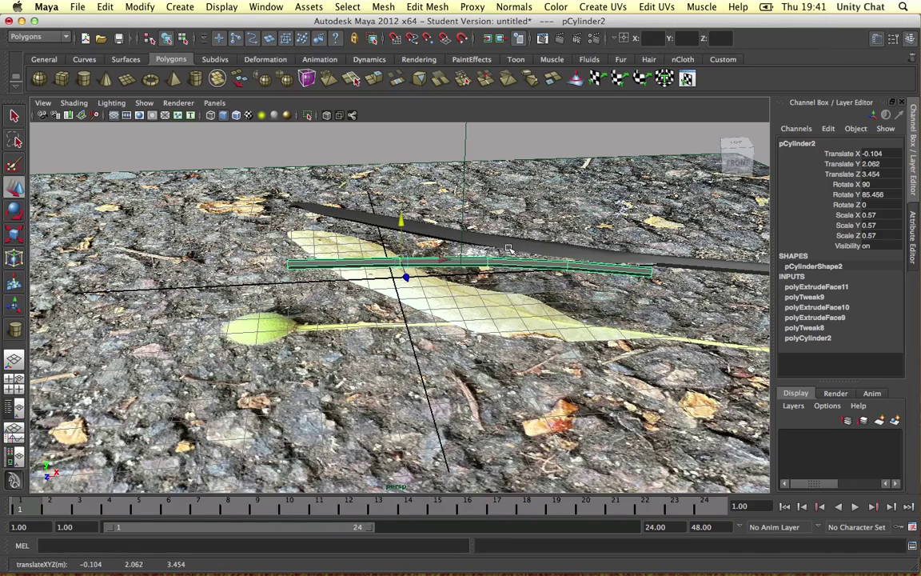
alt+drag(526, 263, 497, 220)
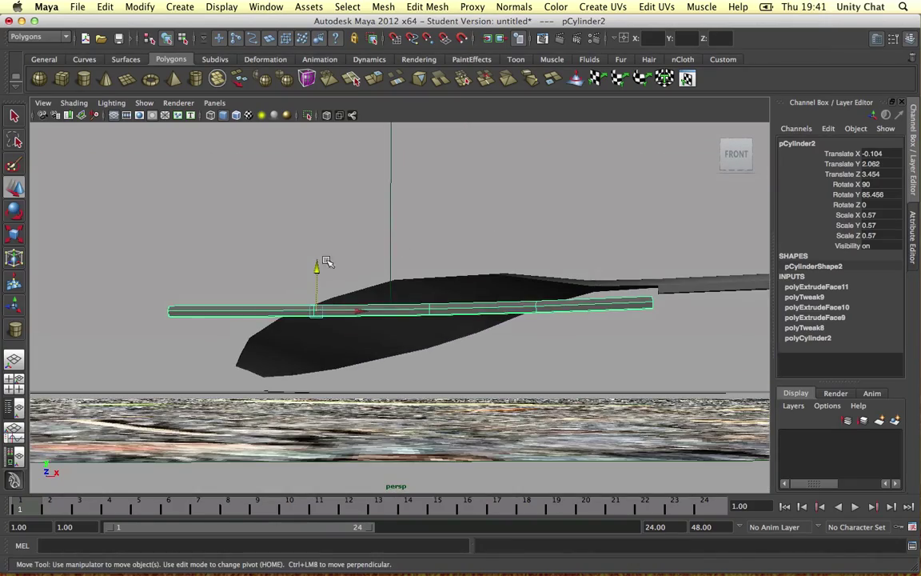
drag(316, 269, 314, 256)
- Select the vertices at the stalk's leaf-side end and check their alignment with the leaf's stem
right_drag(637, 298, 588, 298)
drag(638, 276, 519, 299)
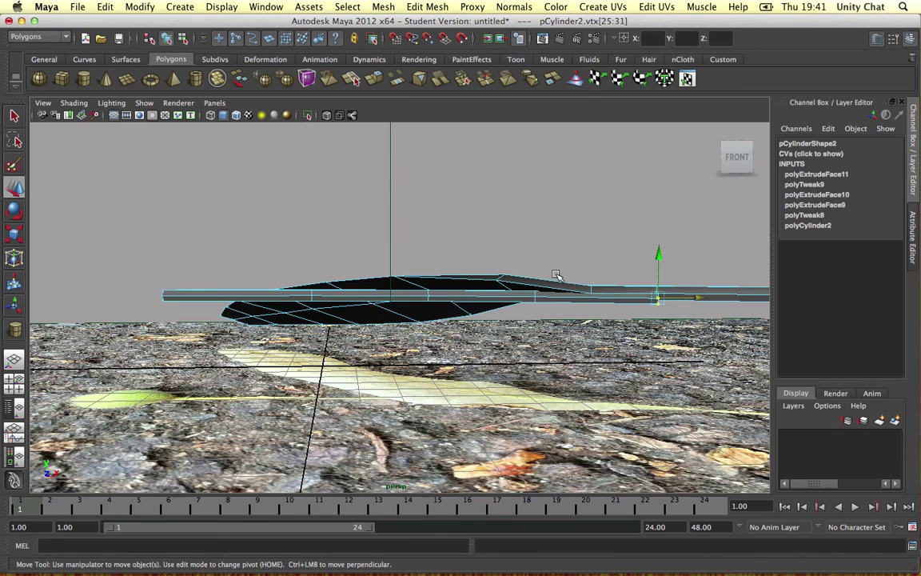
click(499, 302)
click(499, 302)
right_drag(498, 299, 554, 282)
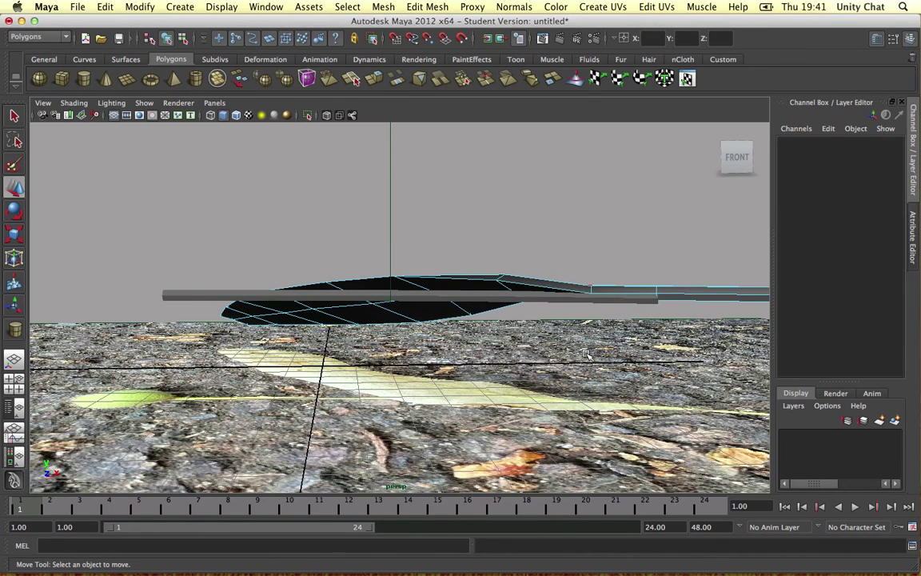
- Return the leaf mesh from edge editing to object selection and deselect it
click(540, 299)
alt+drag(577, 316, 597, 379)
click(548, 280)
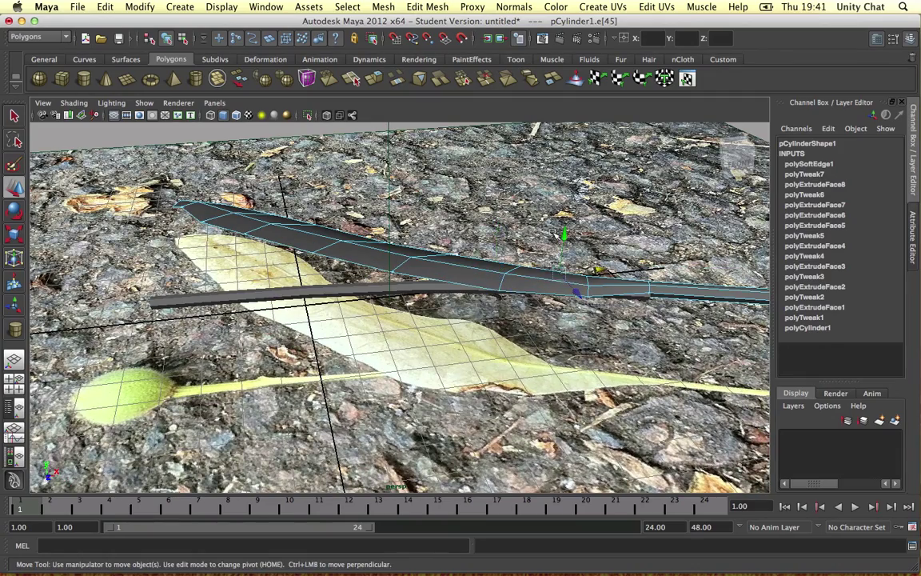
click(541, 248)
right_drag(514, 279, 546, 228)
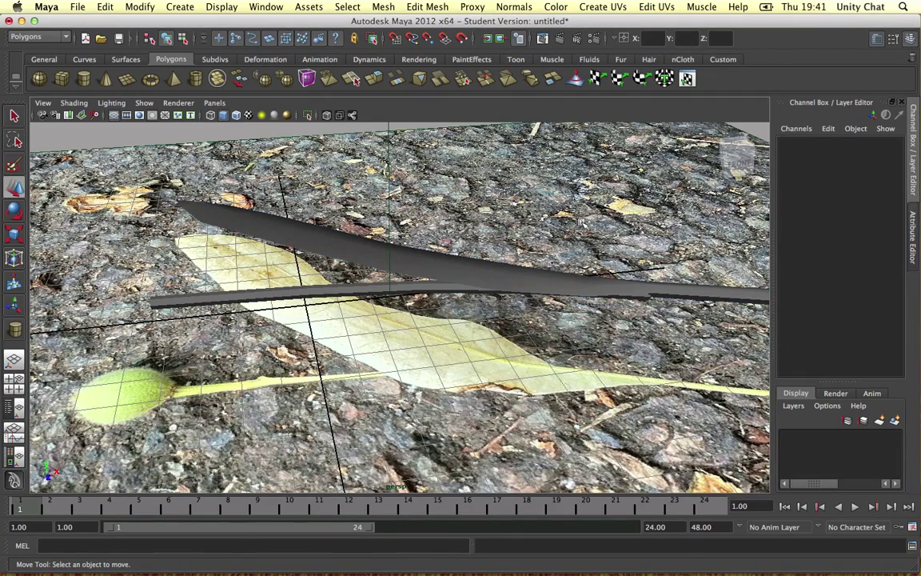
- Soften the edge normals of the pod's stalk
click(332, 291)
click(471, 7)
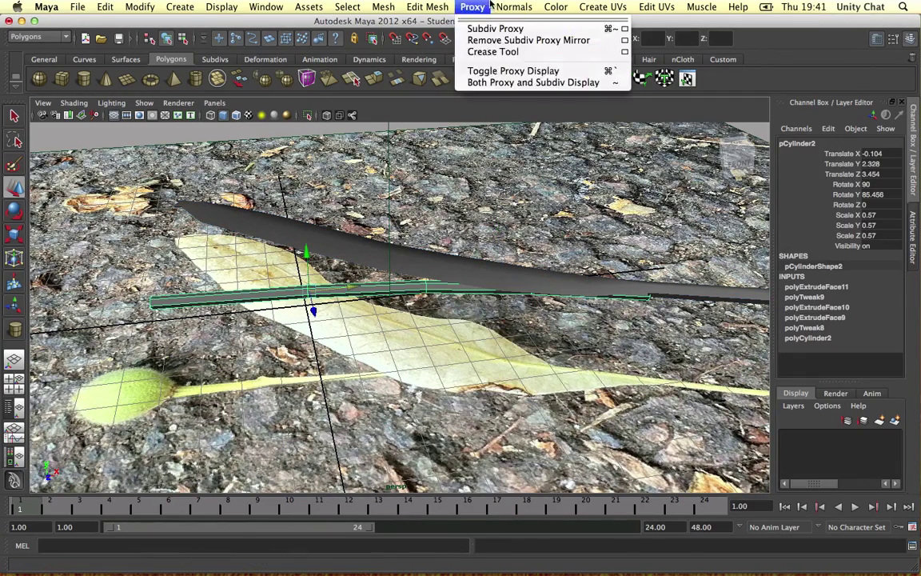
click(500, 142)
scroll(485, 178, up, 3)
alt+drag(486, 178, 458, 219)
right_drag(462, 270, 457, 272)
click(430, 269)
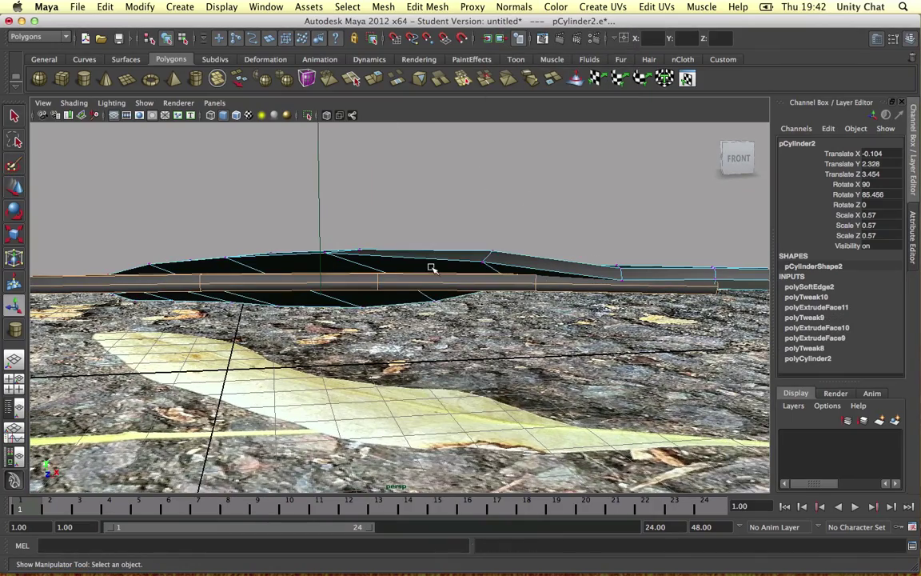
right_click(447, 261)
click(505, 247)
click(487, 223)
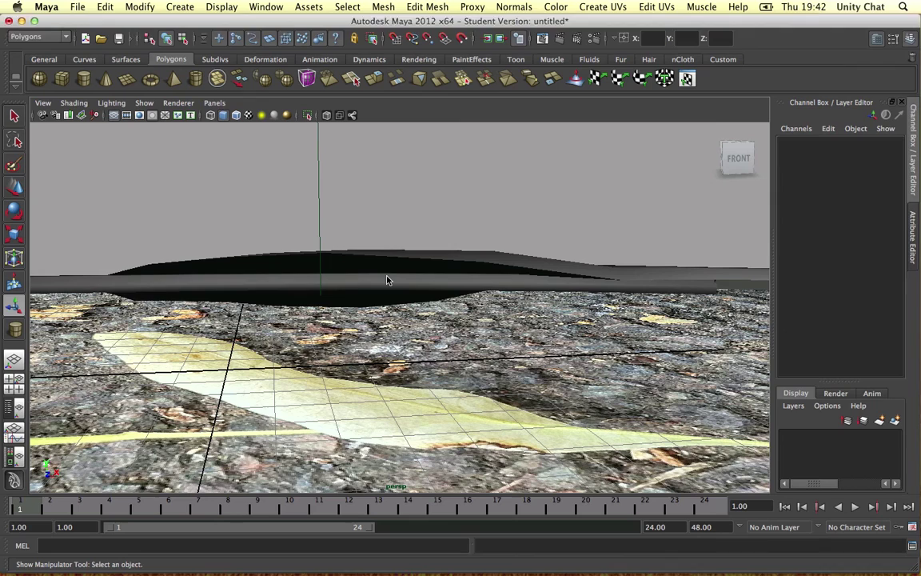
- Edit the stalk's vertices and lower the ring beneath the leaf's middle to about 2.15 in Y
click(340, 285)
right_click(296, 281)
click(271, 281)
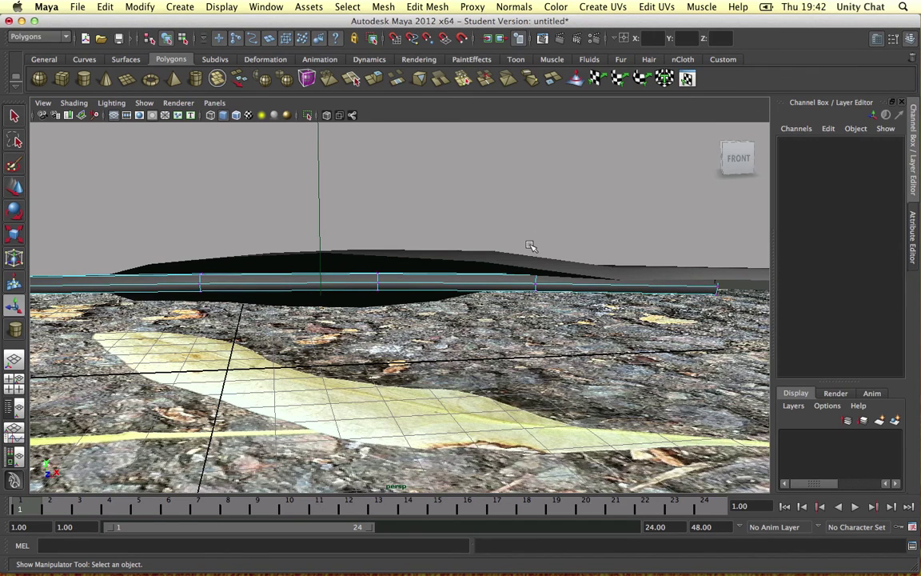
drag(525, 278, 539, 284)
key(w)
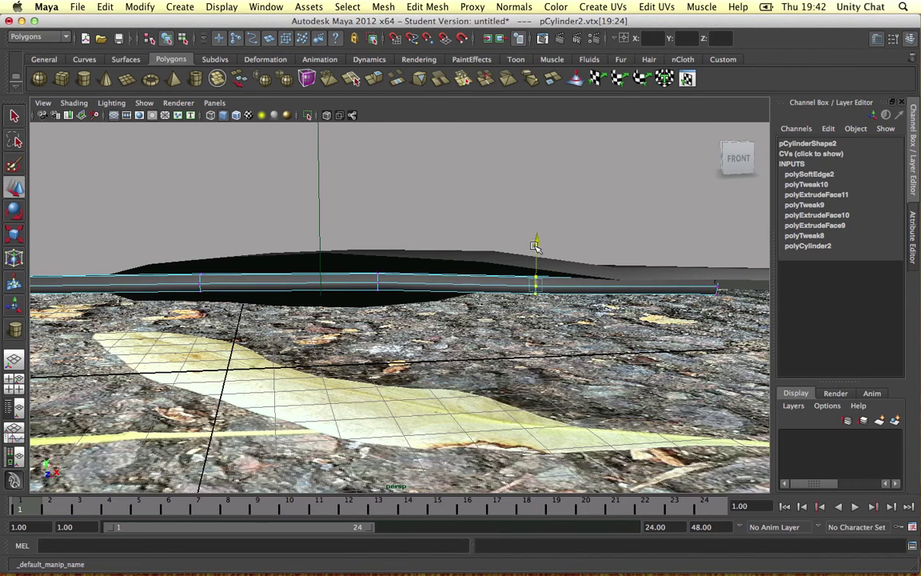
click(340, 256)
key(ctrl+z)
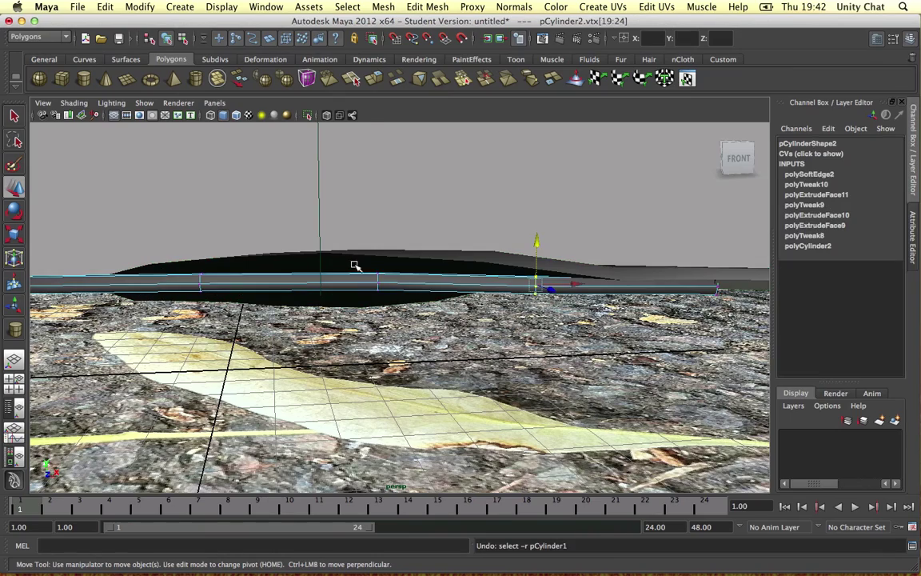
drag(381, 250, 380, 261)
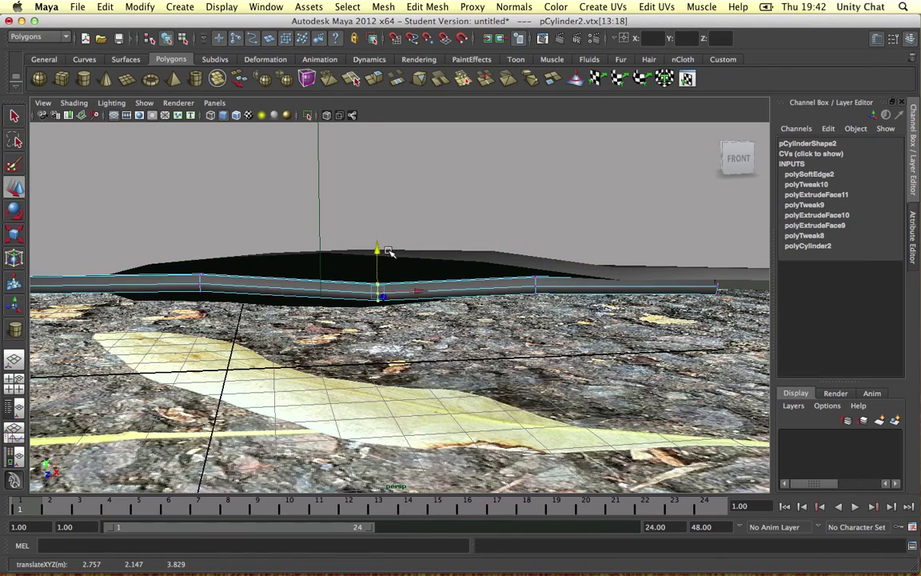
- Lower the stalk's second vertex ring from the pod end slightly
alt+middle_drag(389, 251, 469, 234)
alt+right_drag(469, 234, 307, 262)
drag(313, 267, 348, 301)
drag(335, 246, 337, 258)
drag(228, 298, 207, 261)
- Lower the vertices at the stalk's leaf-side end to about 2.4 in Y to align with the leaf's stem, and deselect the stalk
drag(595, 248, 630, 297)
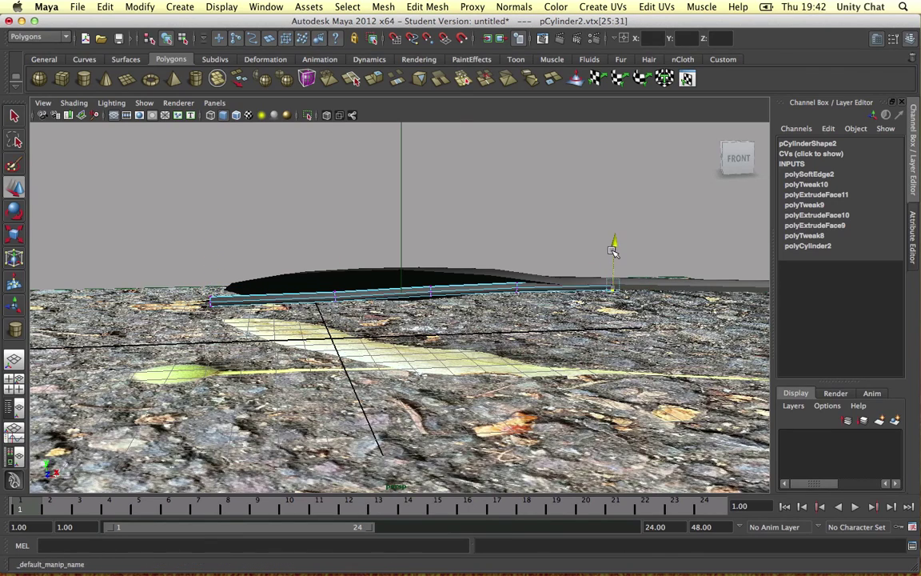
alt+drag(589, 208, 611, 238)
key(f)
drag(404, 265, 383, 329)
scroll(410, 288, down, 5)
key(r)
key(w)
drag(401, 283, 400, 295)
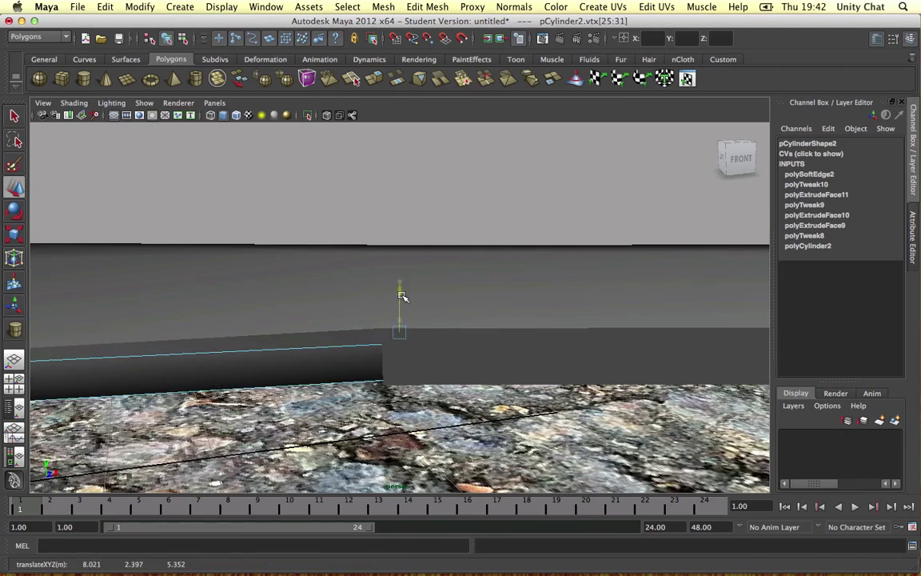
scroll(356, 261, down, 5)
click(343, 228)
alt+drag(343, 228, 347, 237)
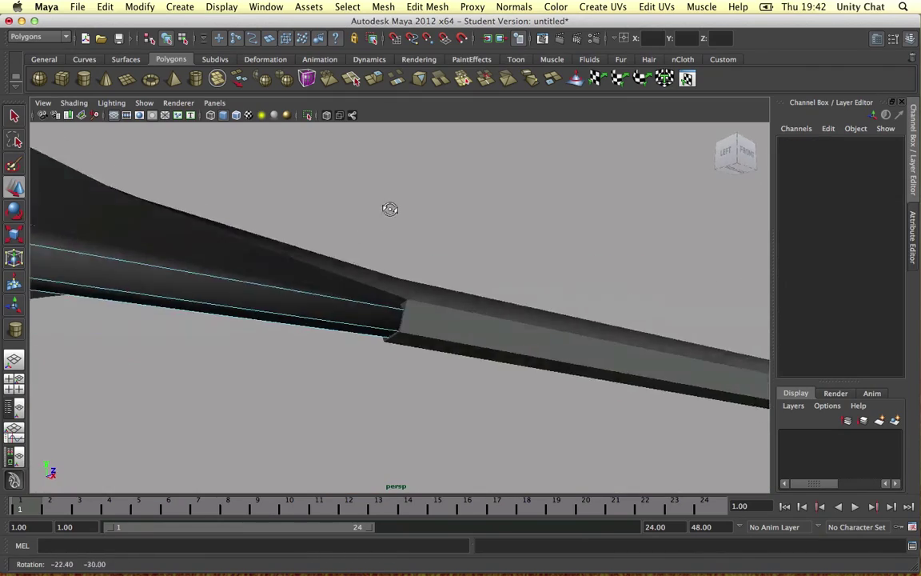
- In the top view, create a polygon sphere of about 1.29 radius over the round pod in the reference photo
alt+drag(389, 209, 387, 260)
alt+middle_drag(387, 260, 424, 232)
scroll(383, 251, down, 10)
alt+middle_drag(295, 276, 366, 280)
key(space)
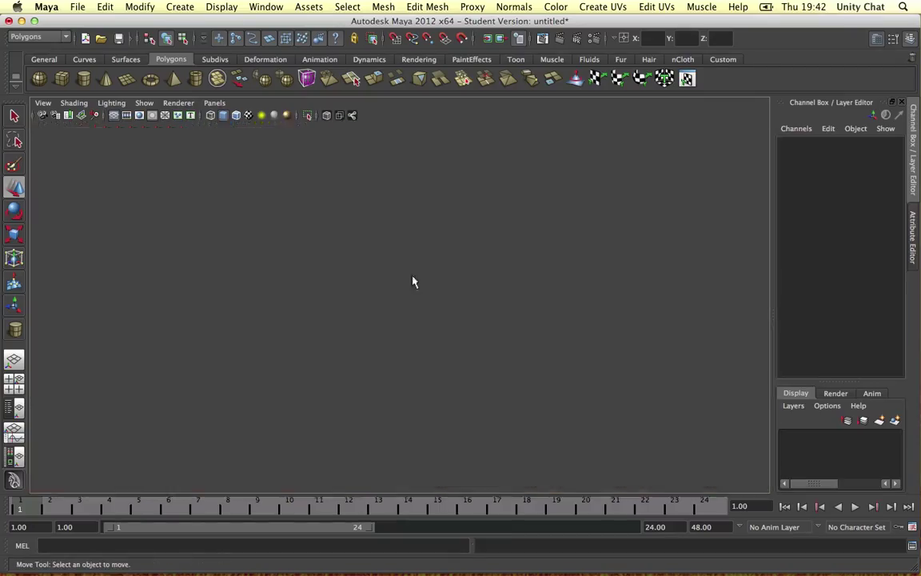
key(space)
alt+middle_drag(230, 265, 317, 261)
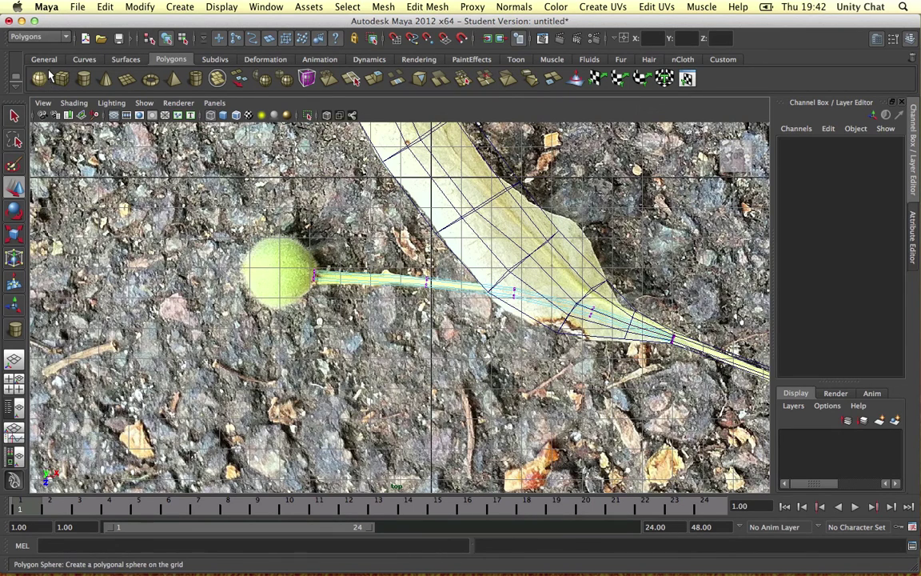
click(41, 78)
drag(281, 273, 325, 290)
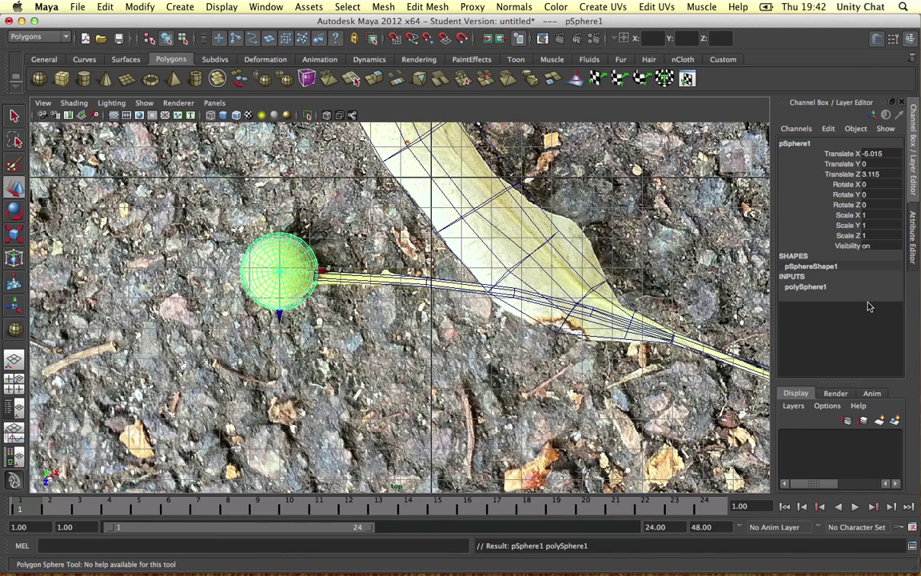
- Set the sphere's axis subdivisions to 15
click(804, 286)
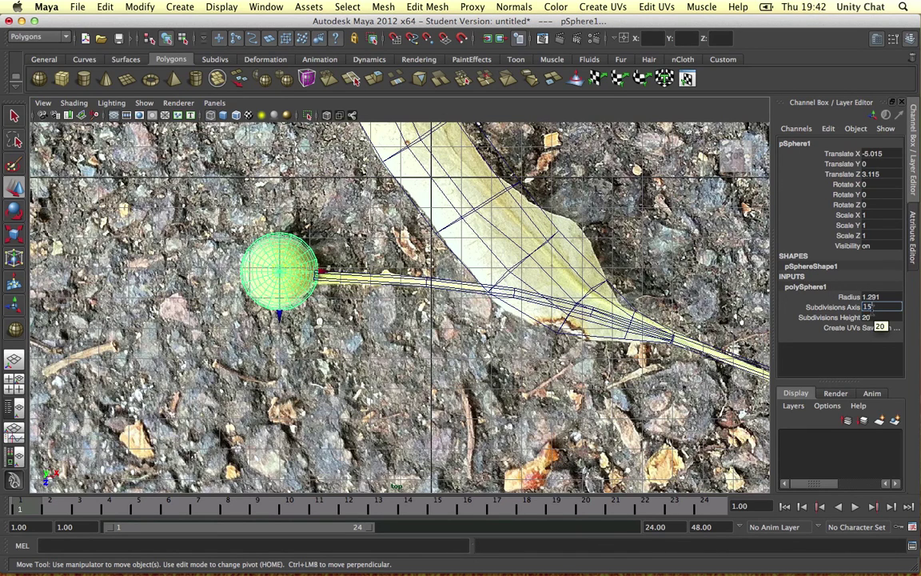
text(15)
key(Return)
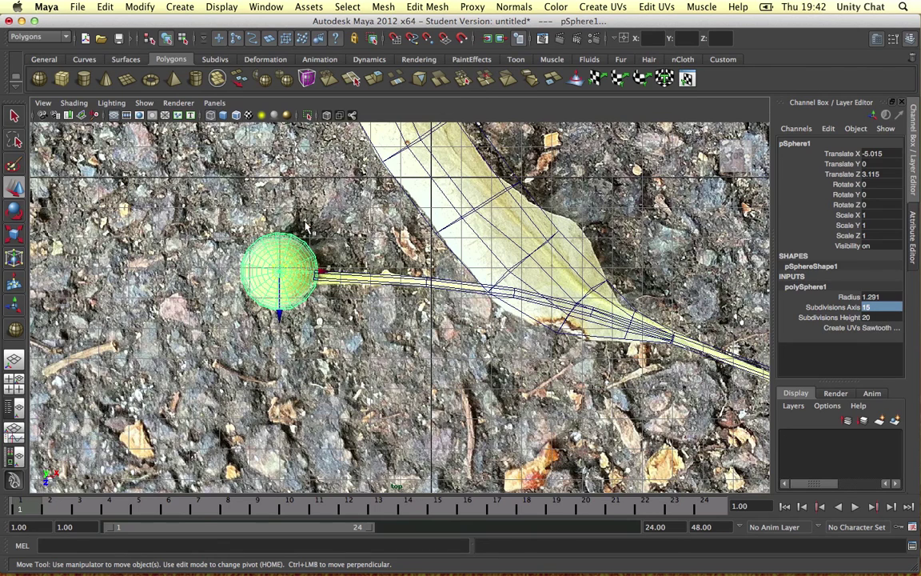
- Soften the edge normals of the sphere
click(306, 228)
click(259, 236)
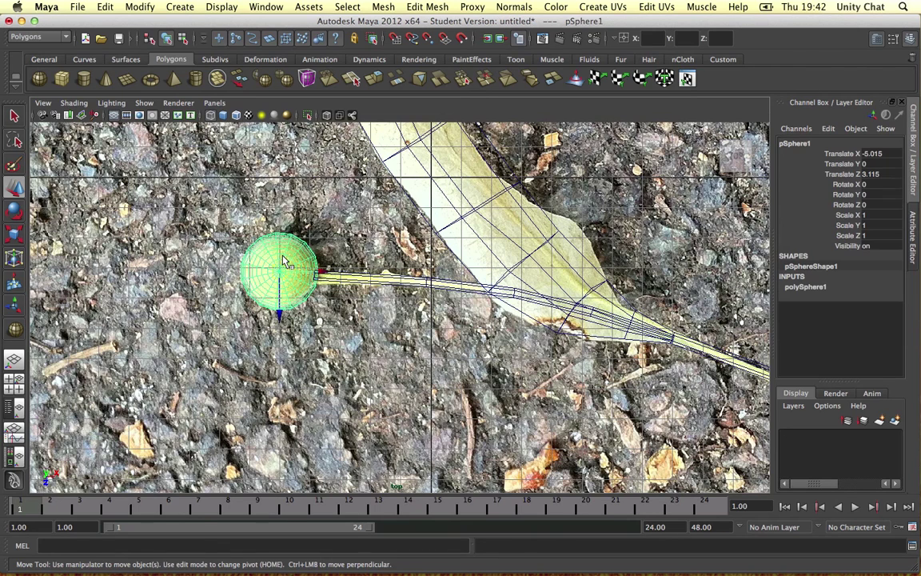
click(499, 7)
click(520, 134)
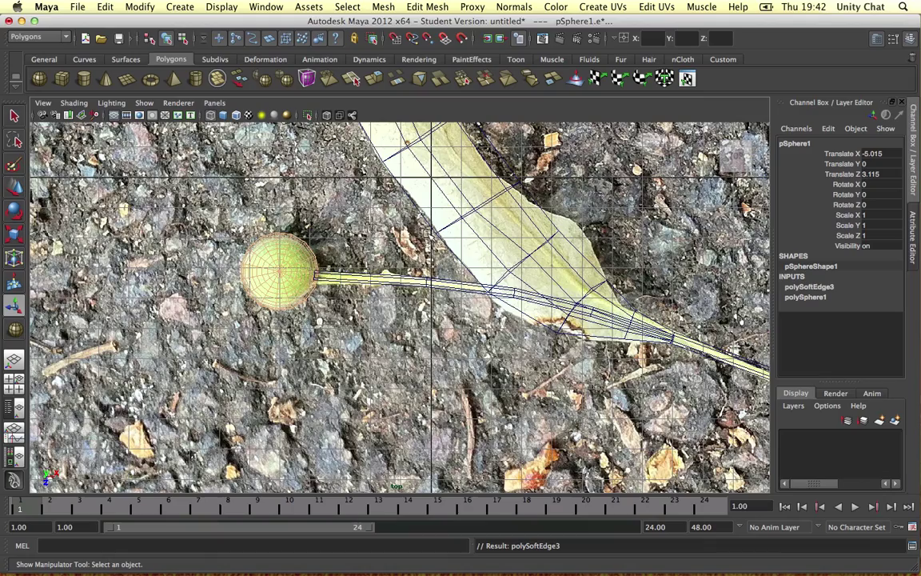
- In the perspective view, raise the sphere to about 0.97 in Y to meet the stalk's end, and deselect it
key(space)
key(space)
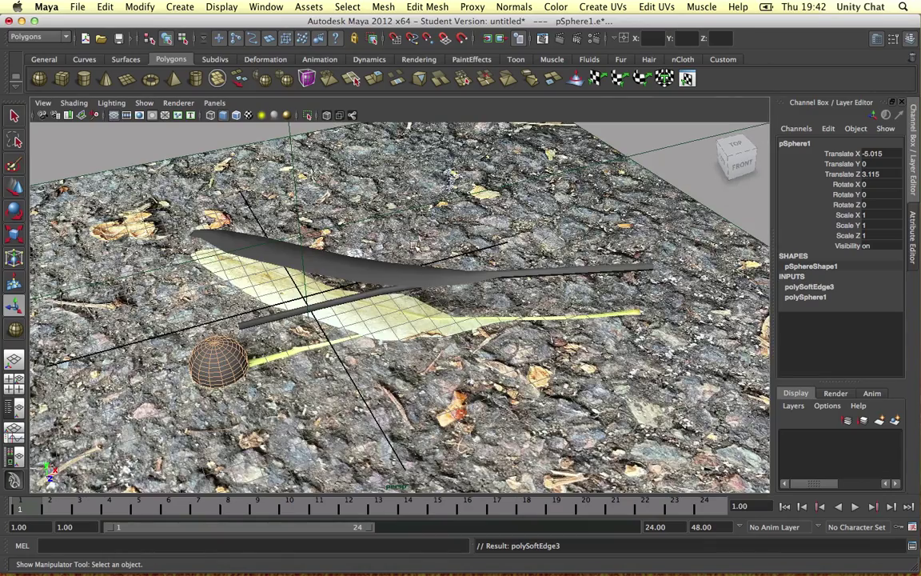
alt+drag(452, 178, 375, 182)
key(w)
drag(216, 286, 219, 257)
click(283, 247)
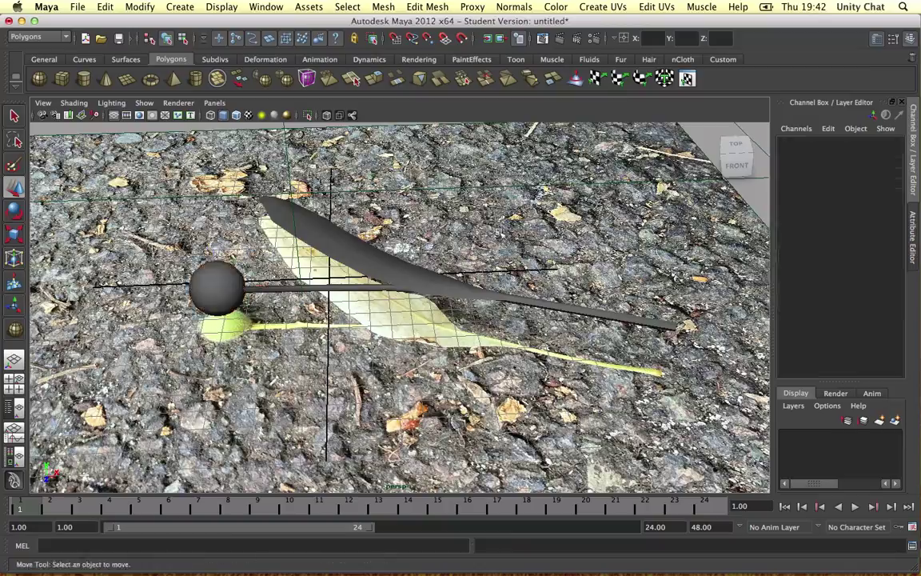
alt+drag(284, 247, 496, 251)
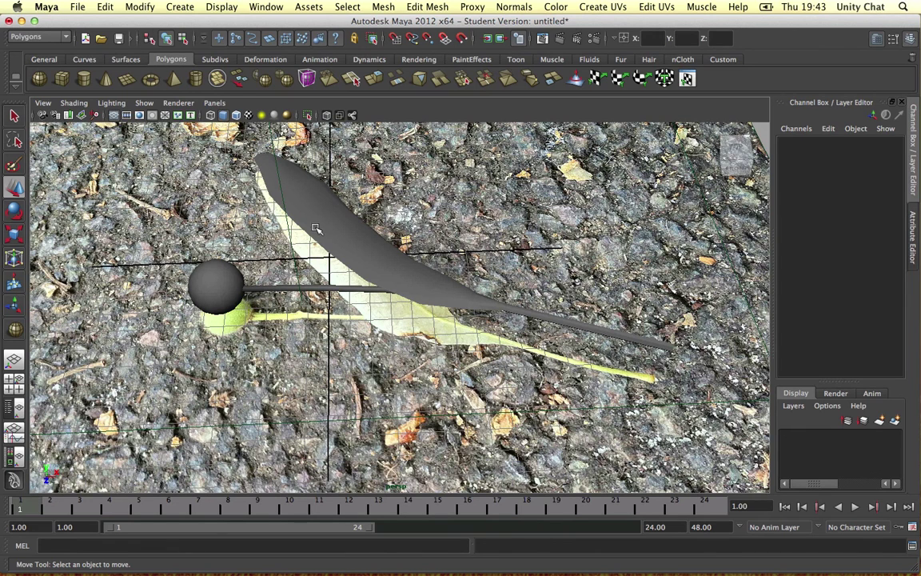
- Rename the leaf mesh as Leaves
click(335, 243)
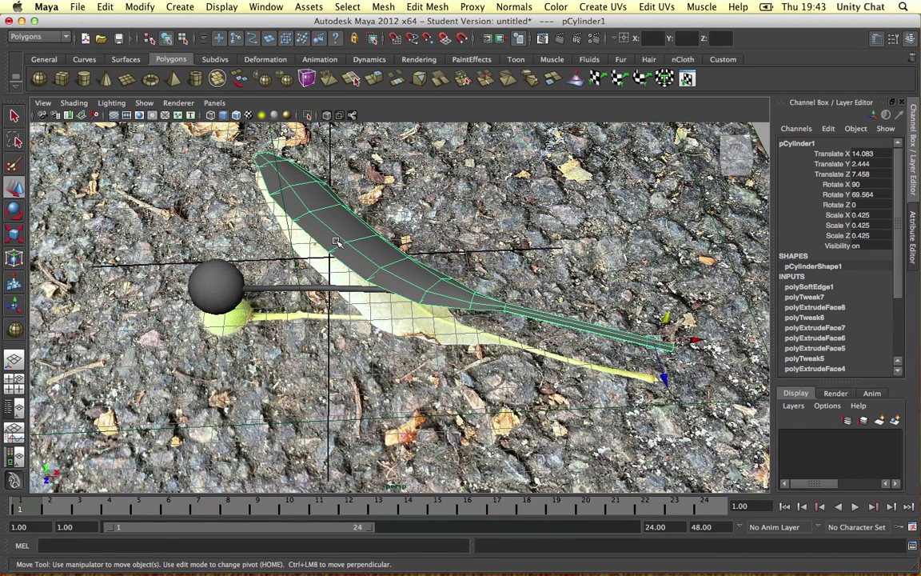
click(269, 289)
key(ctrl+z)
click(785, 143)
text(Leave)
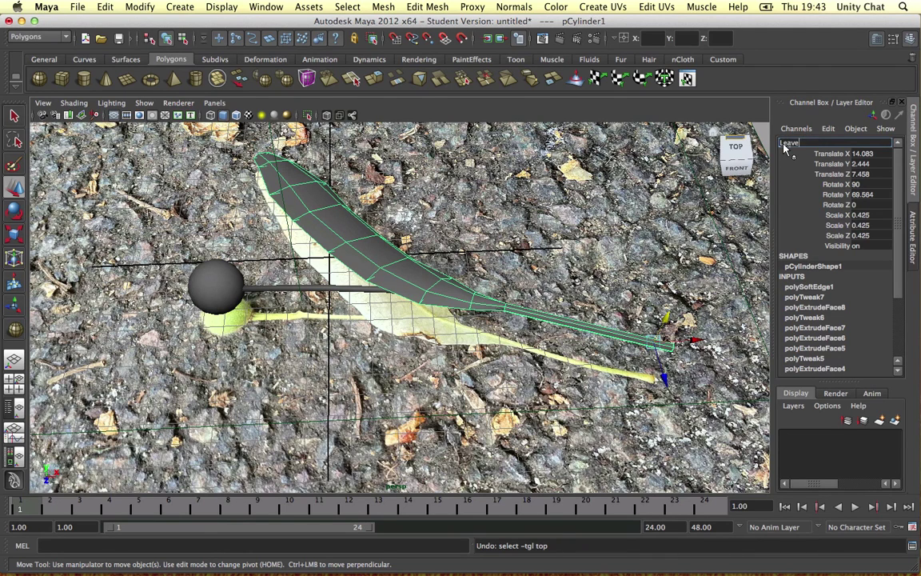
text(s)
key(Return)
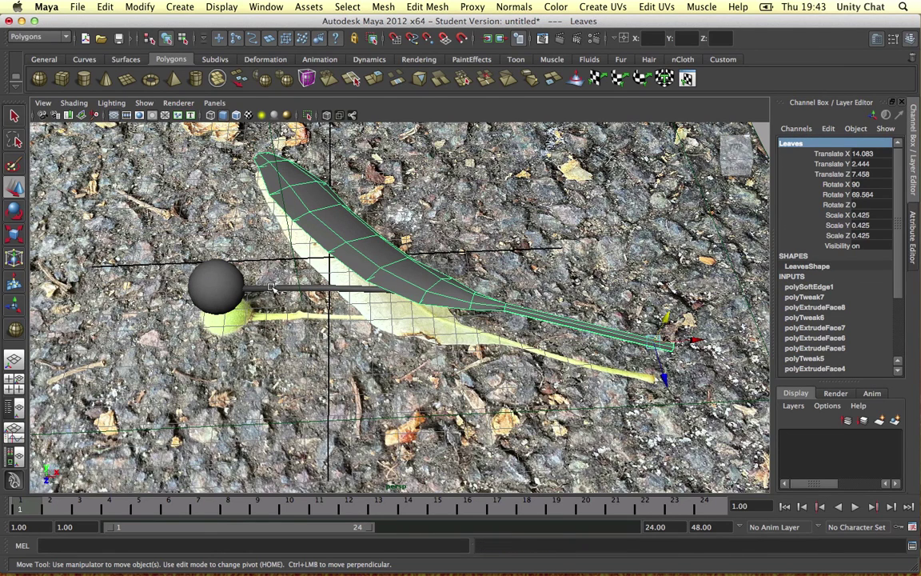
- Rename the leaf mesh as Leaf
click(272, 287)
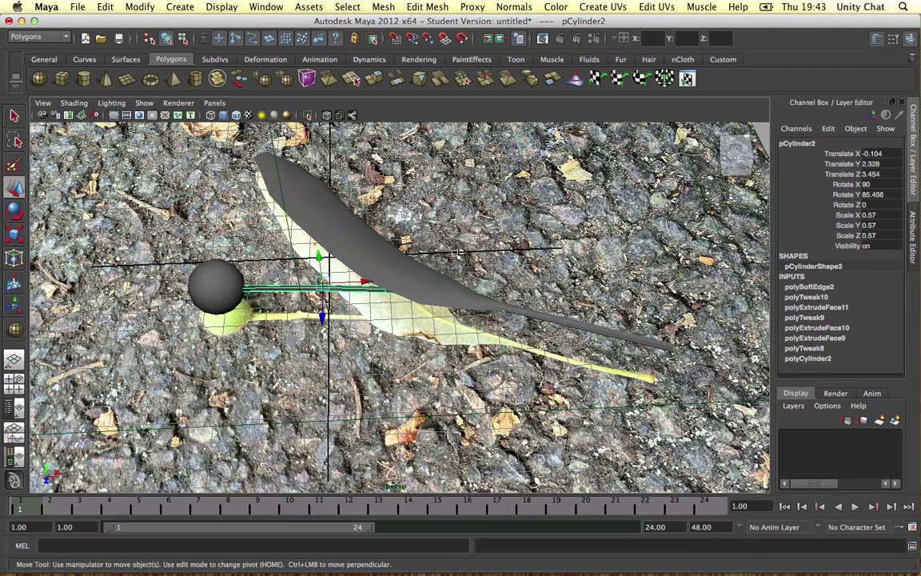
click(410, 239)
click(792, 144)
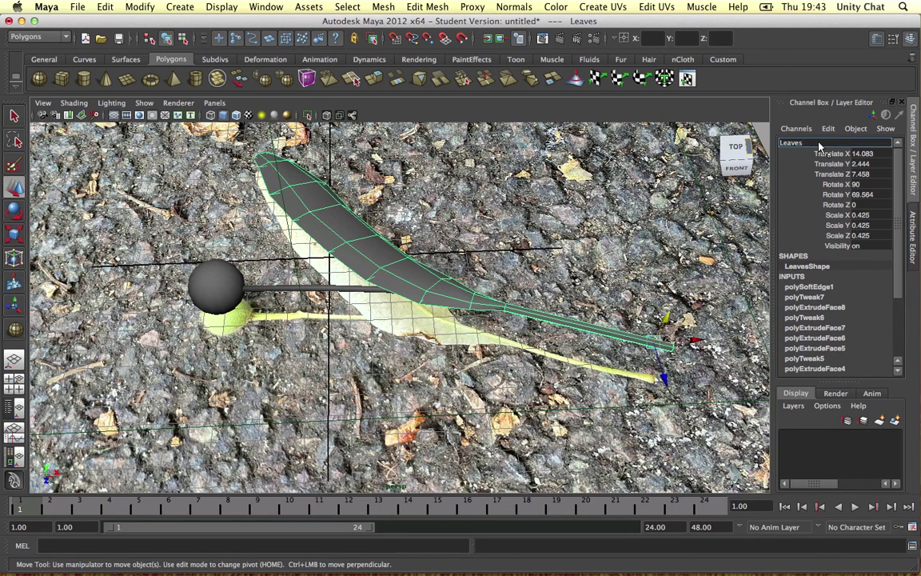
text(Leaf)
key(Return)
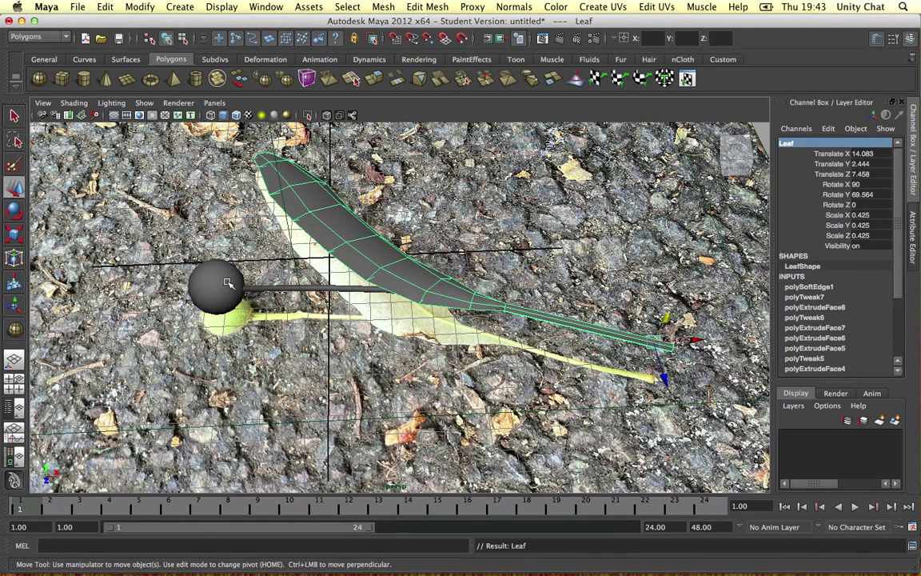
- Rename the pod's stalk as Stem
click(258, 286)
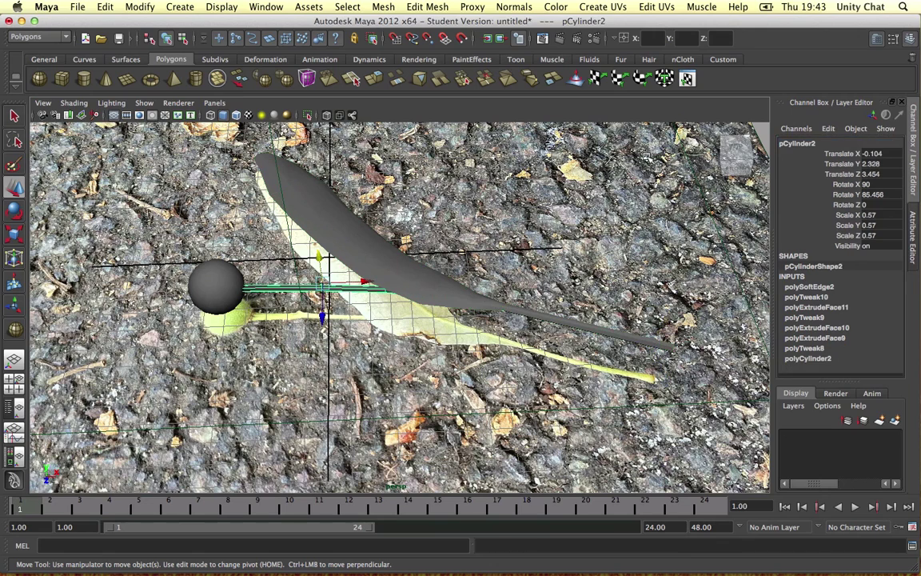
click(816, 146)
text(Stem)
key(Return)
- Rename the sphere as Seed
click(206, 298)
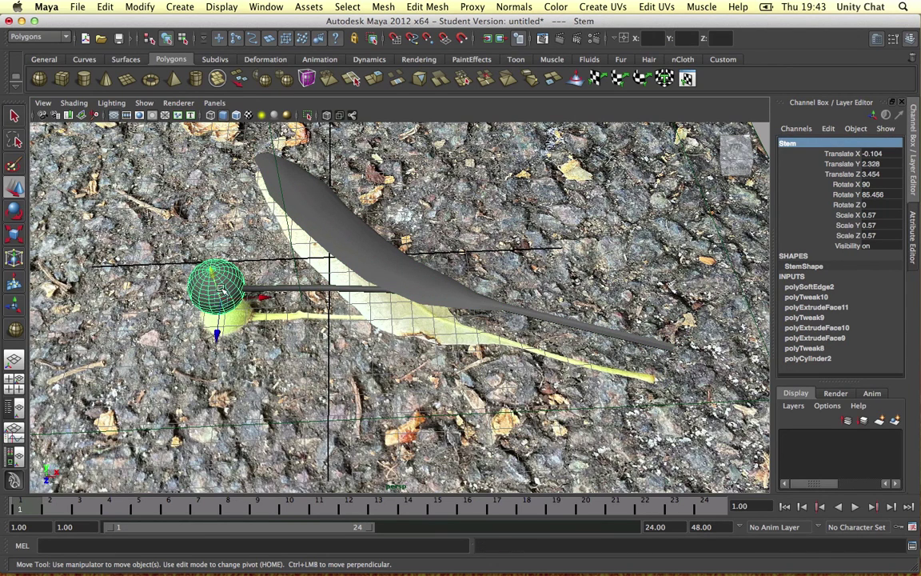
click(806, 142)
text(Seed)
key(Return)
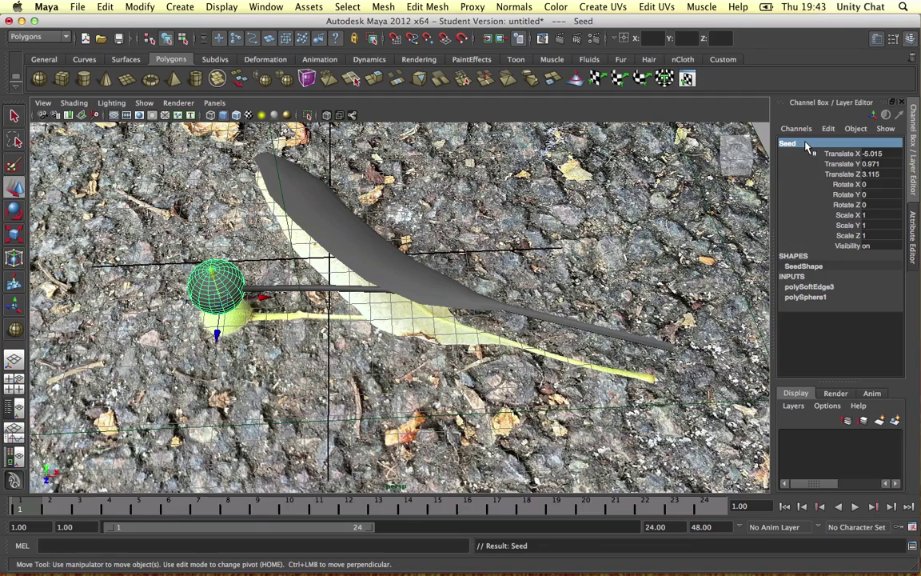
- Check the reference photo IMG_2620.JPG in Finder and the mountain scene in Unity, and return to Maya
key(ctrl+Right)
key(space)
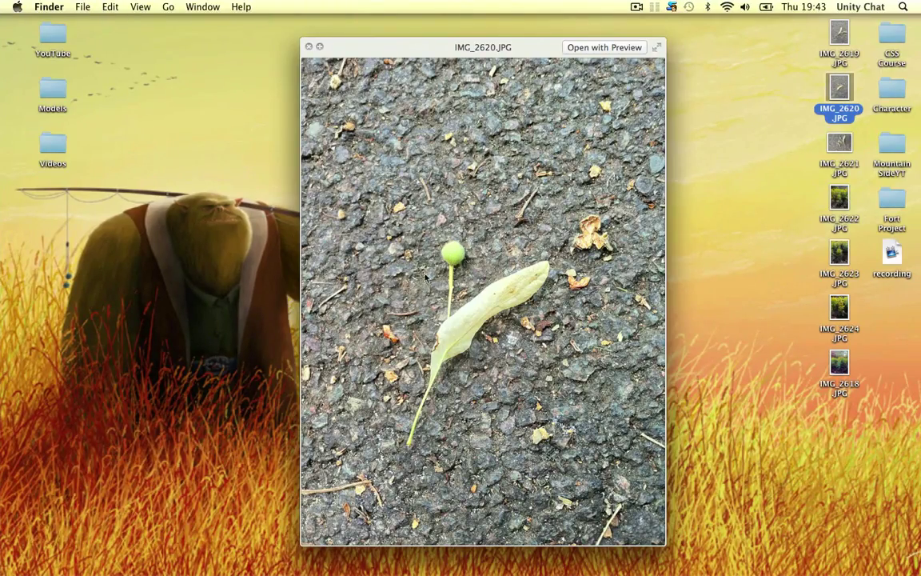
key(ctrl+Left)
key(ctrl+Left)
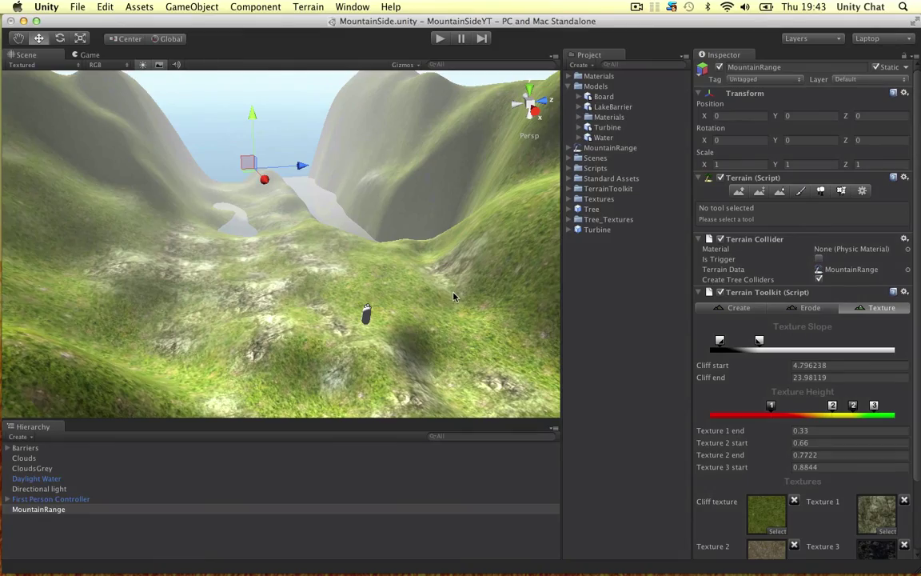
key(ctrl+Right)
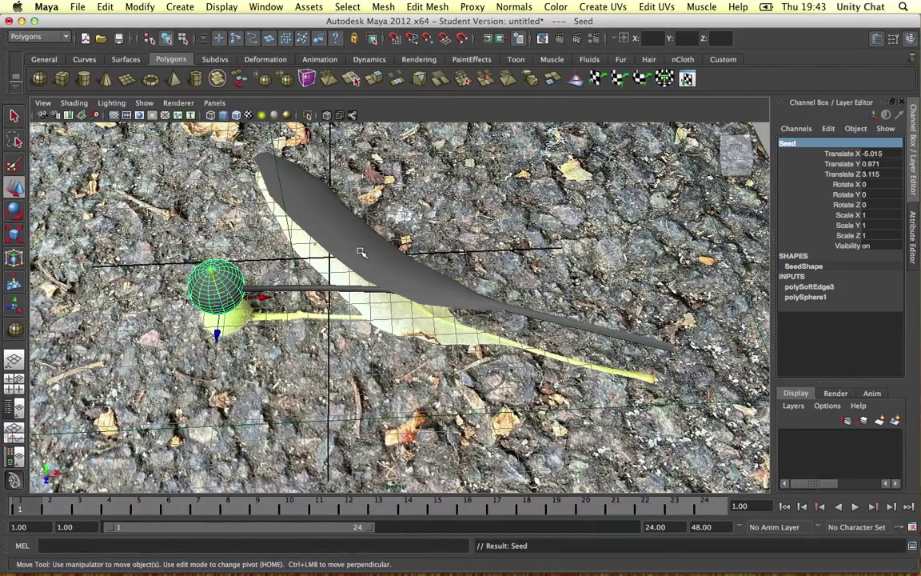
- Export the seed, leaf and stem together as the FBX file Plant1 into the MountainSideYT project's Assets/Models folder
shift+click(359, 252)
shift+click(318, 289)
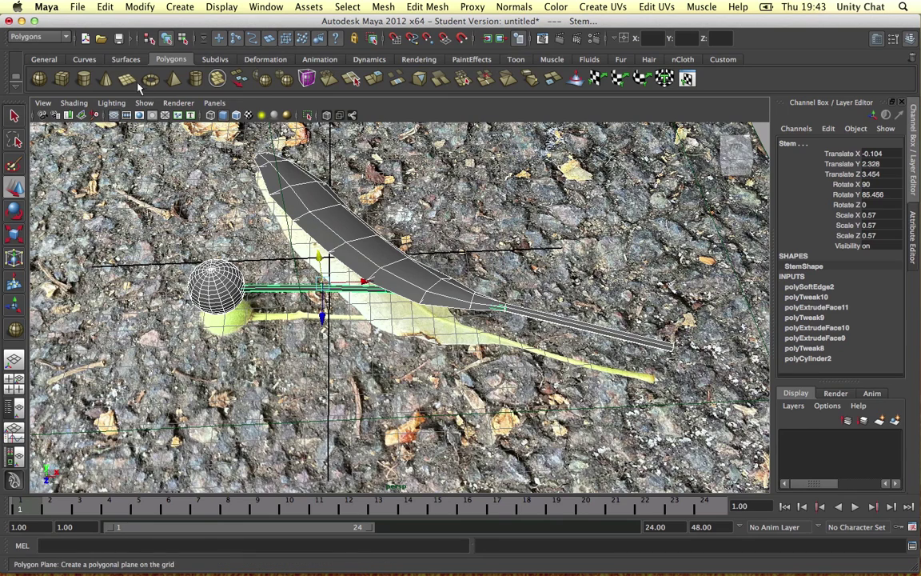
click(88, 7)
click(112, 153)
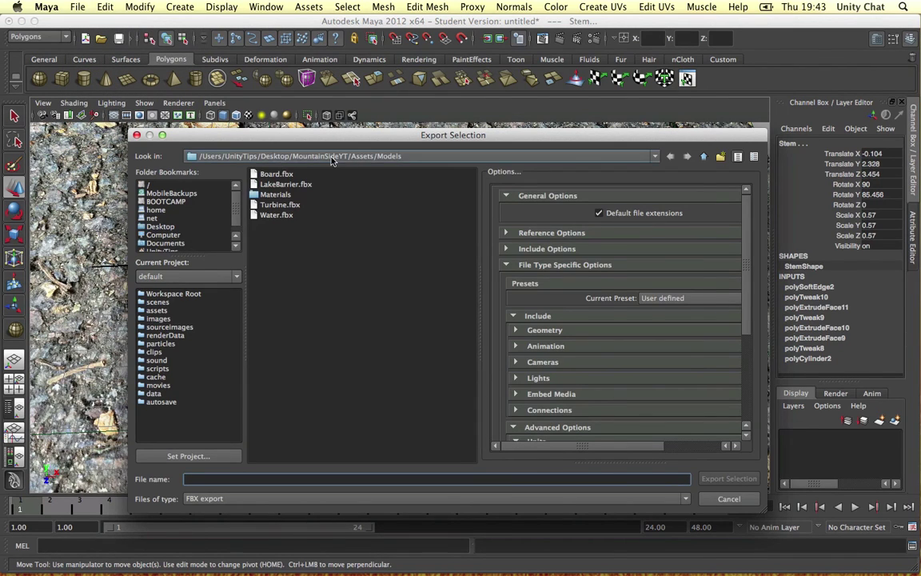
text(Plant1)
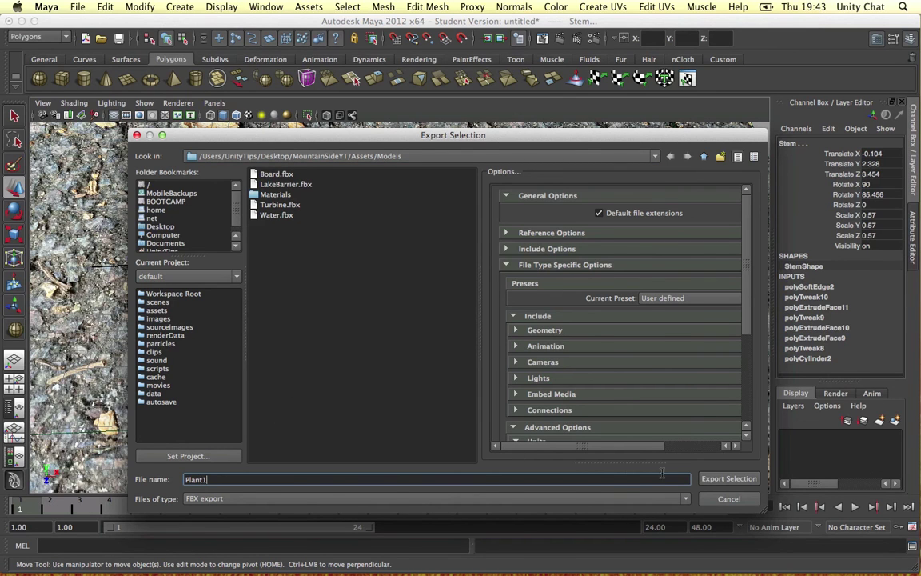
key(Return)
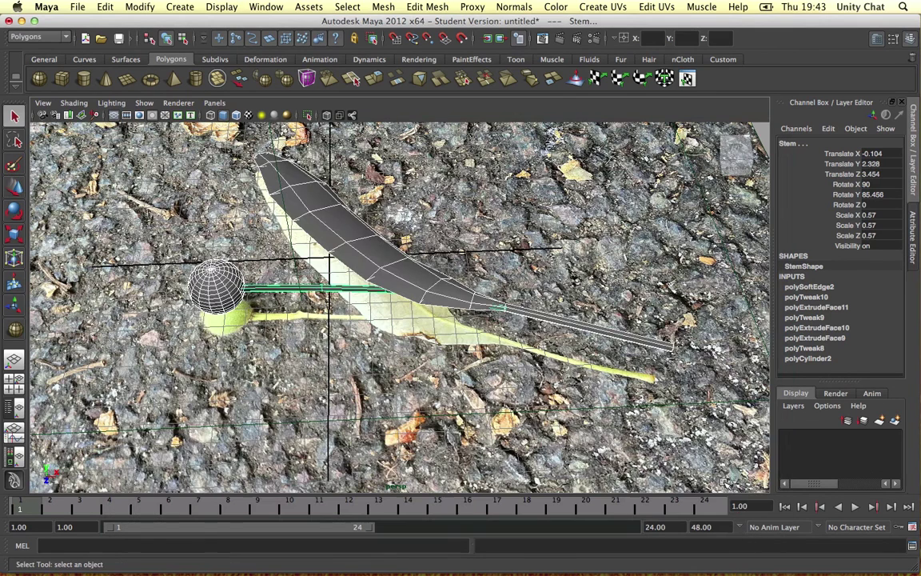
- Switch to Unity, place the Plant1 model in the mountain scene and inspect it up close
key(ctrl+Left)
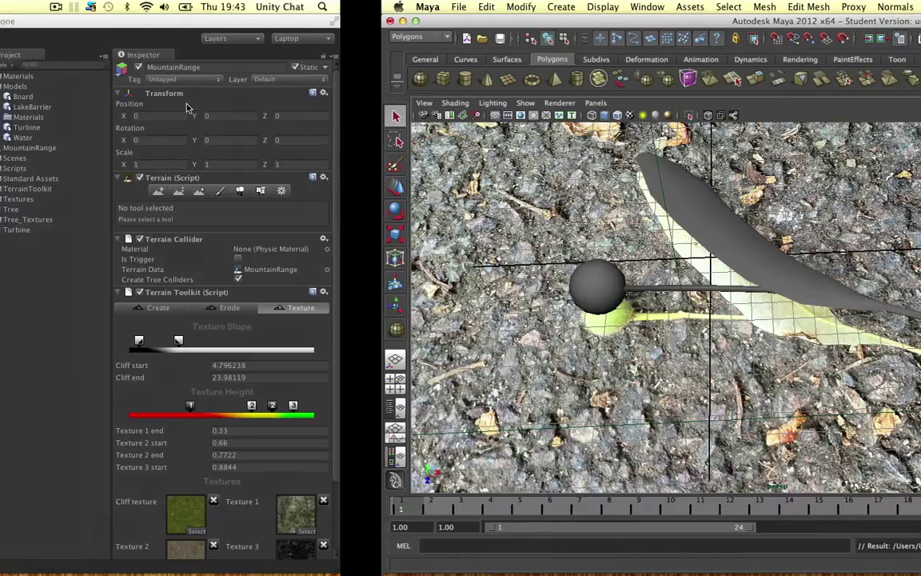
click(345, 222)
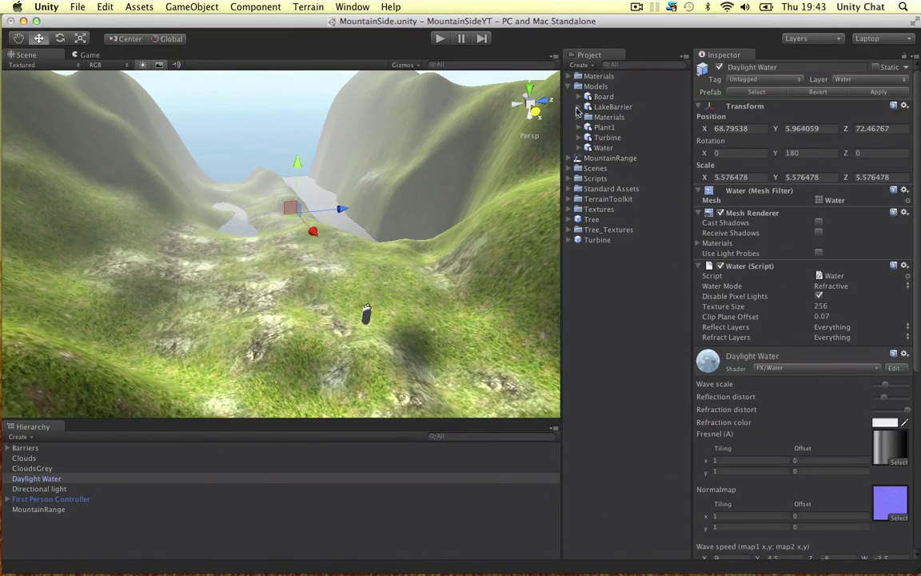
drag(614, 130, 302, 299)
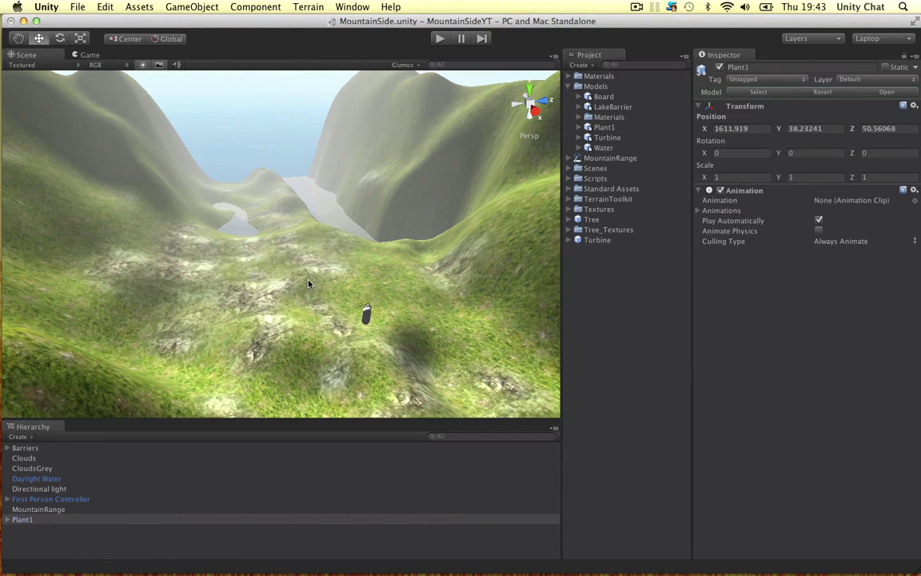
key(f)
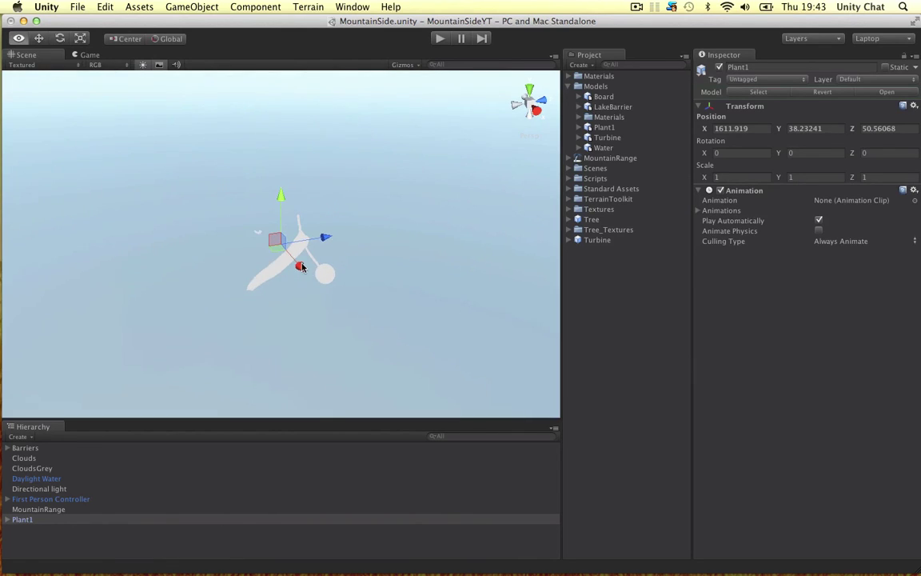
alt+drag(301, 266, 327, 268)
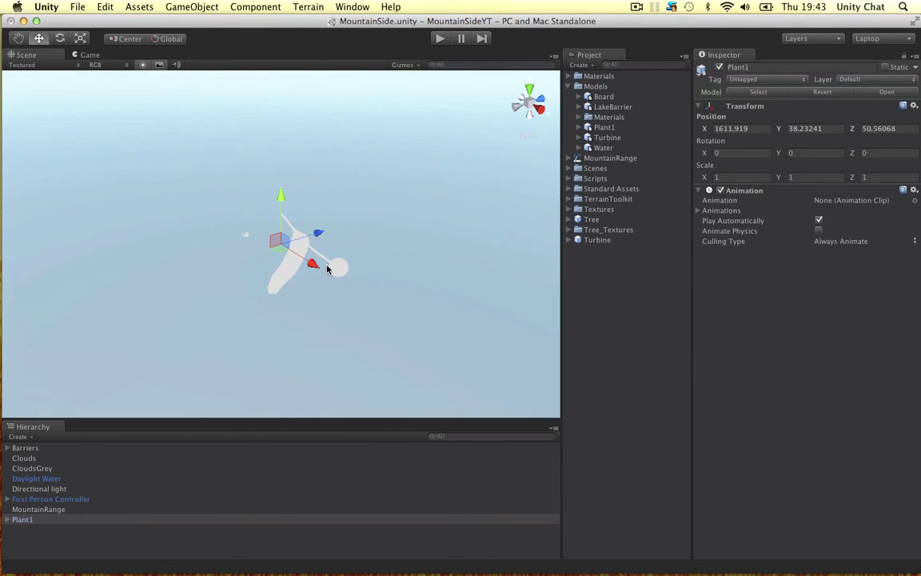
- Delete Plant1 from the Unity scene and switch back to Maya
click(104, 6)
click(117, 107)
key(ctrl+Right)
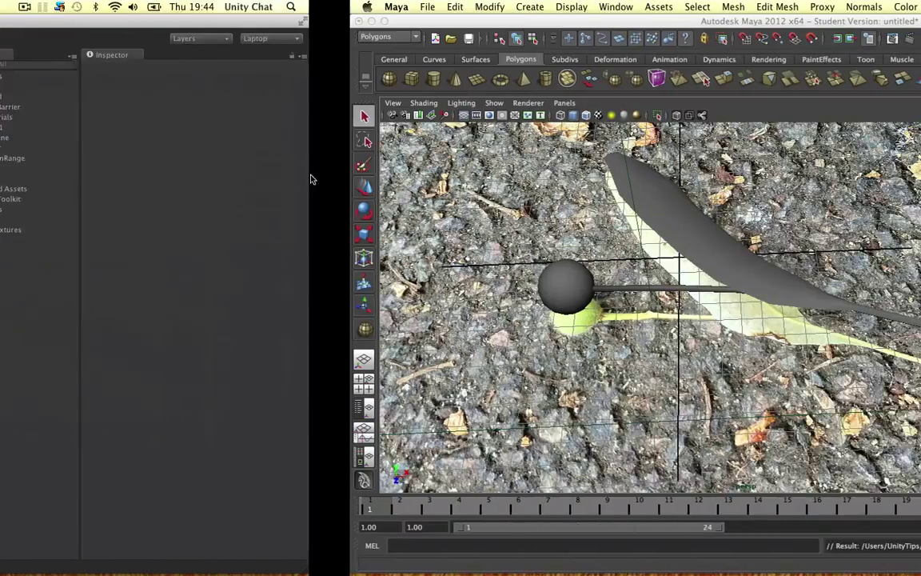
- Dismiss the reference photo preview over Maya, select the leaf, stem and seed together, and group them
key(super+Tab)
click(309, 47)
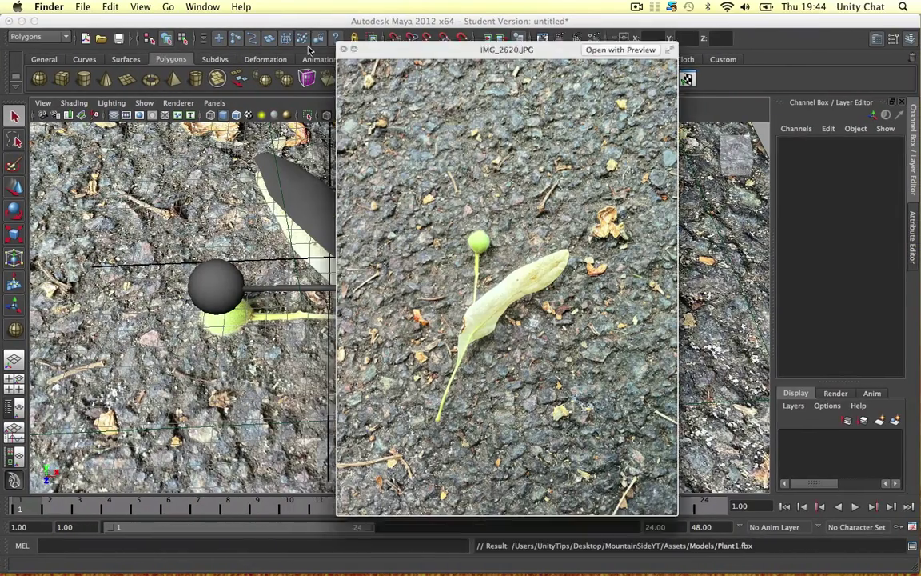
click(262, 186)
key(r)
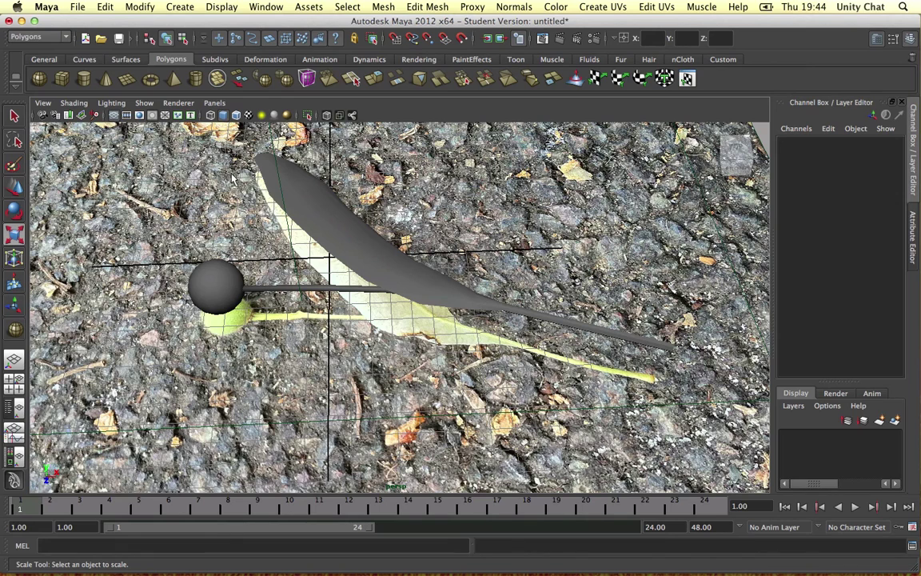
click(299, 208)
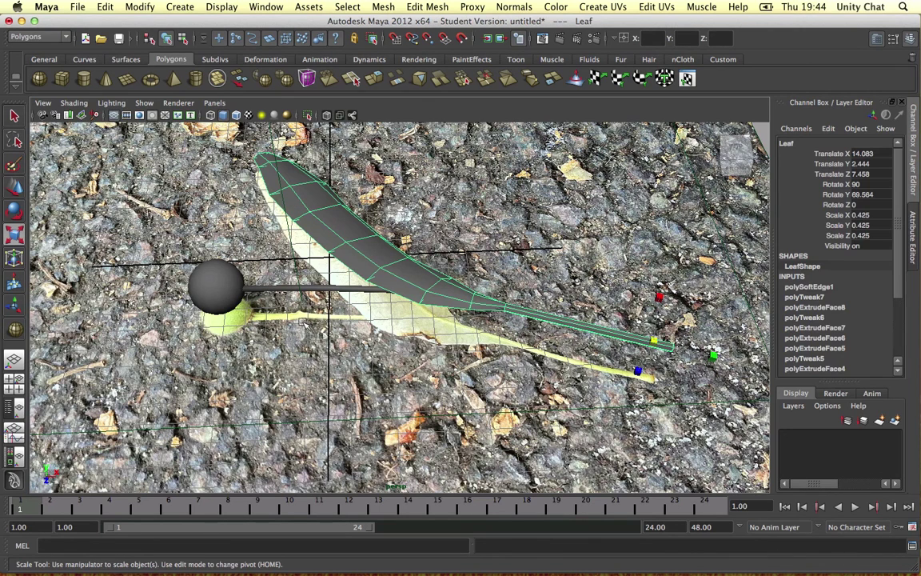
click(236, 286)
key(super+z)
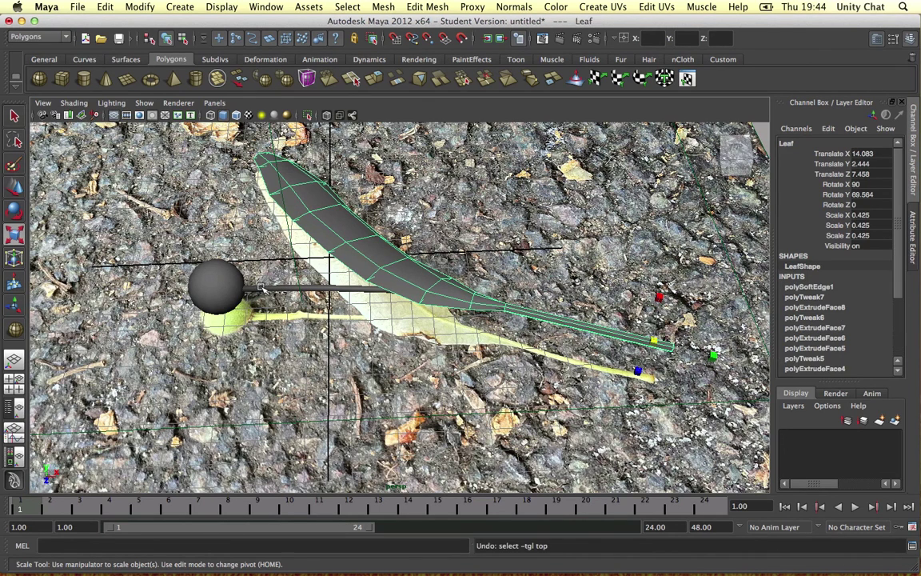
shift+click(257, 289)
shift+click(222, 286)
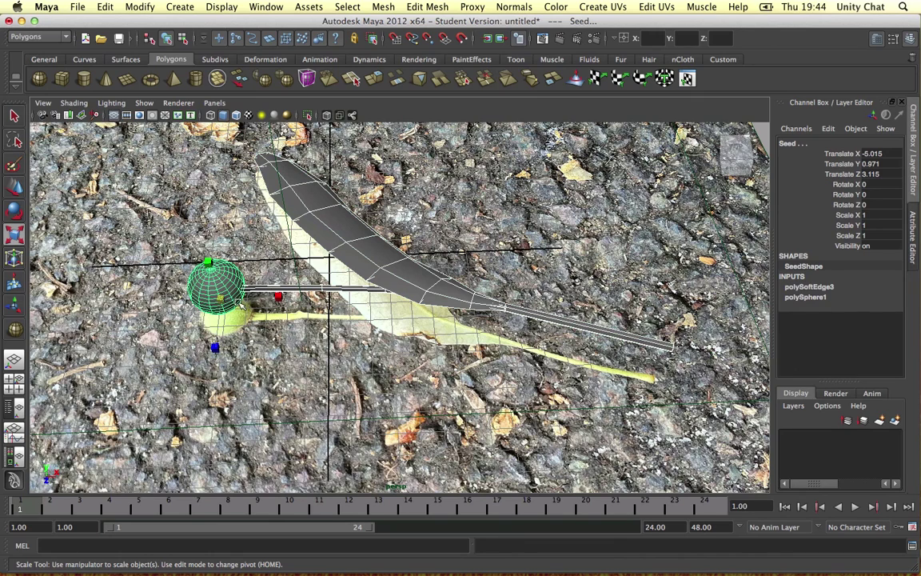
mouse_move(221, 301)
mouse_down()
mouse_move(204, 311)
mouse_move(212, 298)
mouse_move(202, 300)
mouse_up()
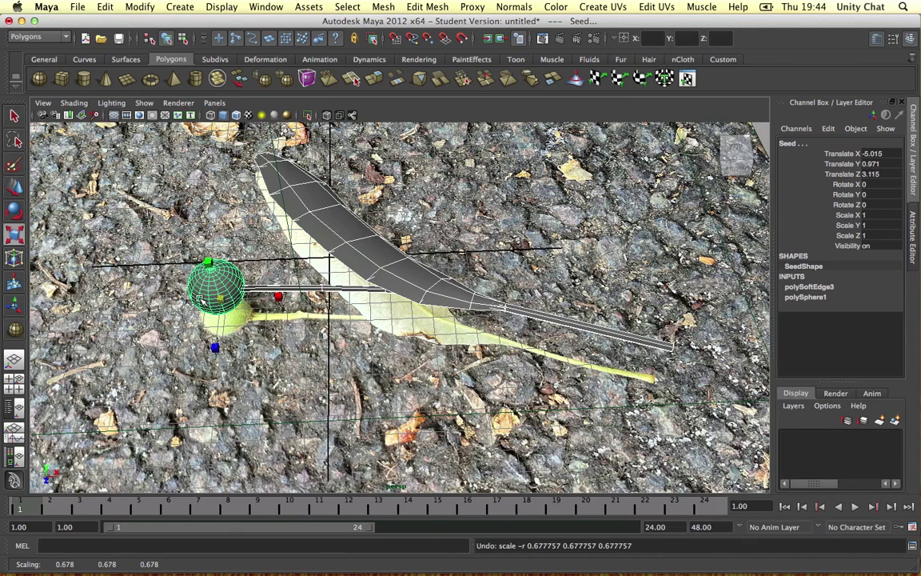
click(114, 6)
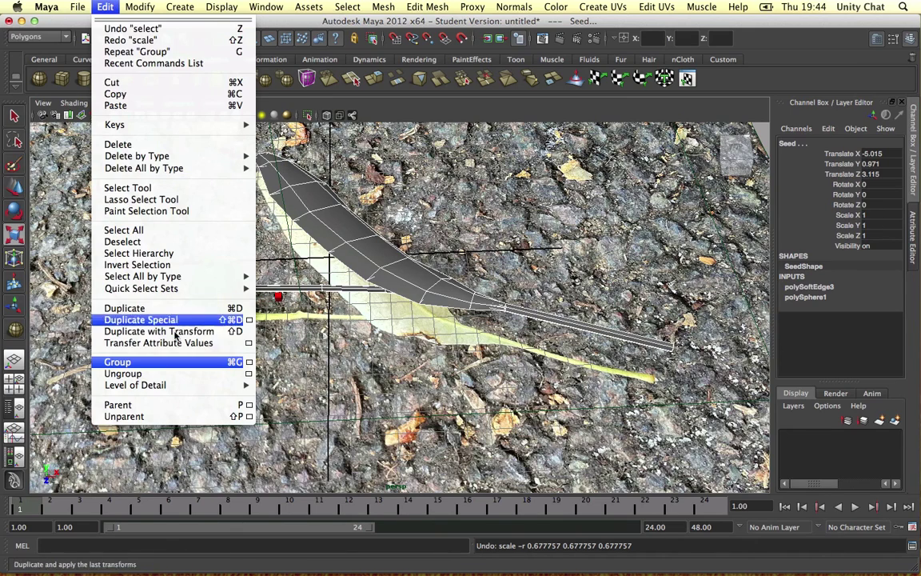
click(111, 362)
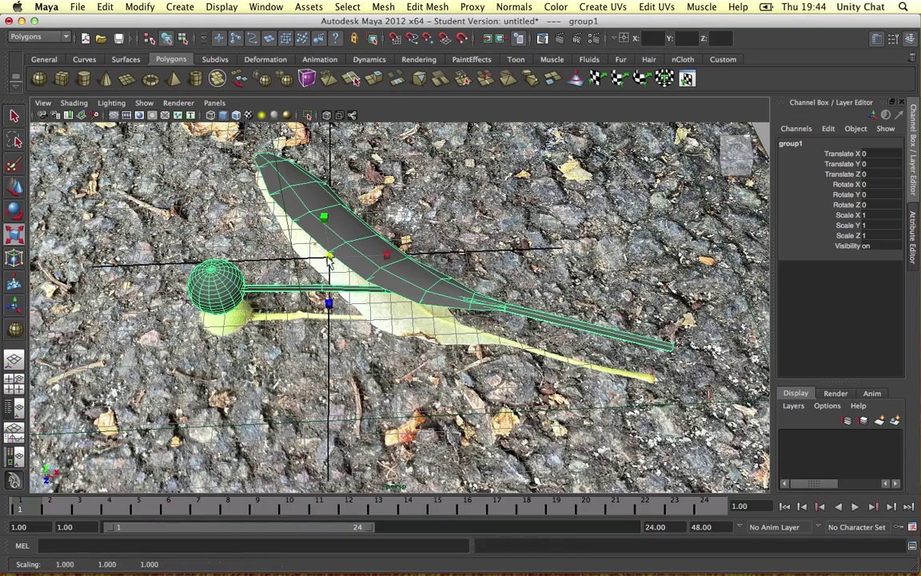
- Scale the grouped plant down uniformly to about 0.138 of its size
drag(289, 240, 12, 323)
key(f)
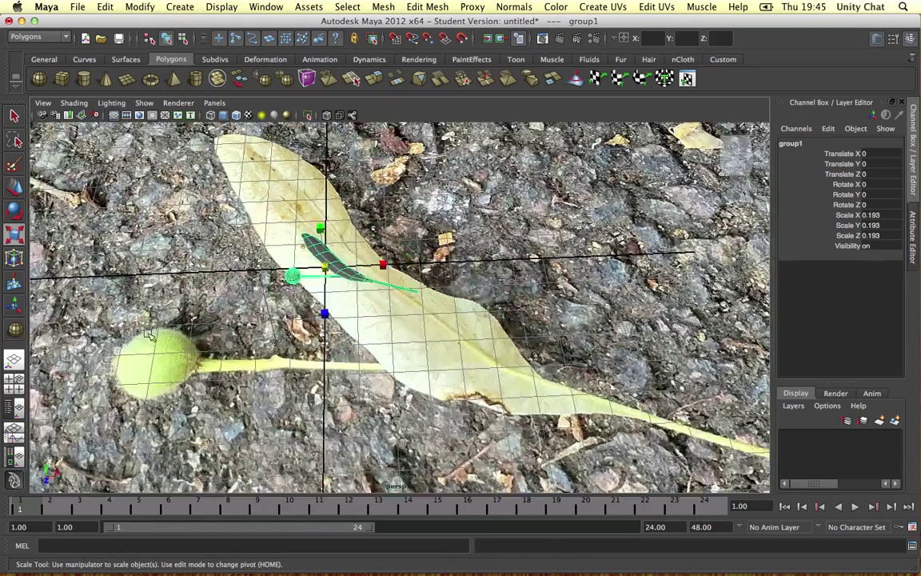
drag(303, 320, 266, 257)
- Ungroup the scaled plant and group its leaf, stem and seed again so the group's scale resets to 1
click(104, 6)
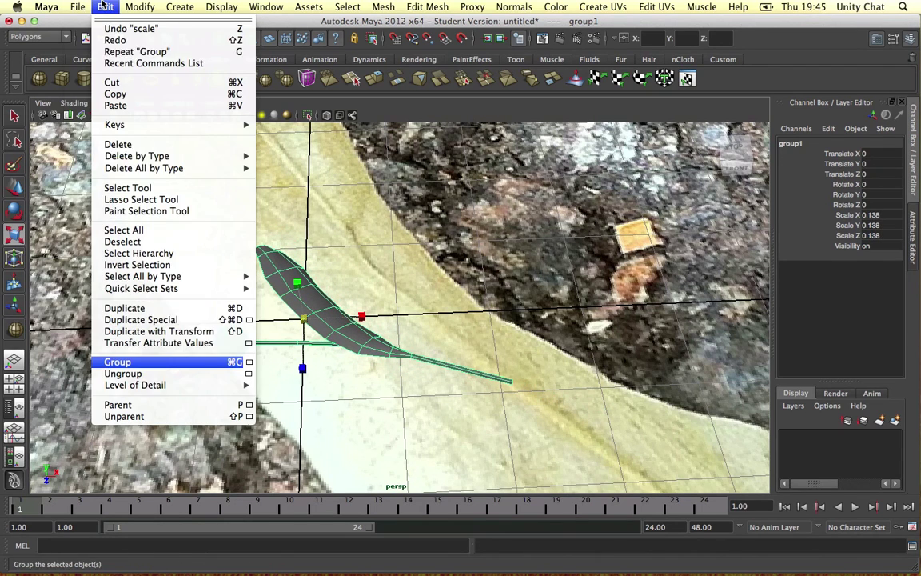
click(137, 376)
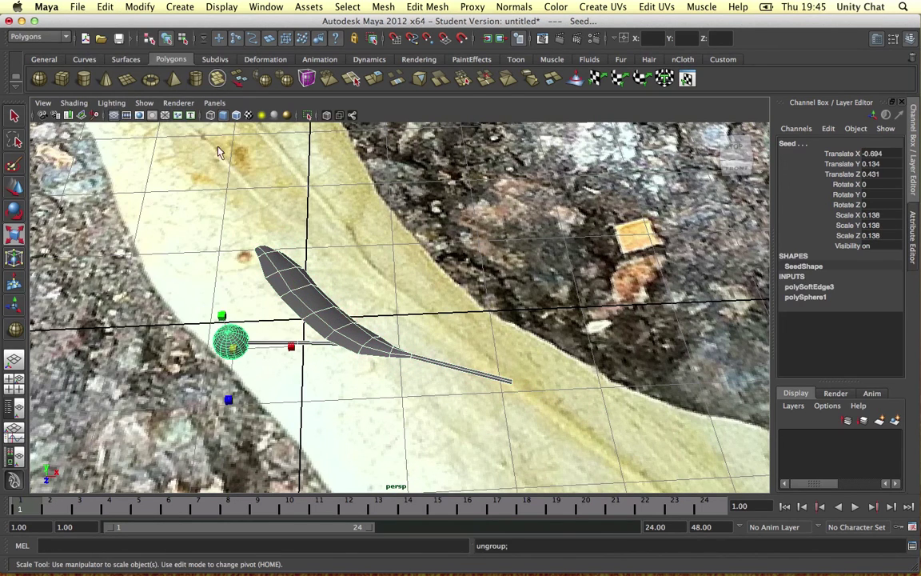
click(105, 7)
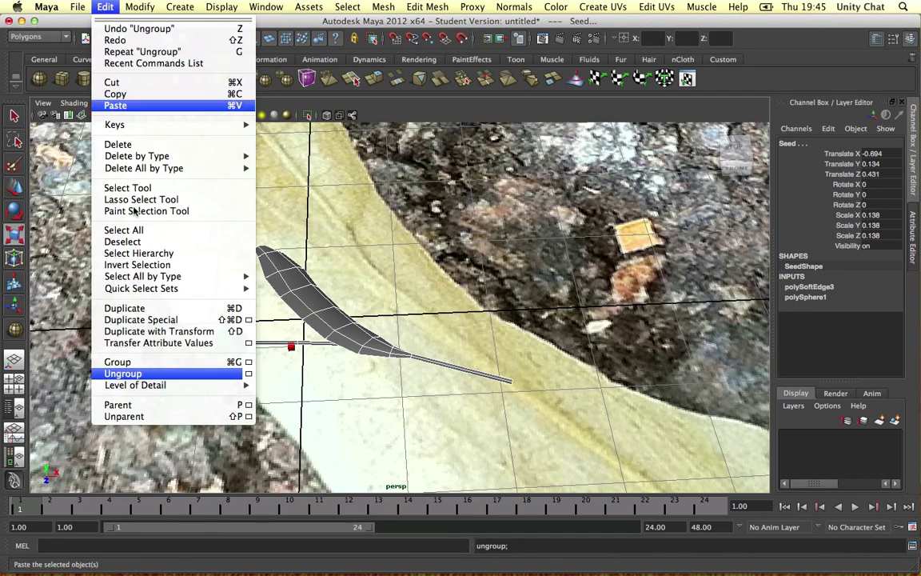
click(160, 361)
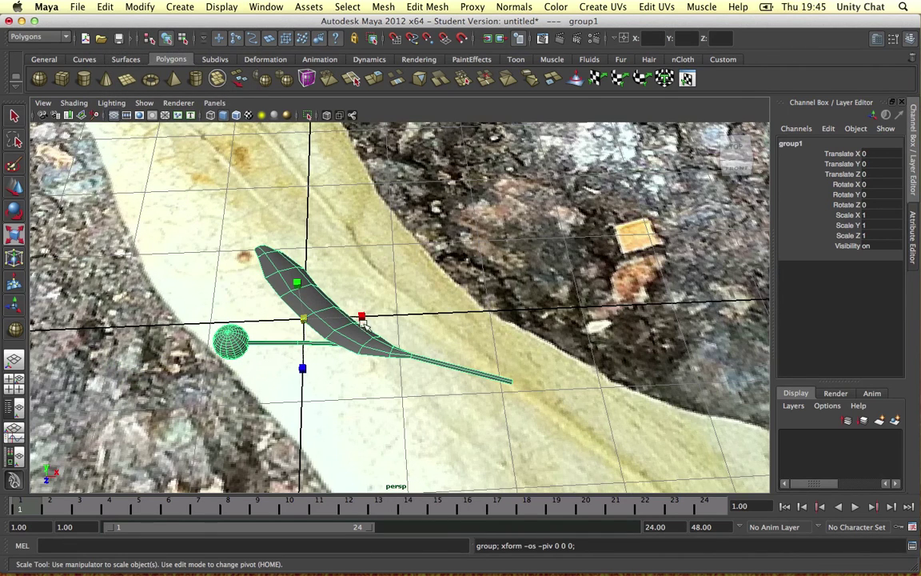
- Export the selected plant group as FBX, overwriting Plant1.fbx in the MountainSideYT project's Assets/Models folder
click(78, 6)
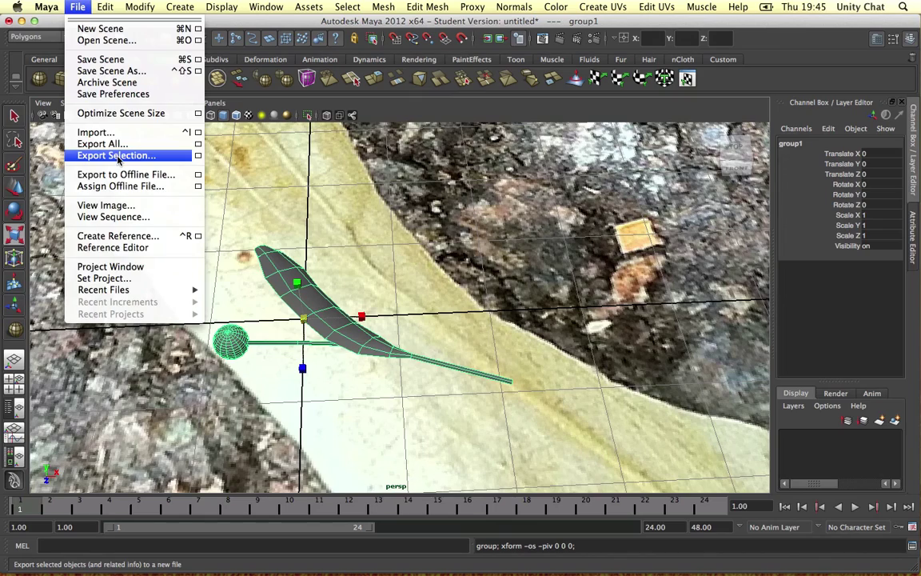
click(112, 154)
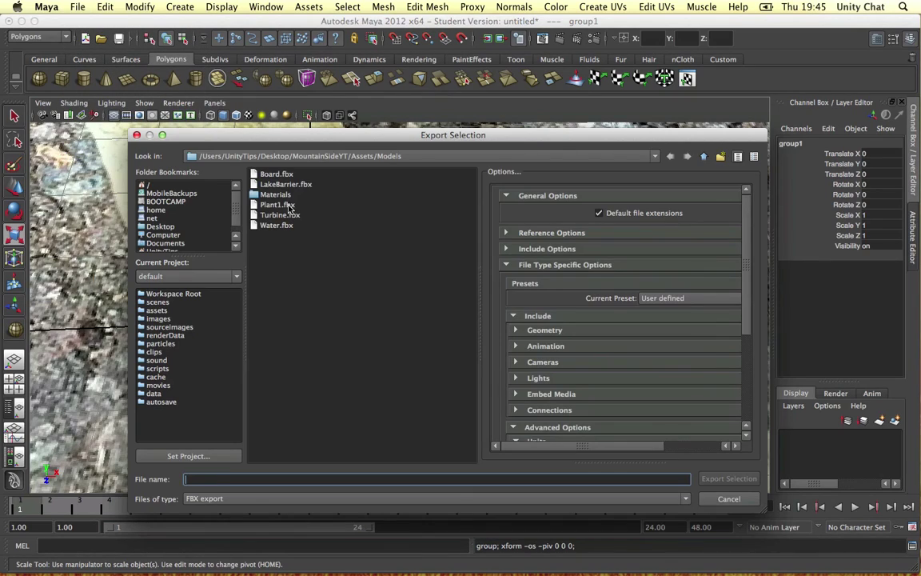
double_click(280, 205)
click(425, 330)
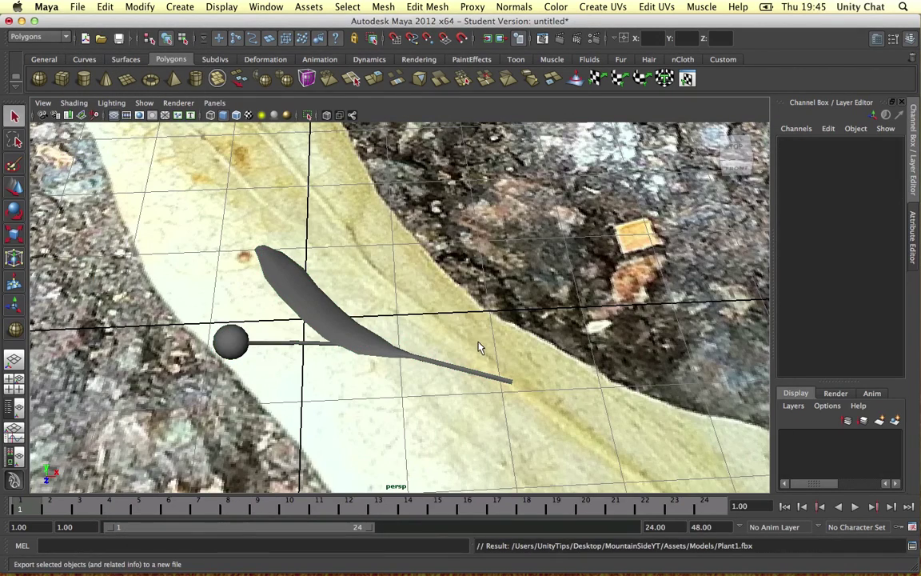
- Switch to Unity, bring the MountainRange terrain into view and place the Plant1 model on the hillside
key(ctrl+Left)
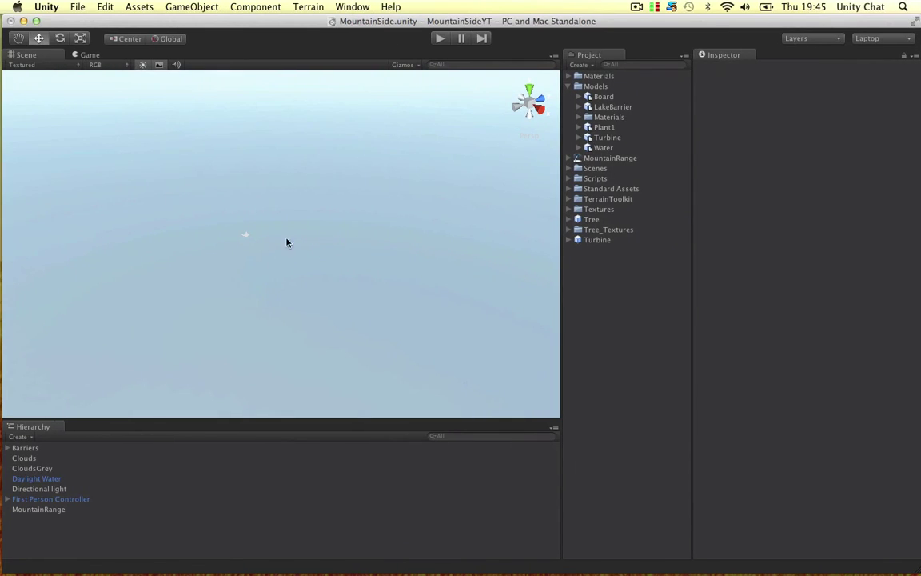
double_click(36, 509)
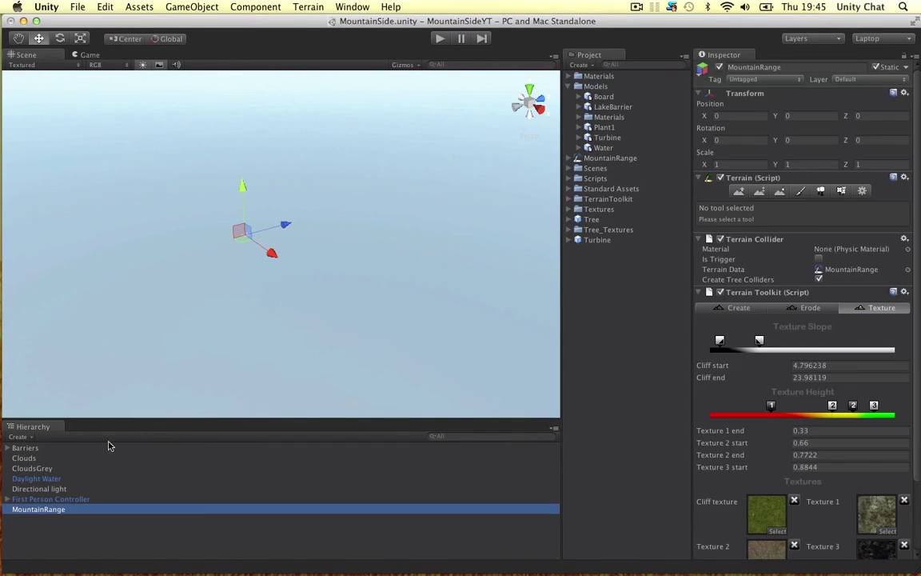
scroll(297, 239, up, 10)
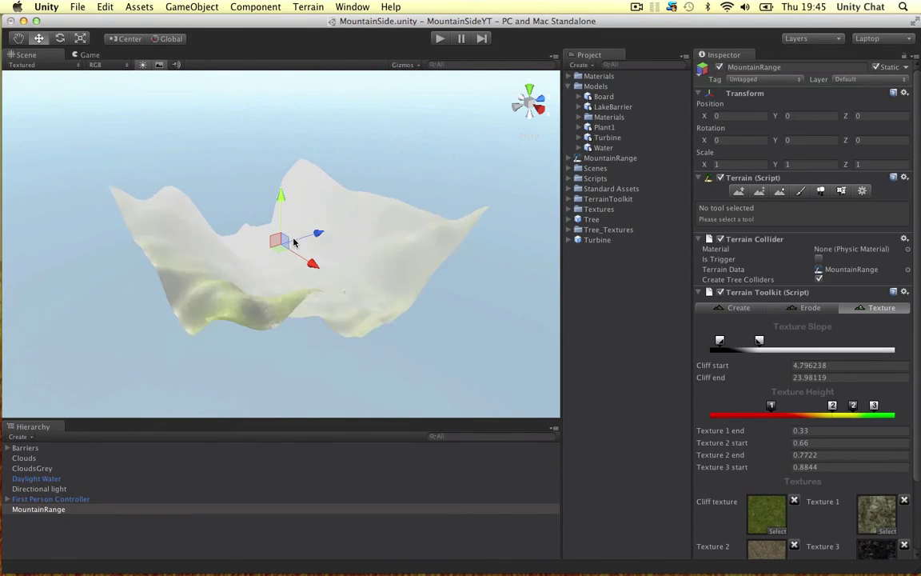
right_drag(379, 299, 494, 173)
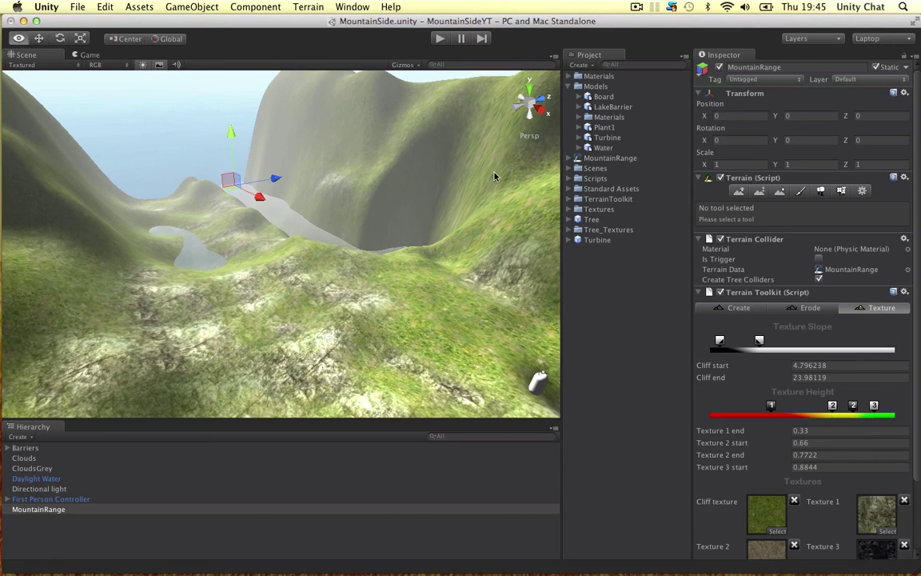
click(603, 128)
drag(604, 128, 335, 272)
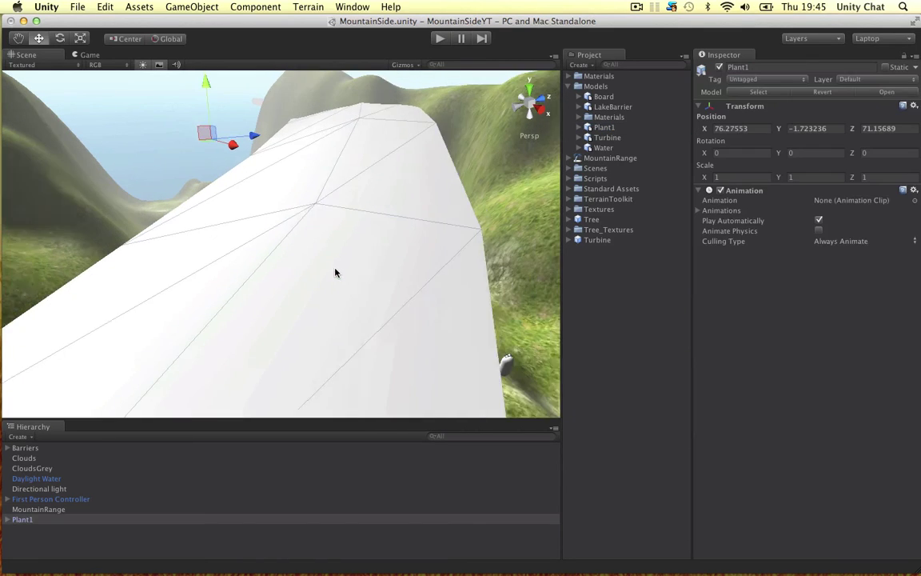
- Scale Plant1 down uniformly to about 0.075 and move it above the ground to about X 81.5, Y 16.3
key(r)
drag(207, 148, 182, 194)
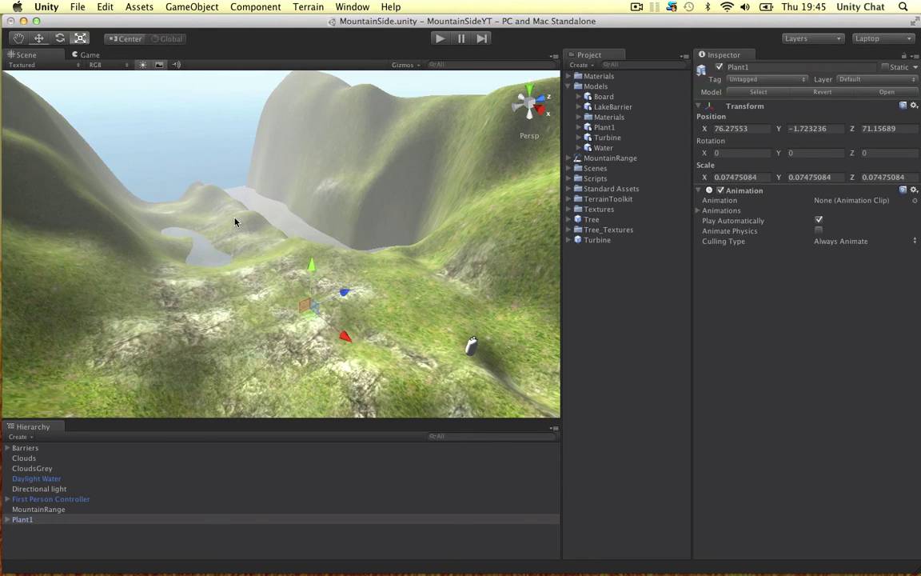
drag(311, 266, 324, 184)
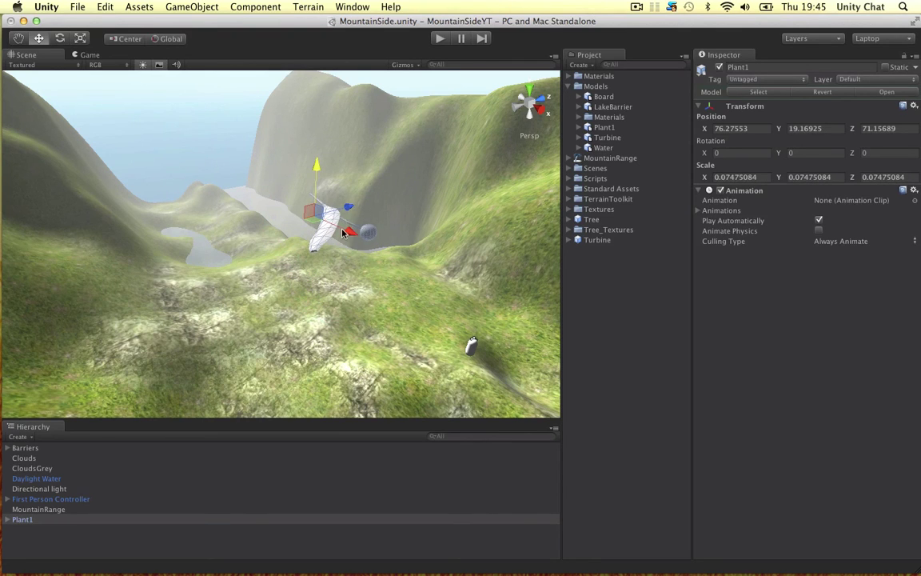
drag(342, 233, 334, 197)
- Check the plant's orientation in Maya, return to Unity and set Plant1's Z rotation to 90
key(ctrl+Right)
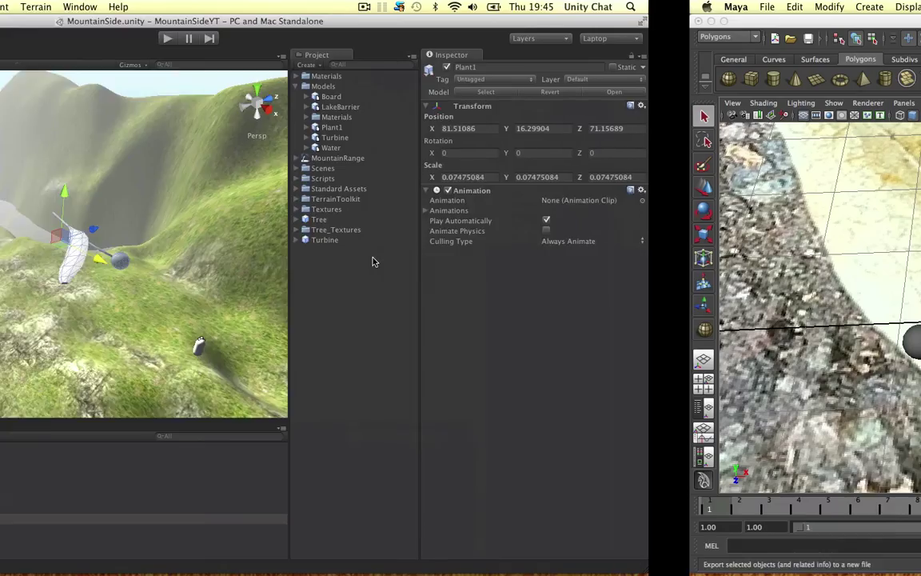
scroll(422, 275, down, 5)
scroll(402, 296, down, 4)
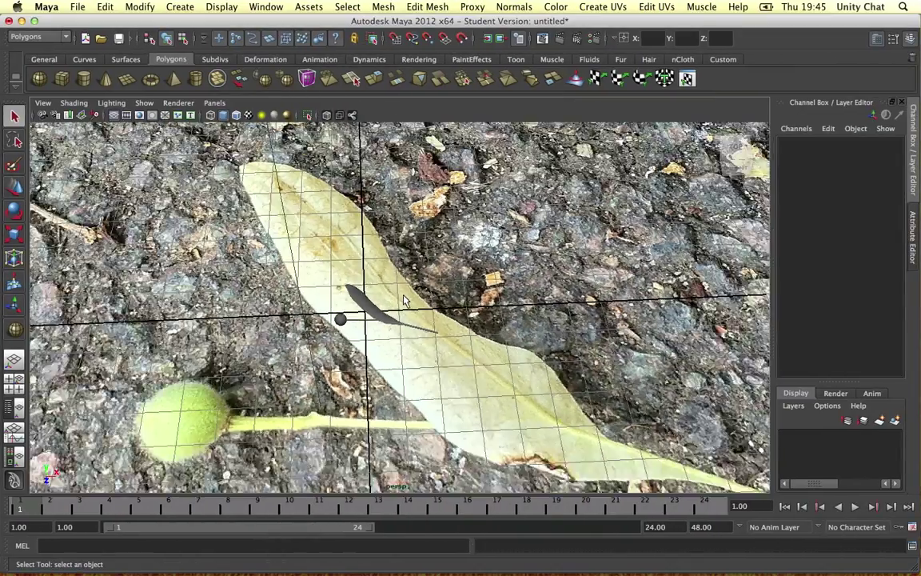
key(ctrl+Left)
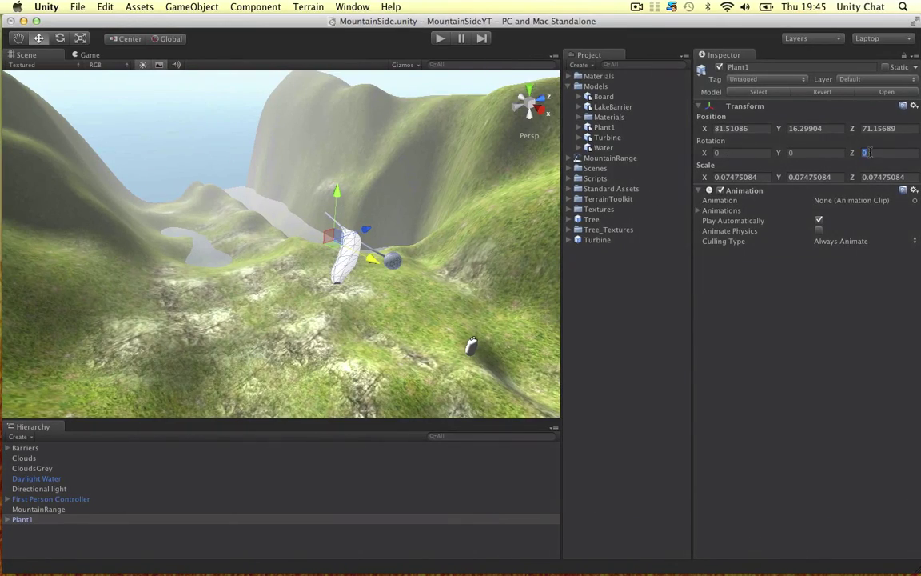
text(90)
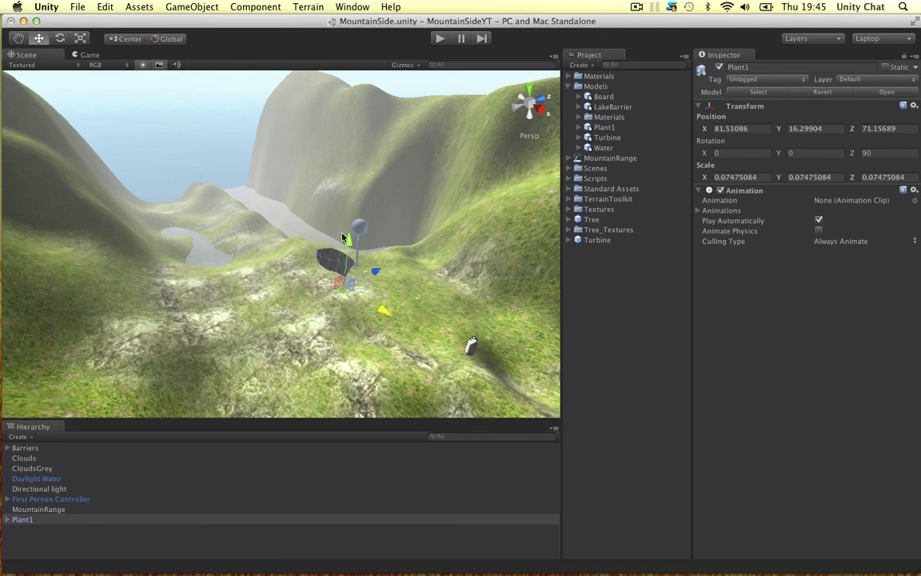
- Scale Plant1 down further to about 0.037 and move it onto the hillside at about X 85.8, Y 20.3
drag(348, 231, 325, 231)
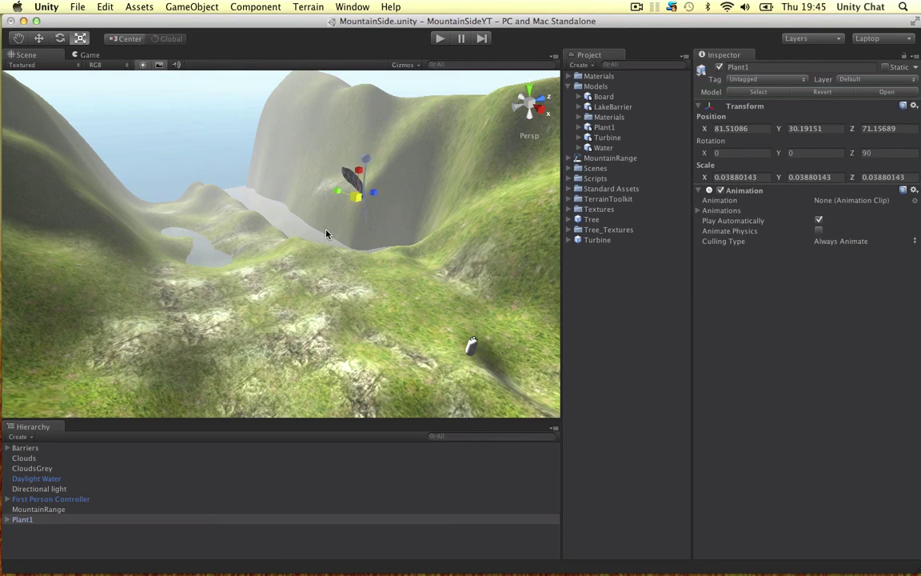
key(w)
drag(360, 157, 364, 222)
drag(376, 256, 407, 266)
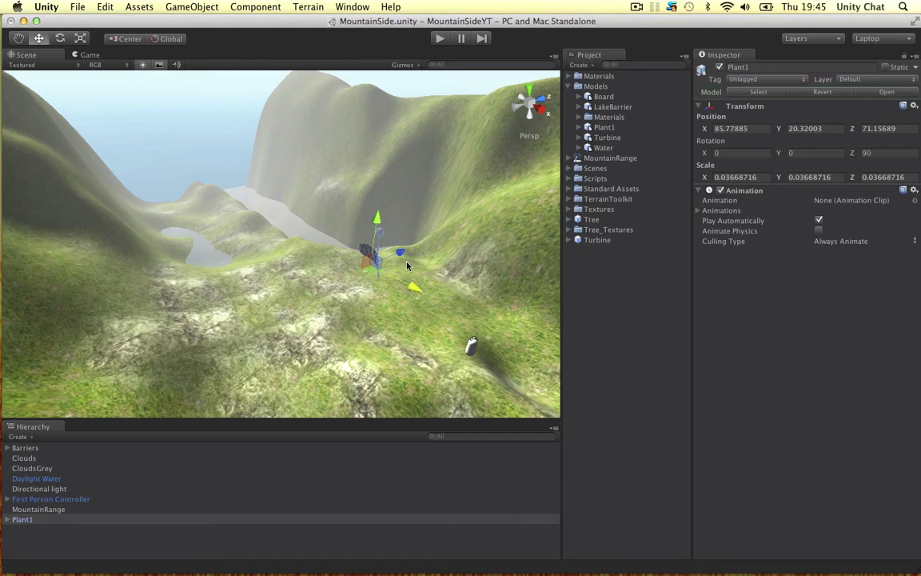
- Run the game and walk around Plant1 to examine its size and shading from several sides
click(434, 40)
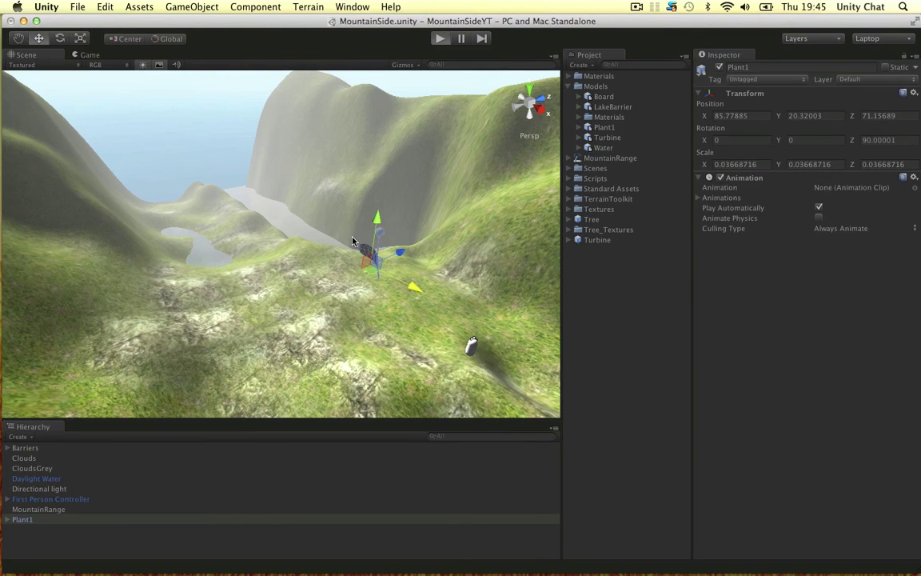
key(w)
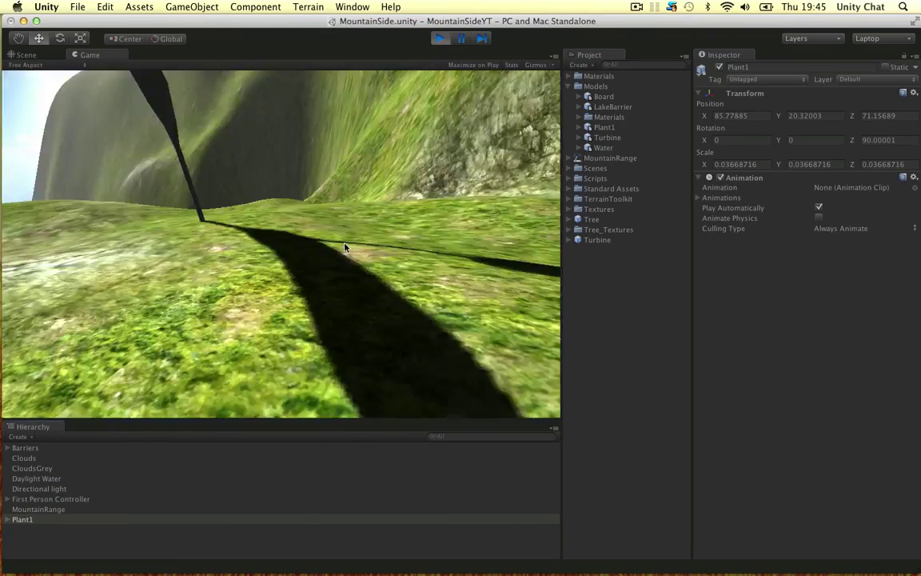
key(a)
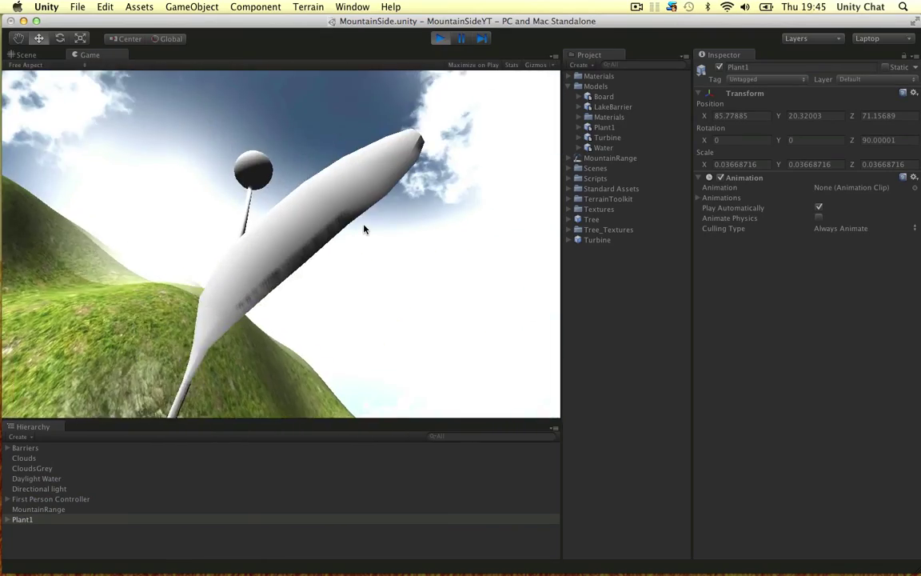
key(w)
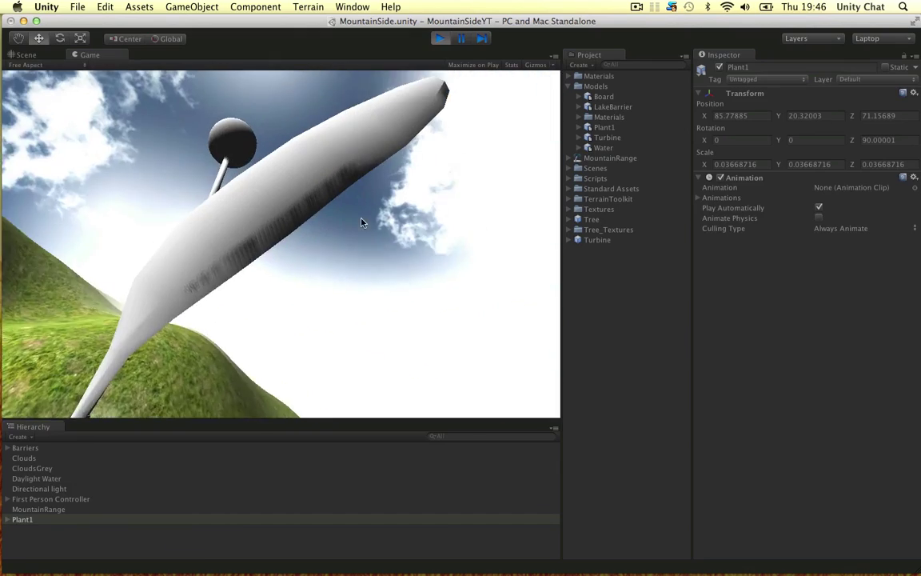
key(a)
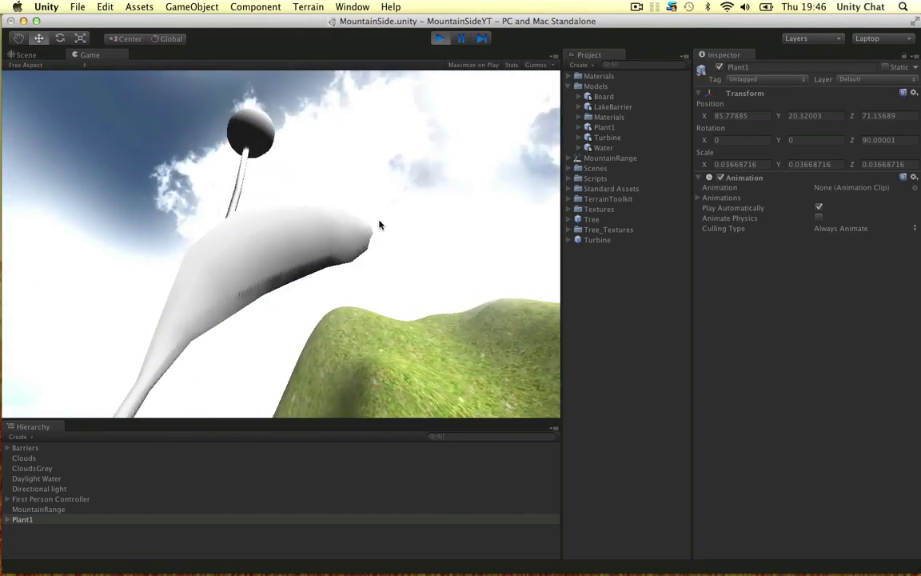
key(a)
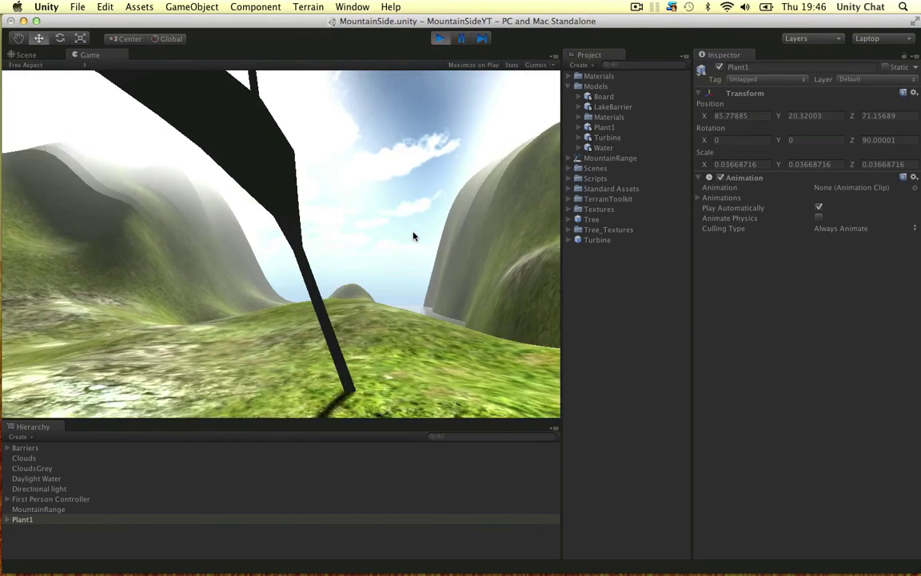
- Walk around Plant1 in the running game to view its stem, leaf and seed against the sky, and stop the game
key(a)
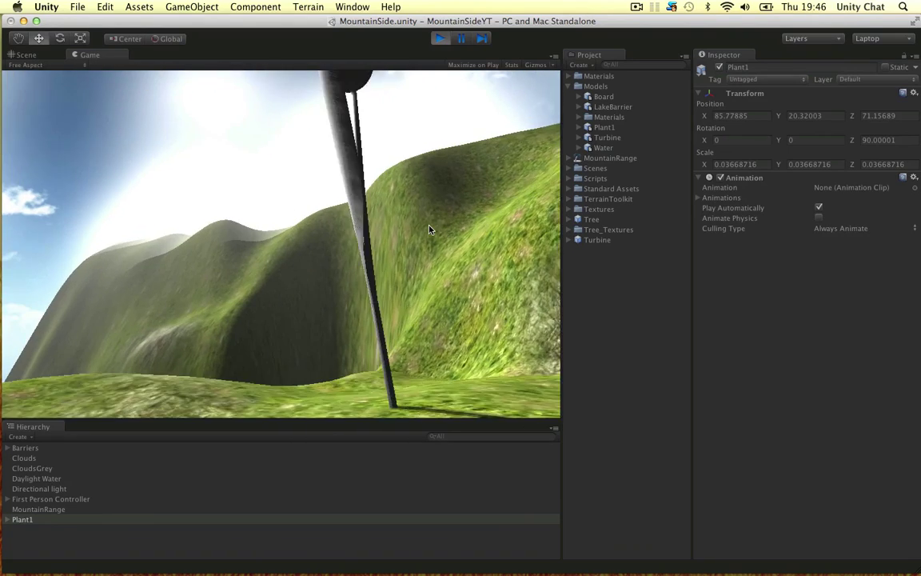
key(a)
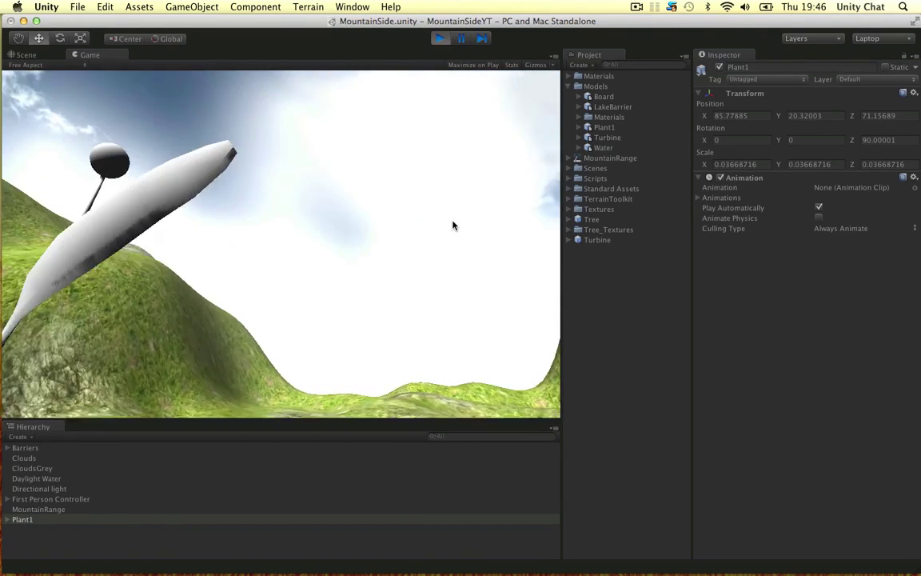
key(a)
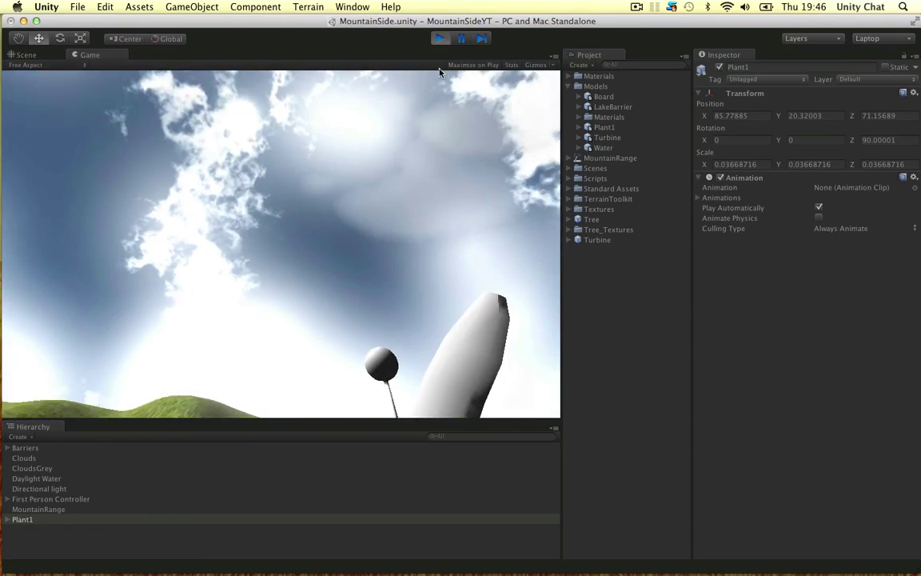
click(439, 38)
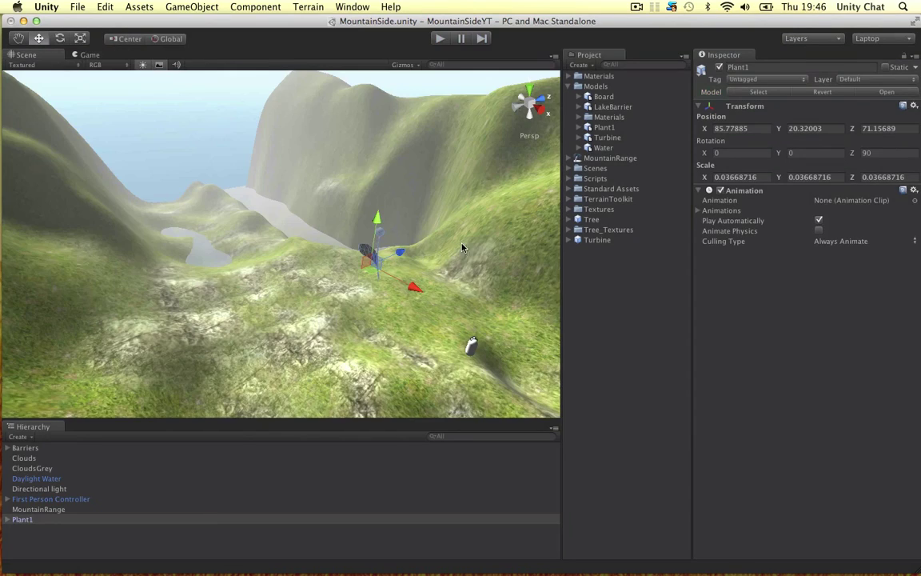
- Raise Plant1 out of the hillside to about Y 24.9 and frame it in the scene
right_drag(433, 256, 428, 228)
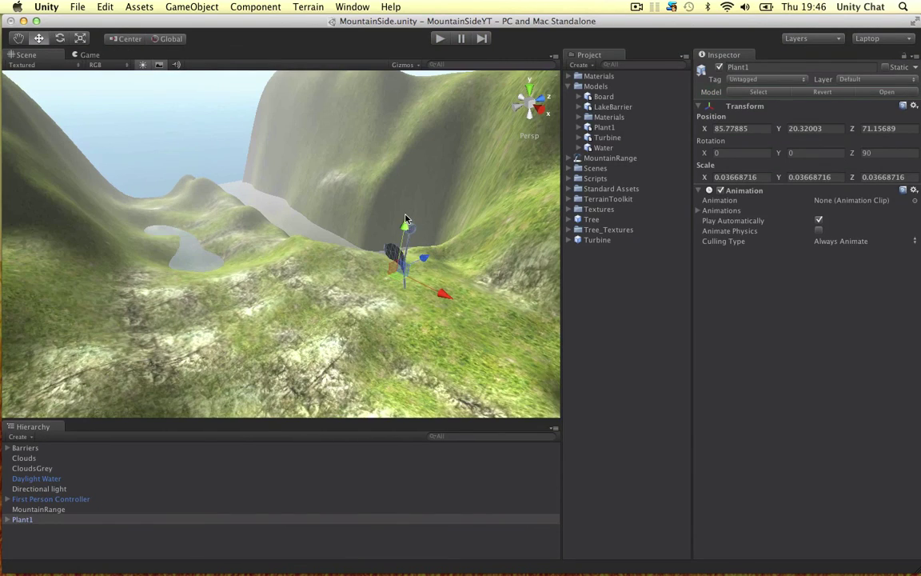
drag(405, 222, 410, 187)
key(f)
alt+drag(338, 218, 347, 223)
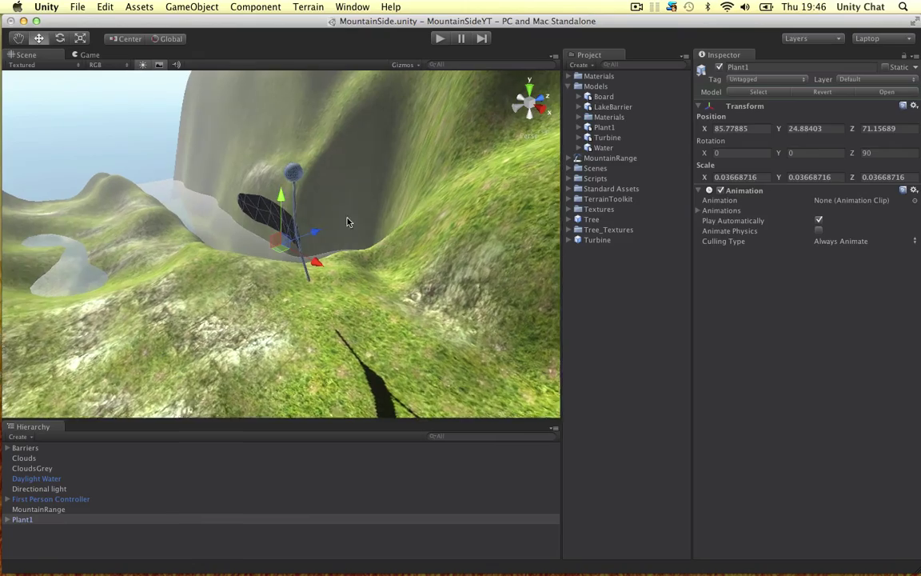
- Examine the plant's leaf from several sides in the scene, checking the shading at its blunt tip
click(341, 168)
alt+drag(280, 218, 368, 265)
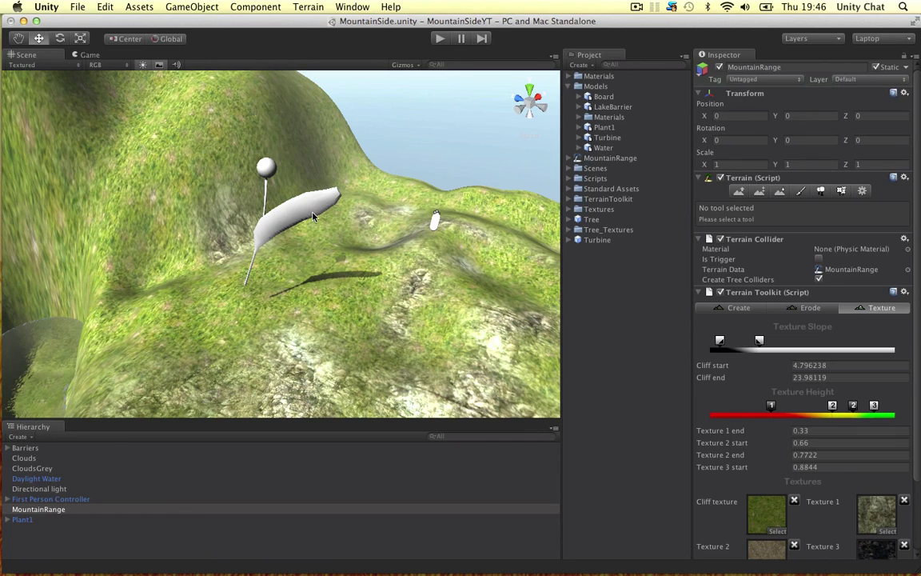
click(287, 224)
click(348, 155)
scroll(319, 197, up, 3)
click(294, 197)
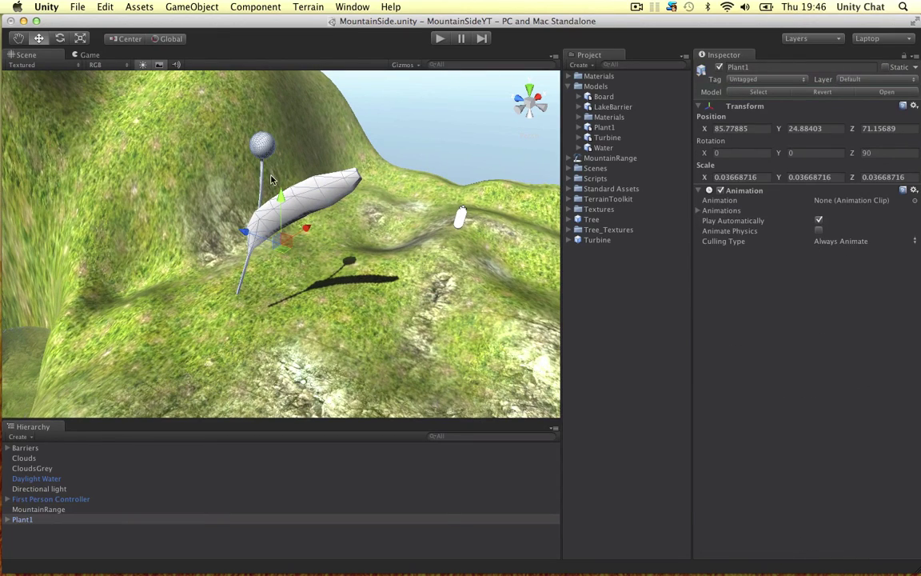
alt+drag(390, 246, 350, 172)
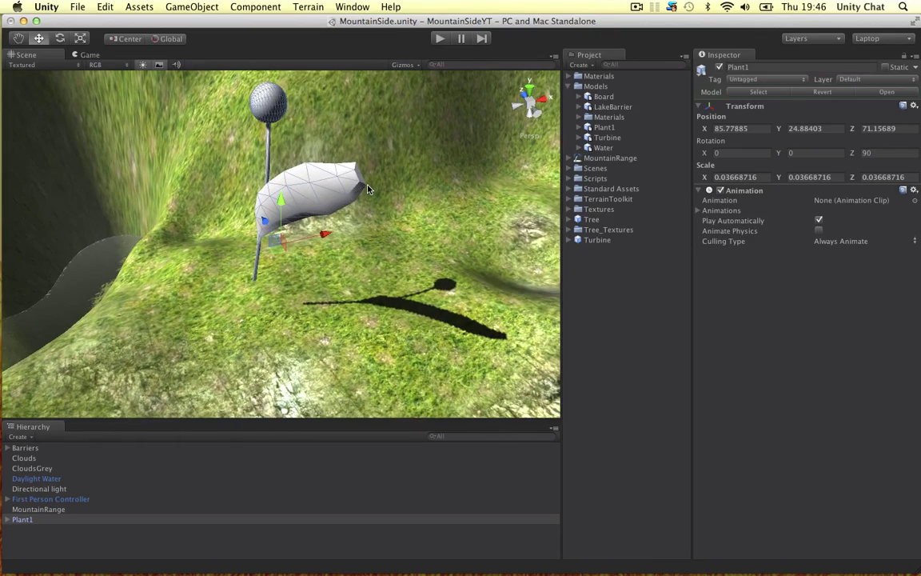
- Switch to Maya and soften the edges at the blunt tip of the leaf
key(ctrl+Right)
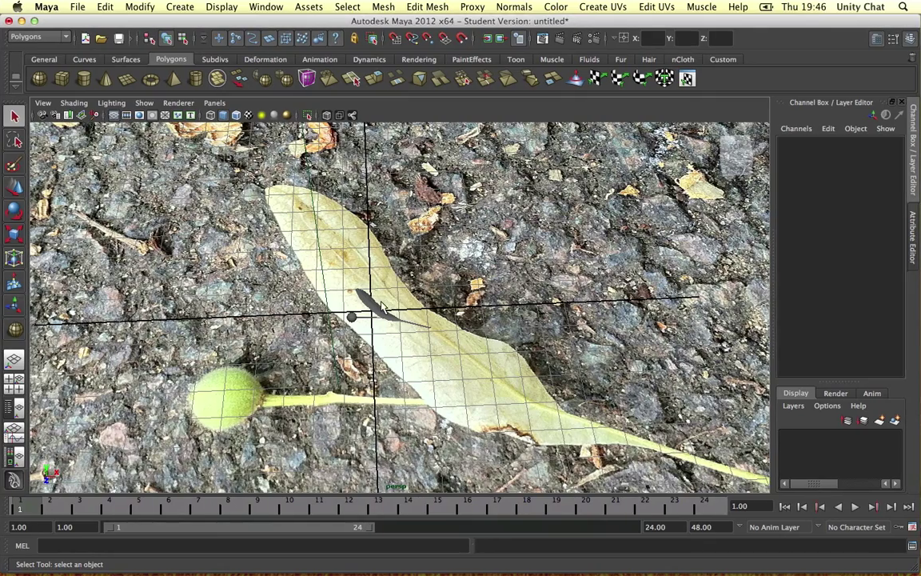
click(380, 308)
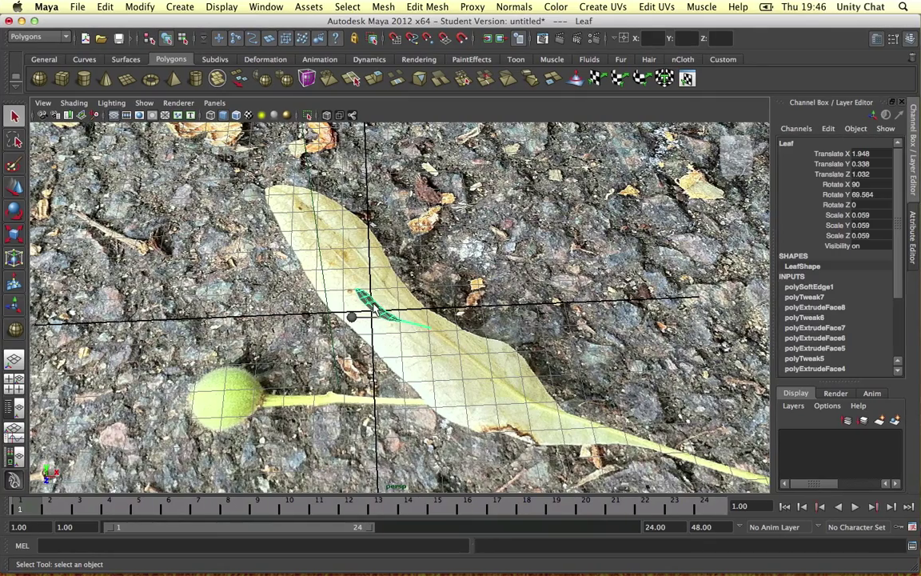
scroll(371, 298, up, 10)
alt+drag(334, 276, 477, 225)
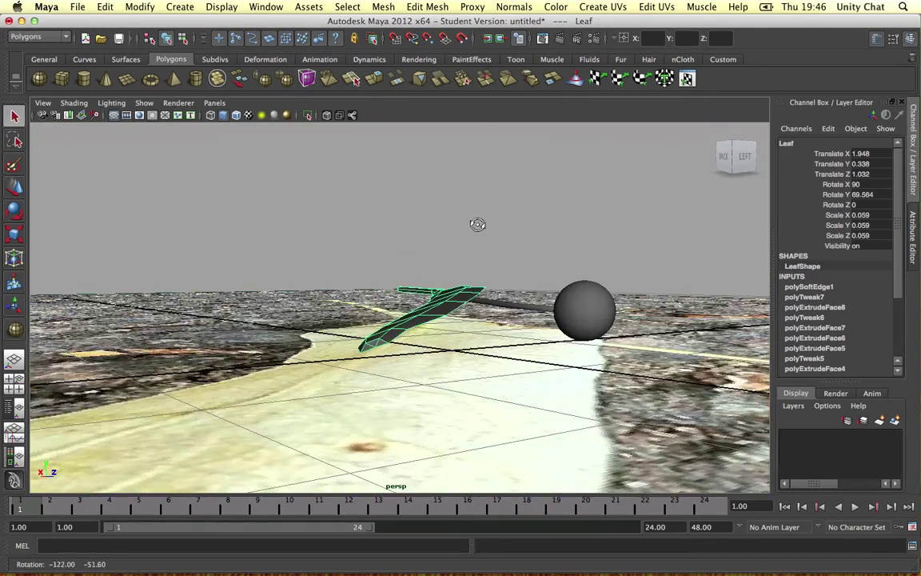
scroll(400, 298, up, 5)
right_drag(394, 341, 400, 317)
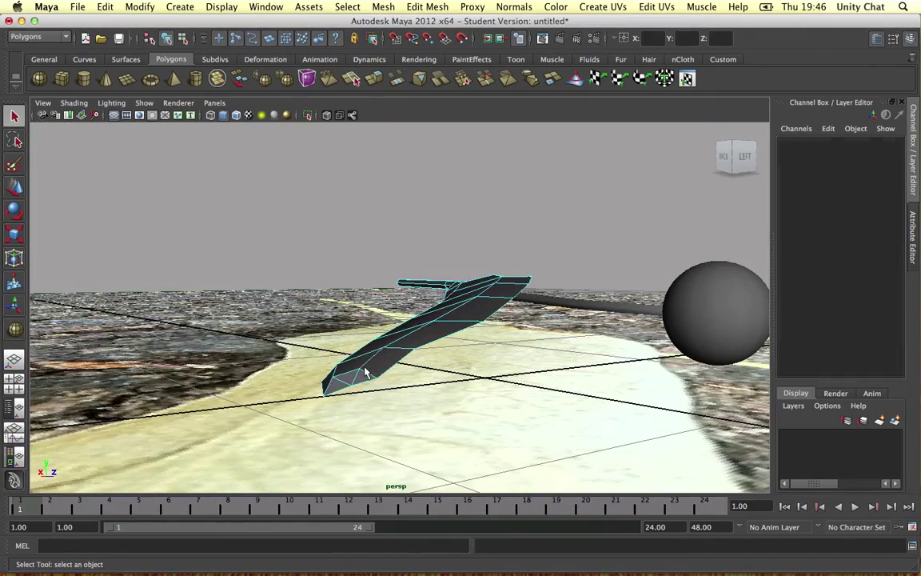
click(366, 372)
click(496, 6)
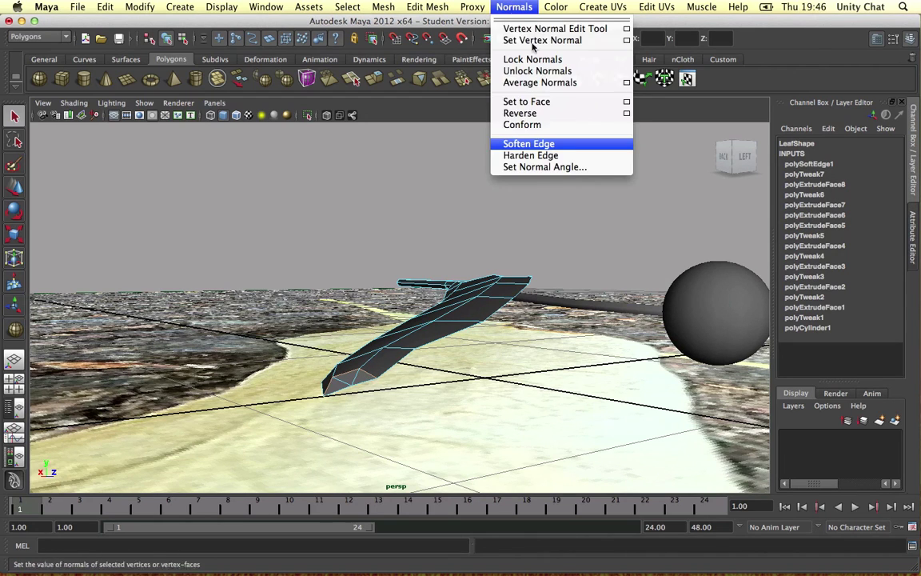
click(536, 143)
- Return to object selection, select the leaf, stem and seed together, and export the selection over the existing Plant1 file
right_drag(413, 345, 438, 324)
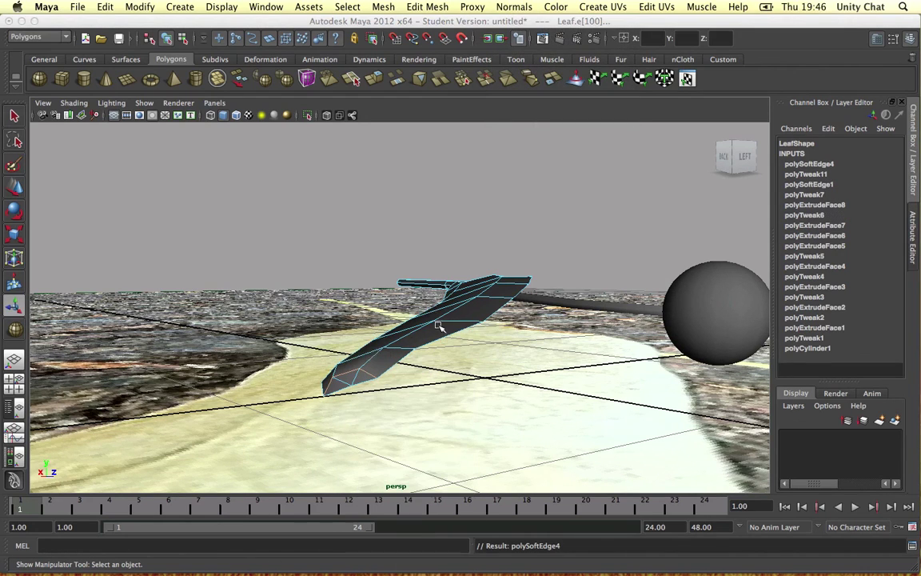
click(371, 317)
click(405, 340)
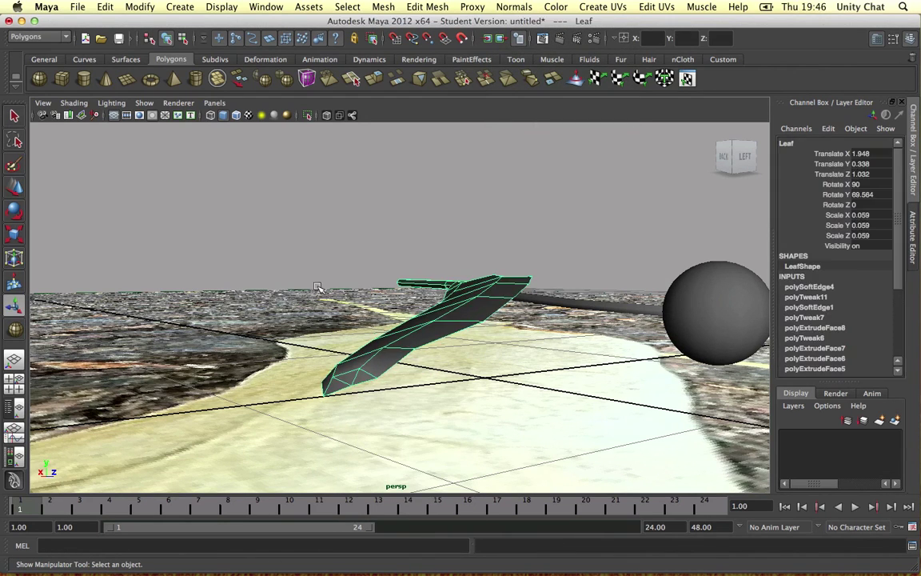
click(79, 7)
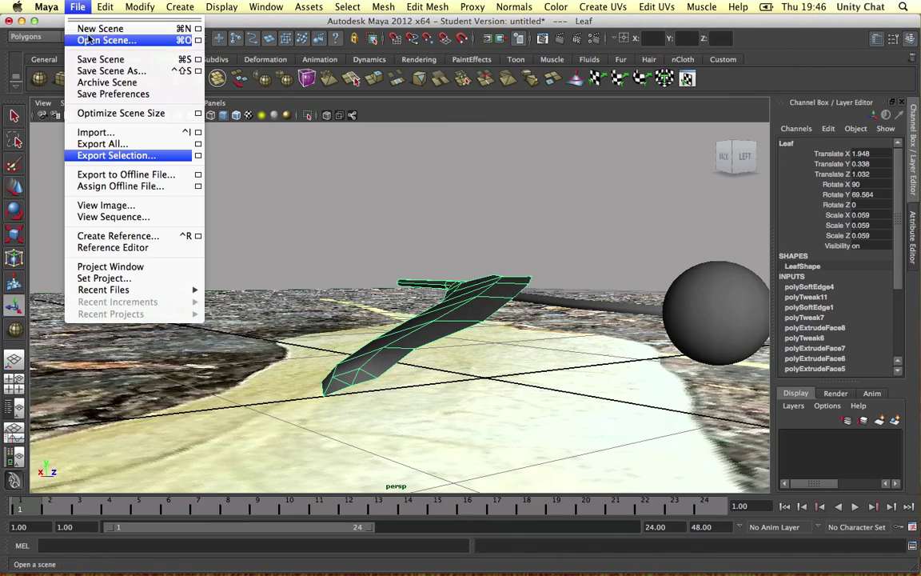
click(574, 303)
click(678, 308)
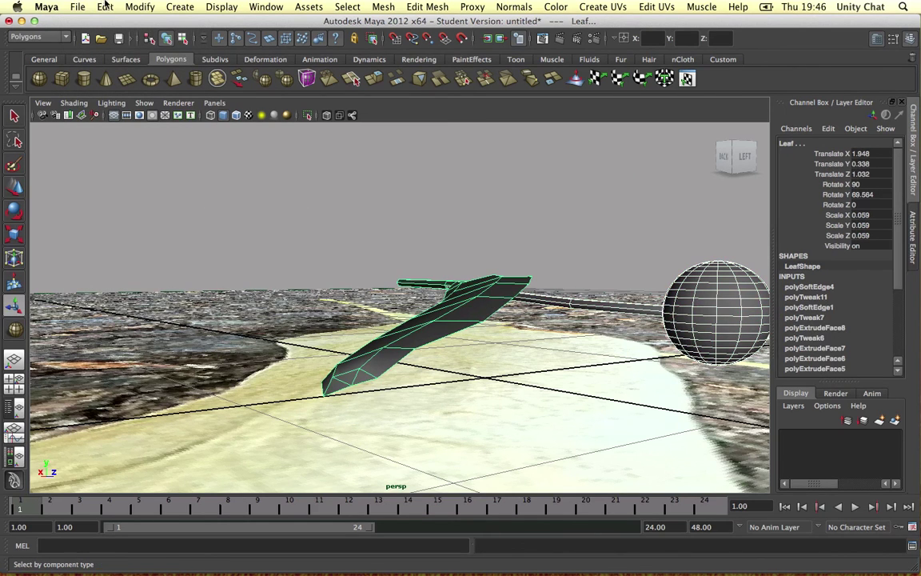
click(76, 7)
click(120, 156)
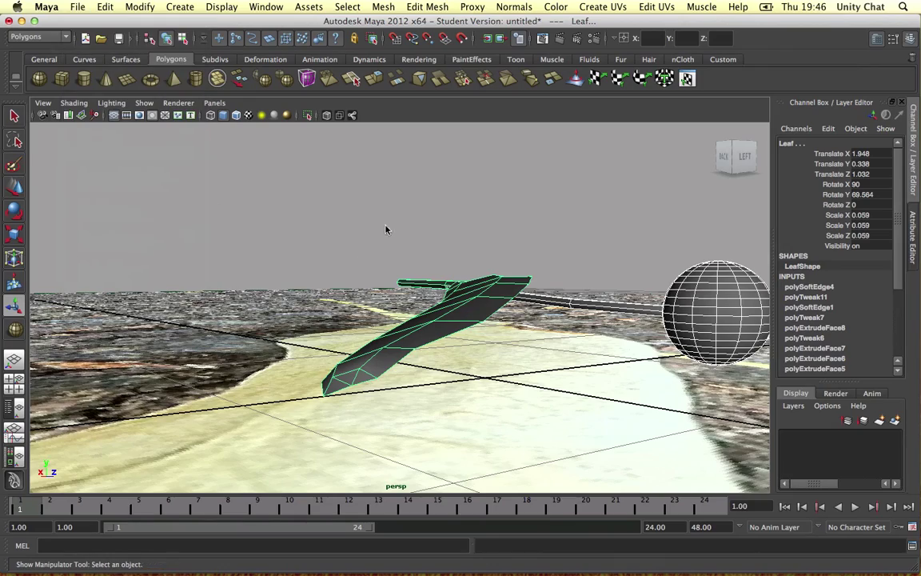
double_click(272, 206)
click(418, 328)
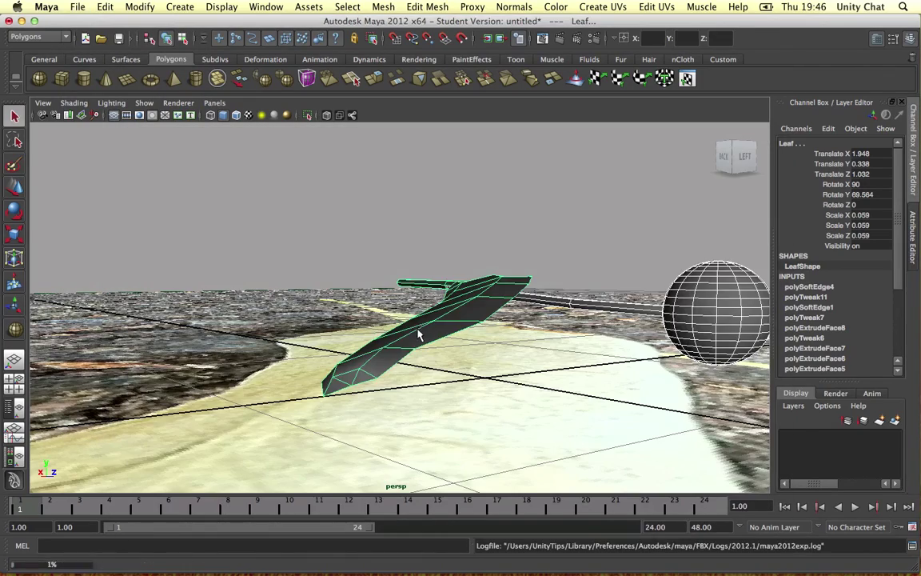
- Return to Unity and inspect the updated plant from several sides, checking the leaf's smoothed shading
mouse_move(1, 1)
click(250, 66)
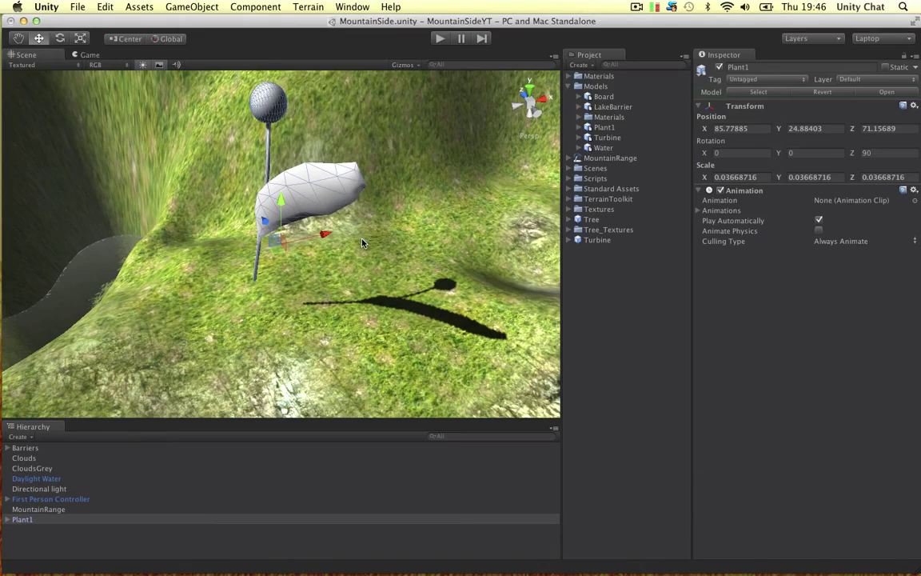
click(395, 148)
alt+drag(381, 180, 270, 186)
click(311, 199)
click(281, 239)
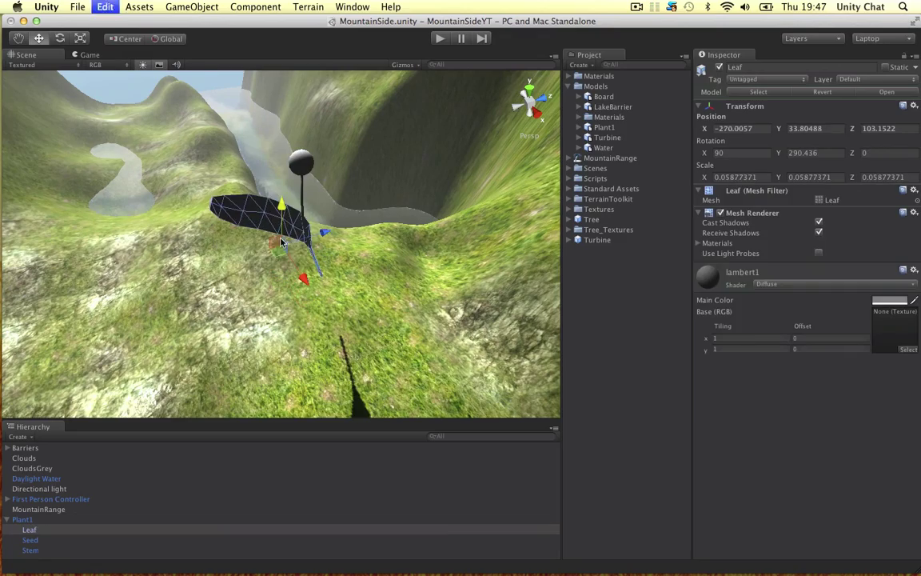
click(323, 210)
alt+drag(281, 229, 454, 214)
click(341, 221)
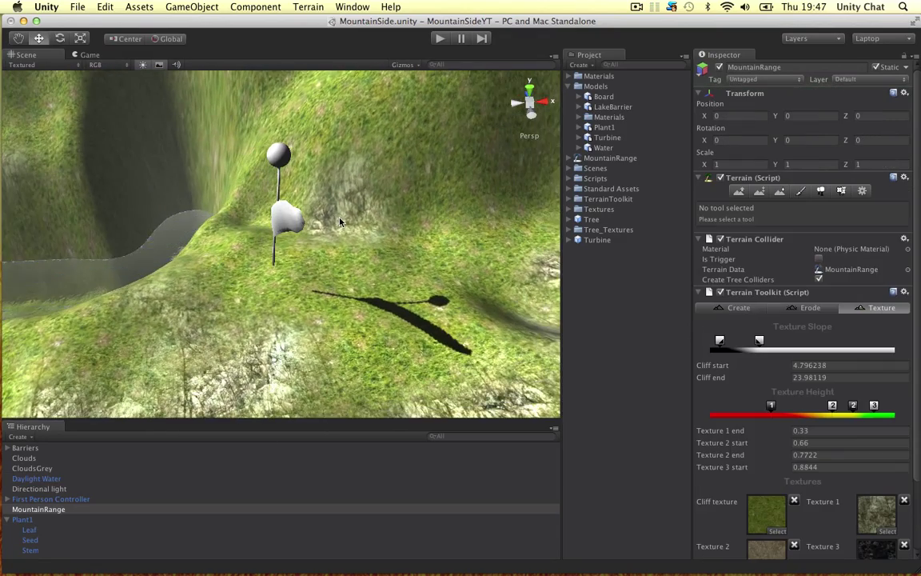
alt+drag(341, 221, 438, 222)
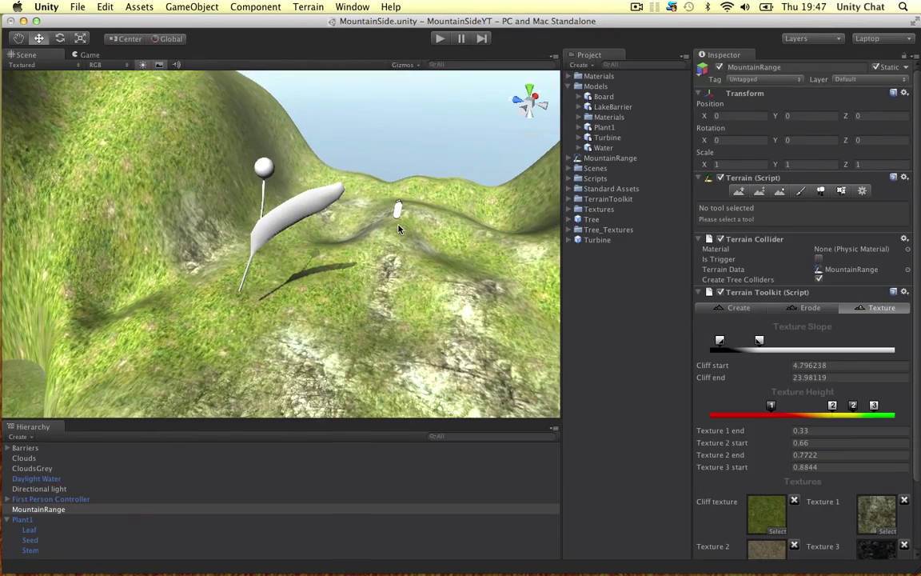